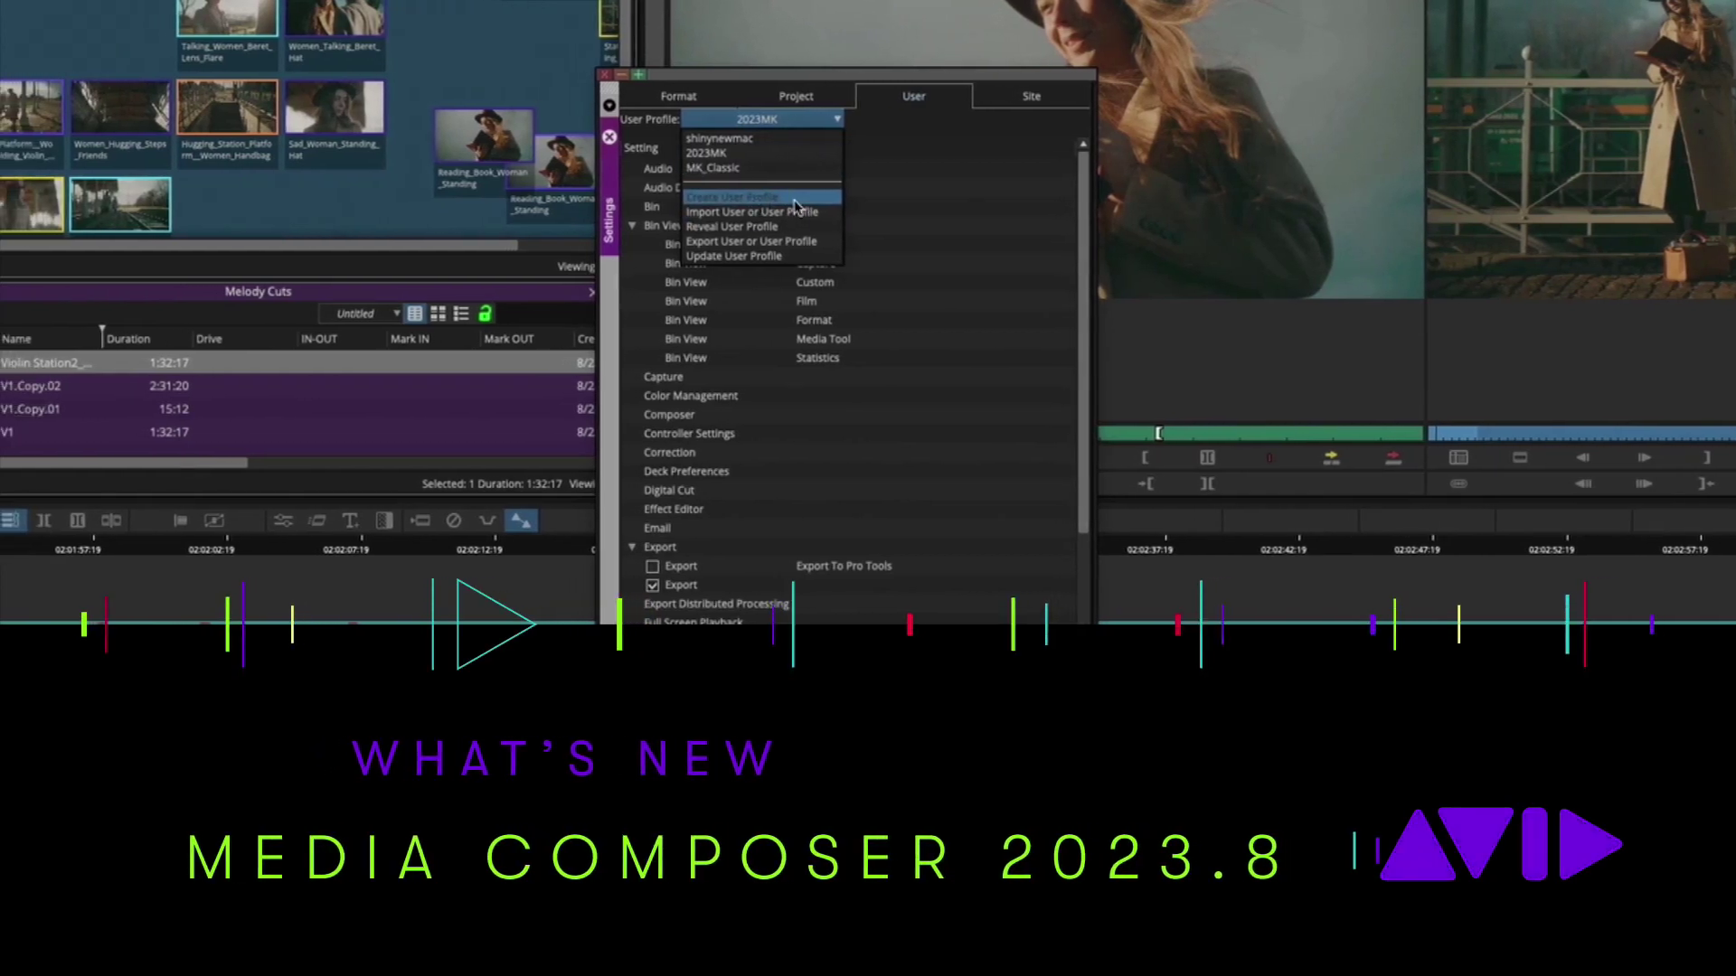
Create a new user profile in Settings from the Media Composer Classic preset, ready to name it Editor
click(796, 201)
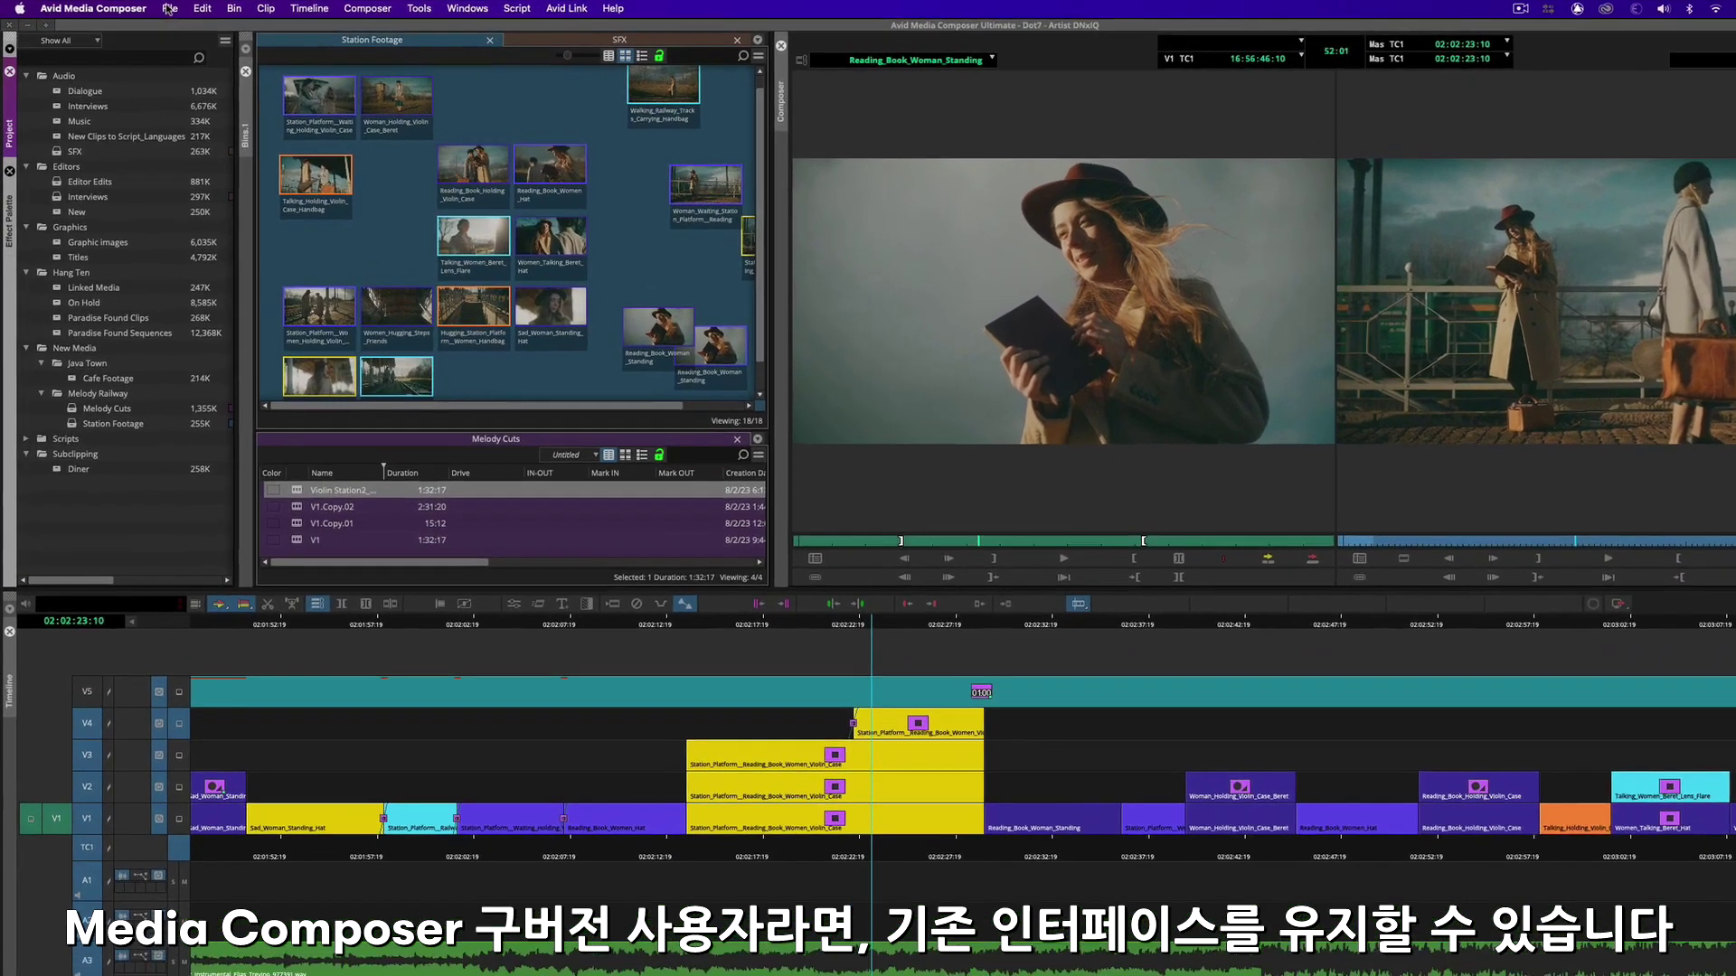
click(152, 7)
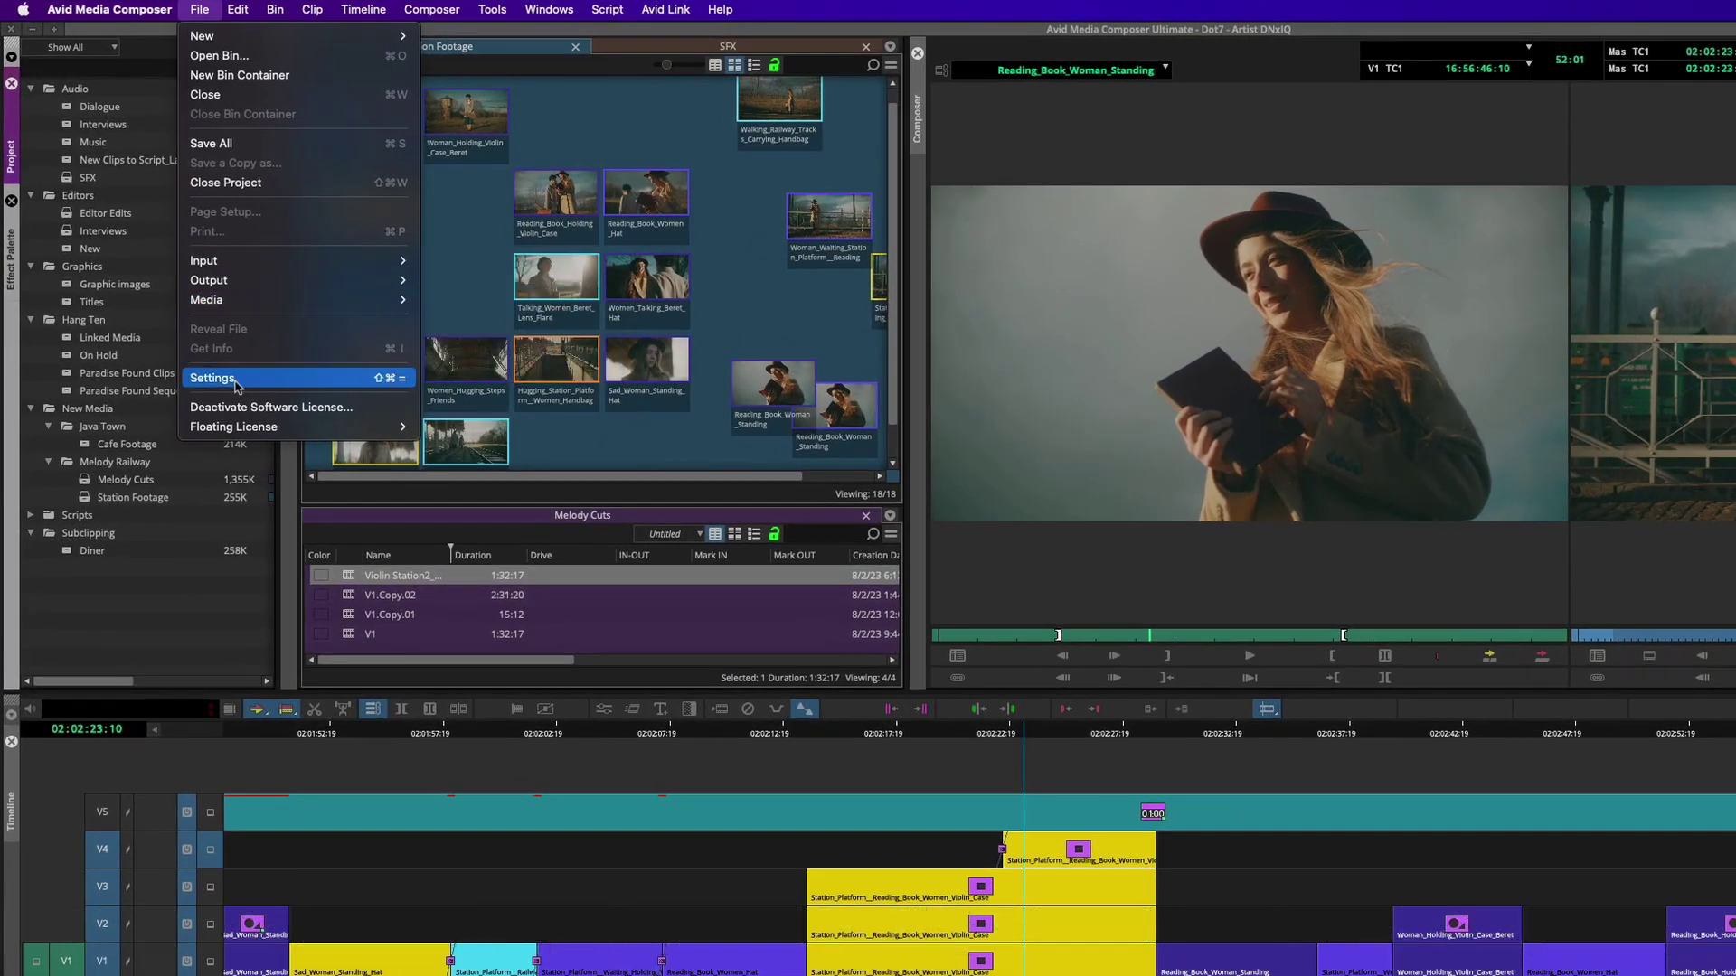
click(202, 360)
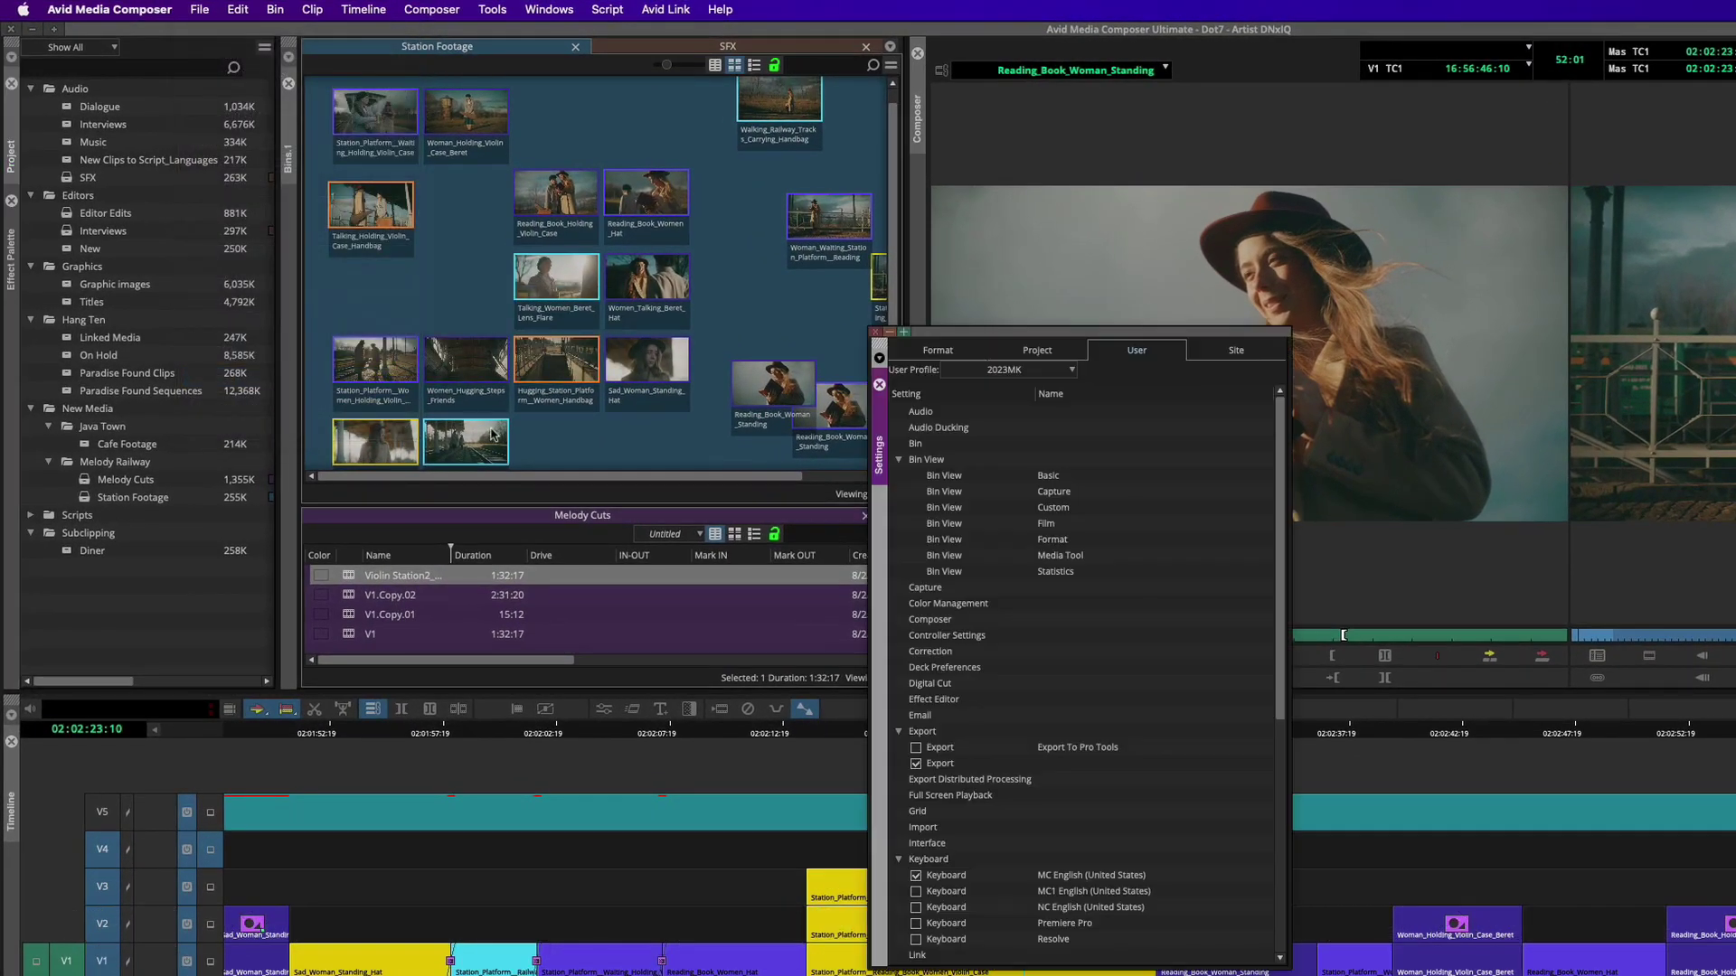
click(1031, 374)
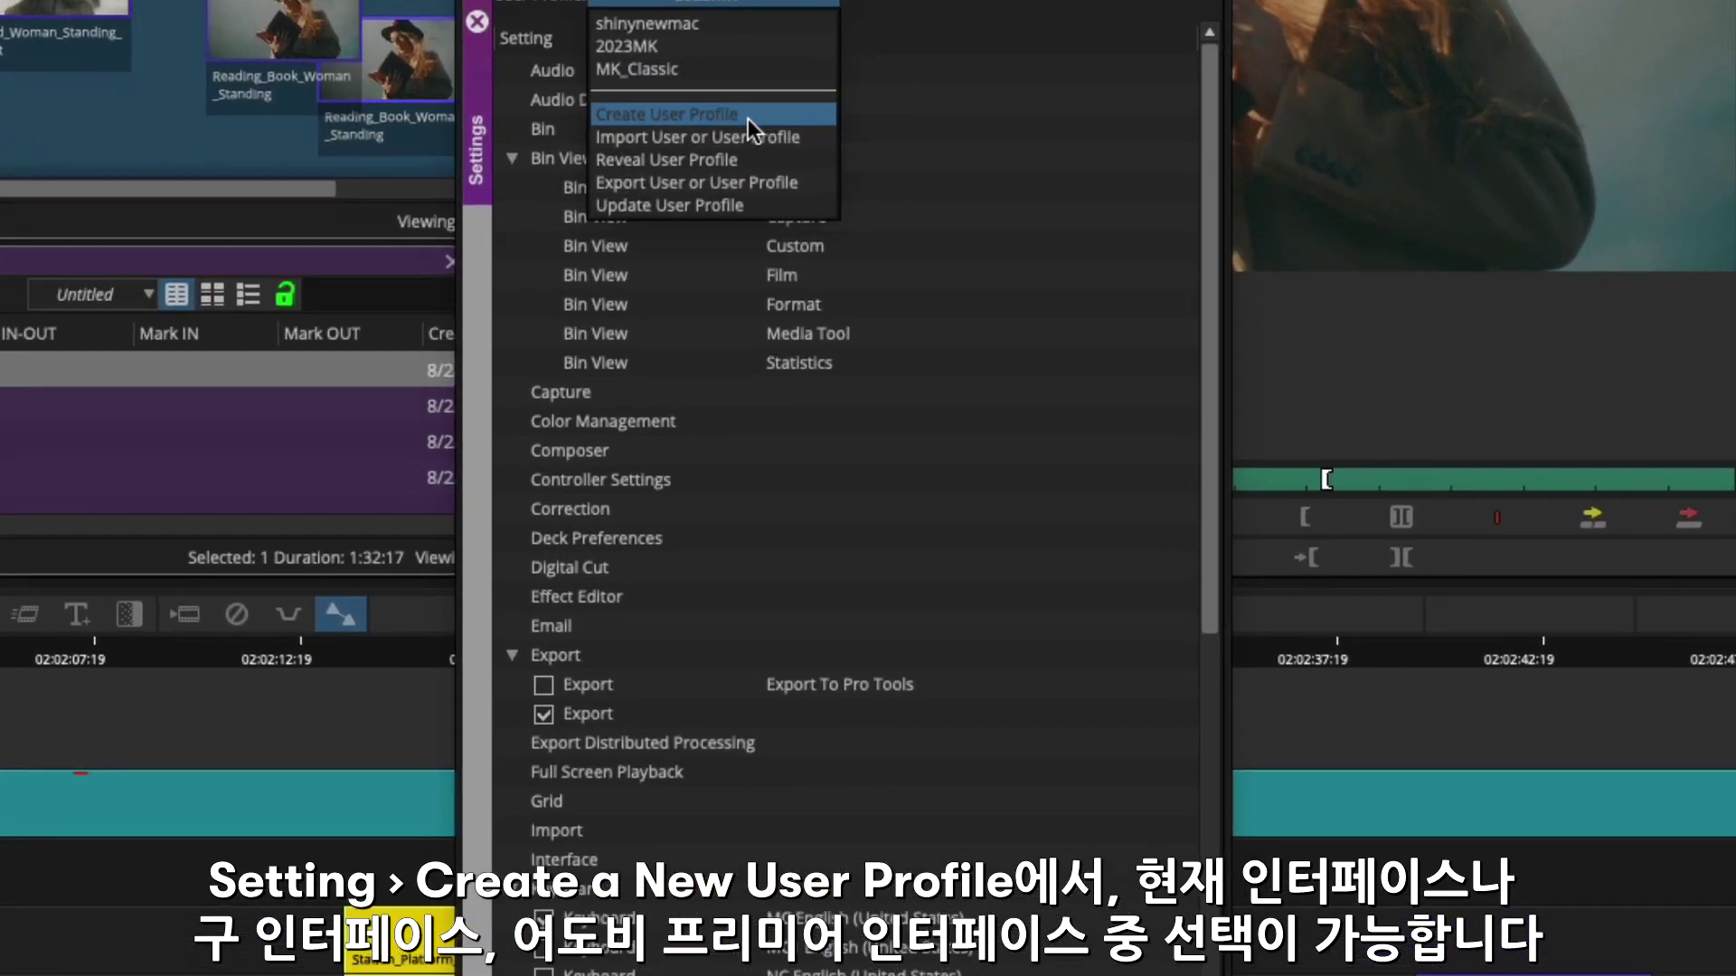
click(747, 117)
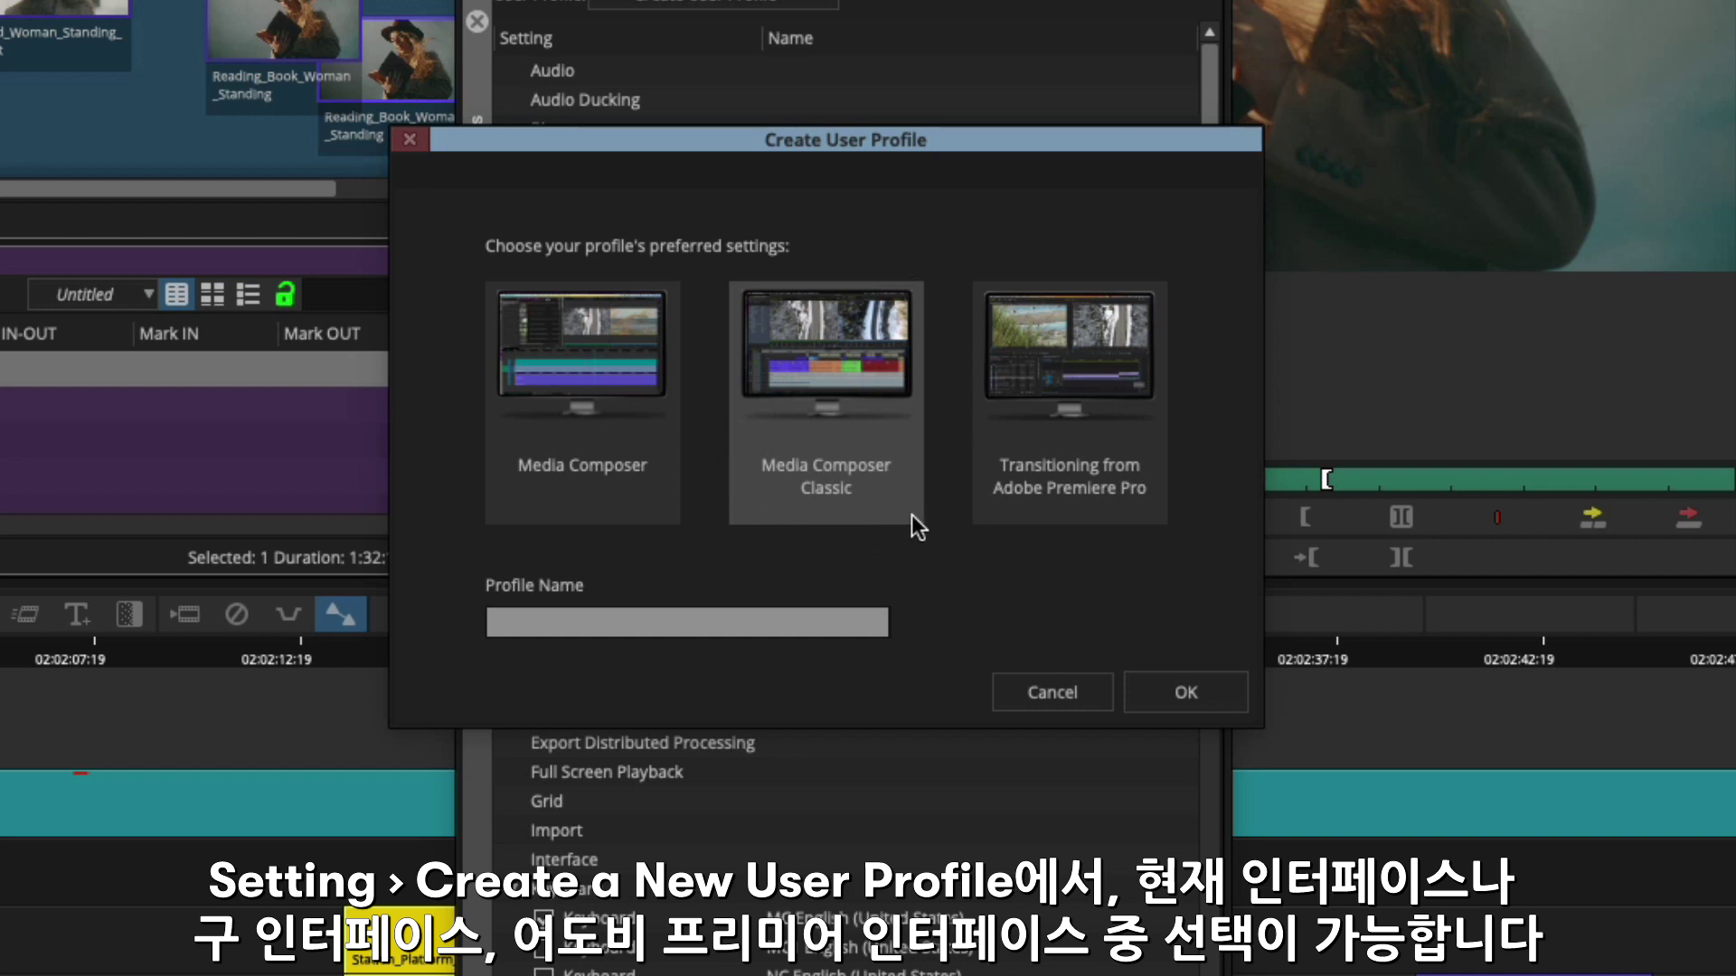
click(859, 503)
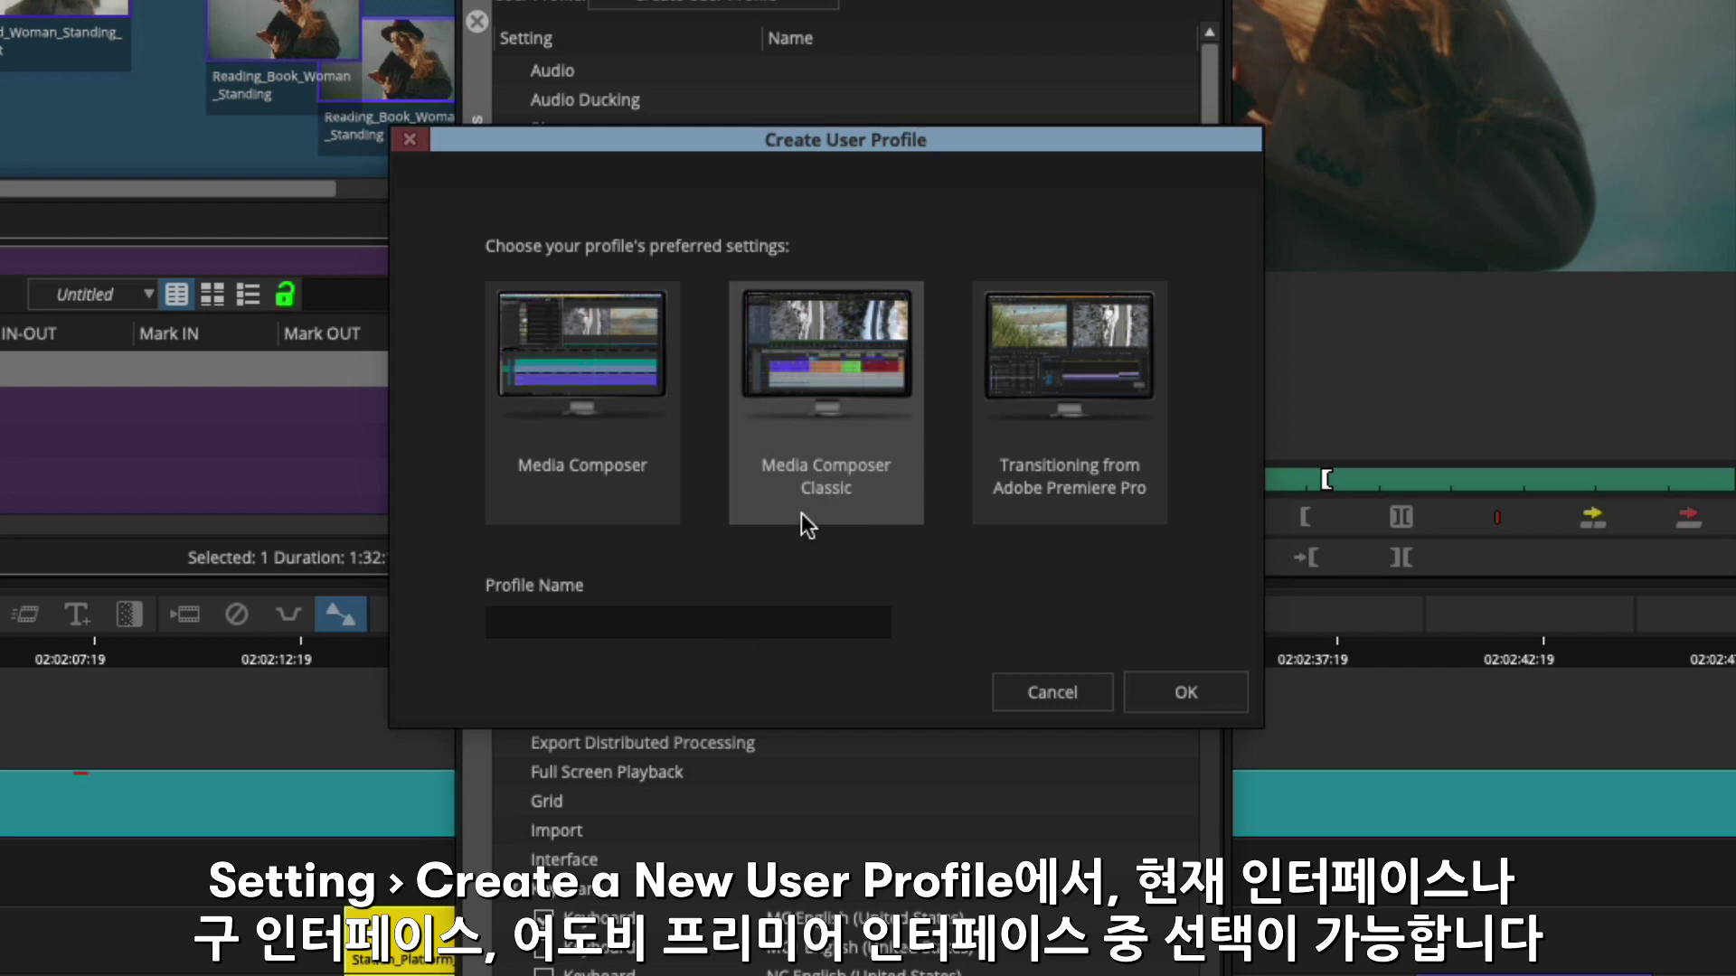
click(728, 624)
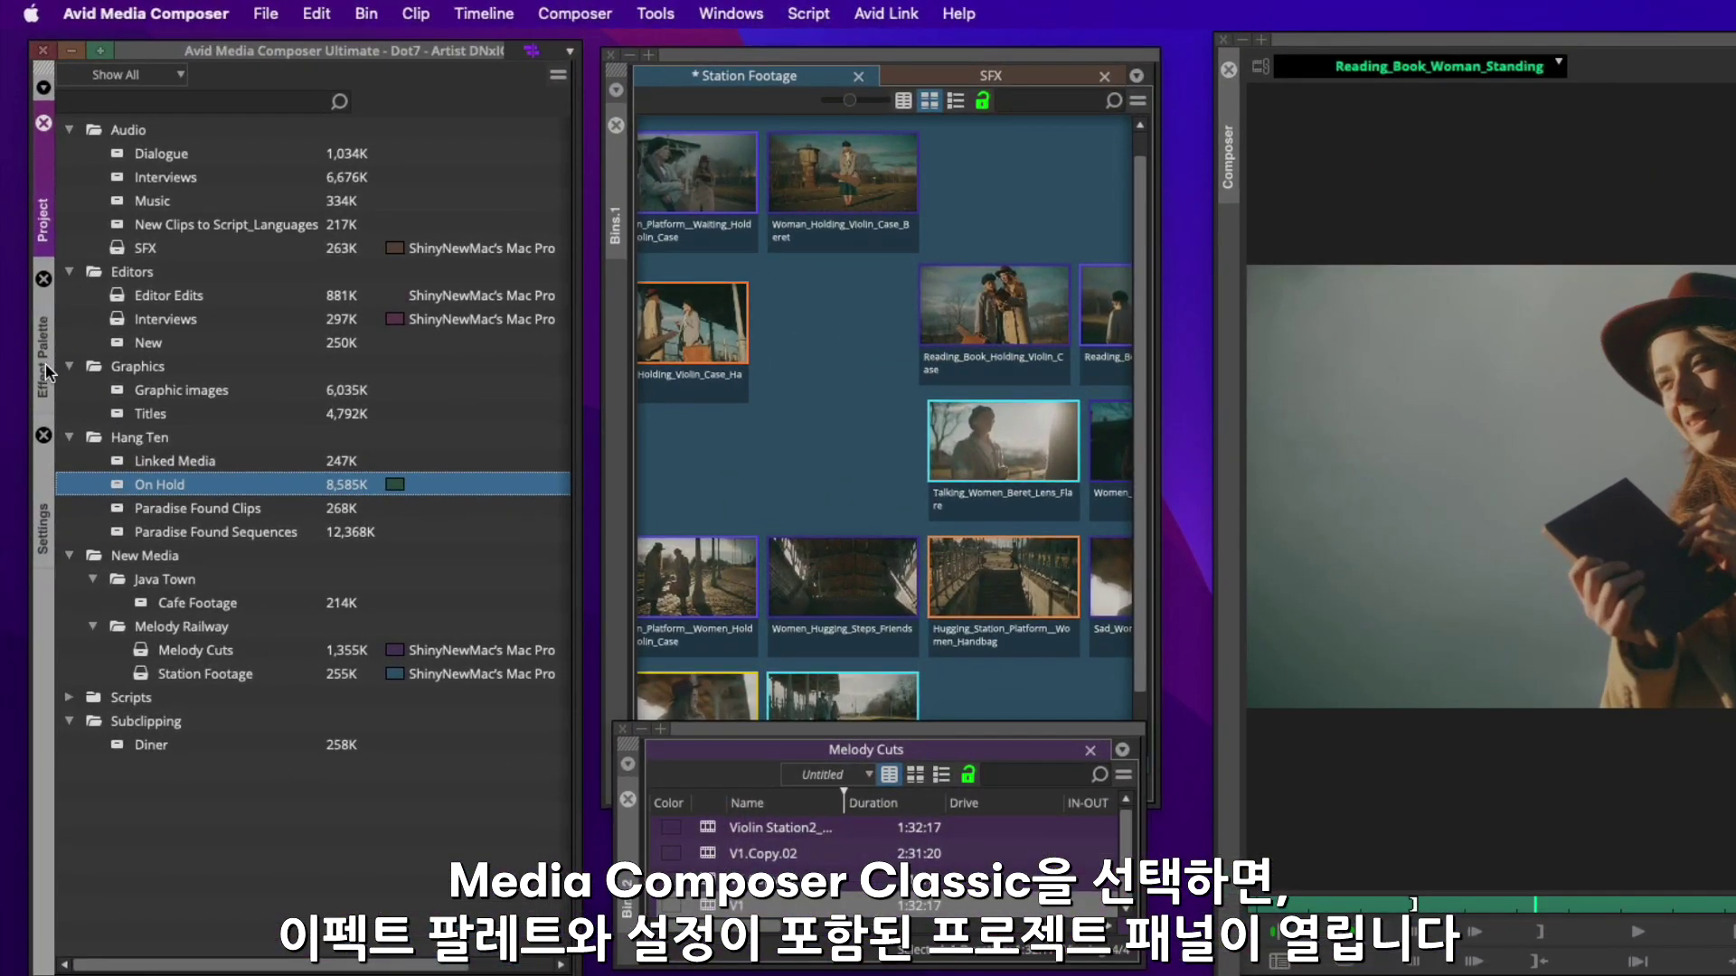
Look through the Project window's Effect Palette and Settings tabs, then return to the bin list
click(44, 373)
click(44, 529)
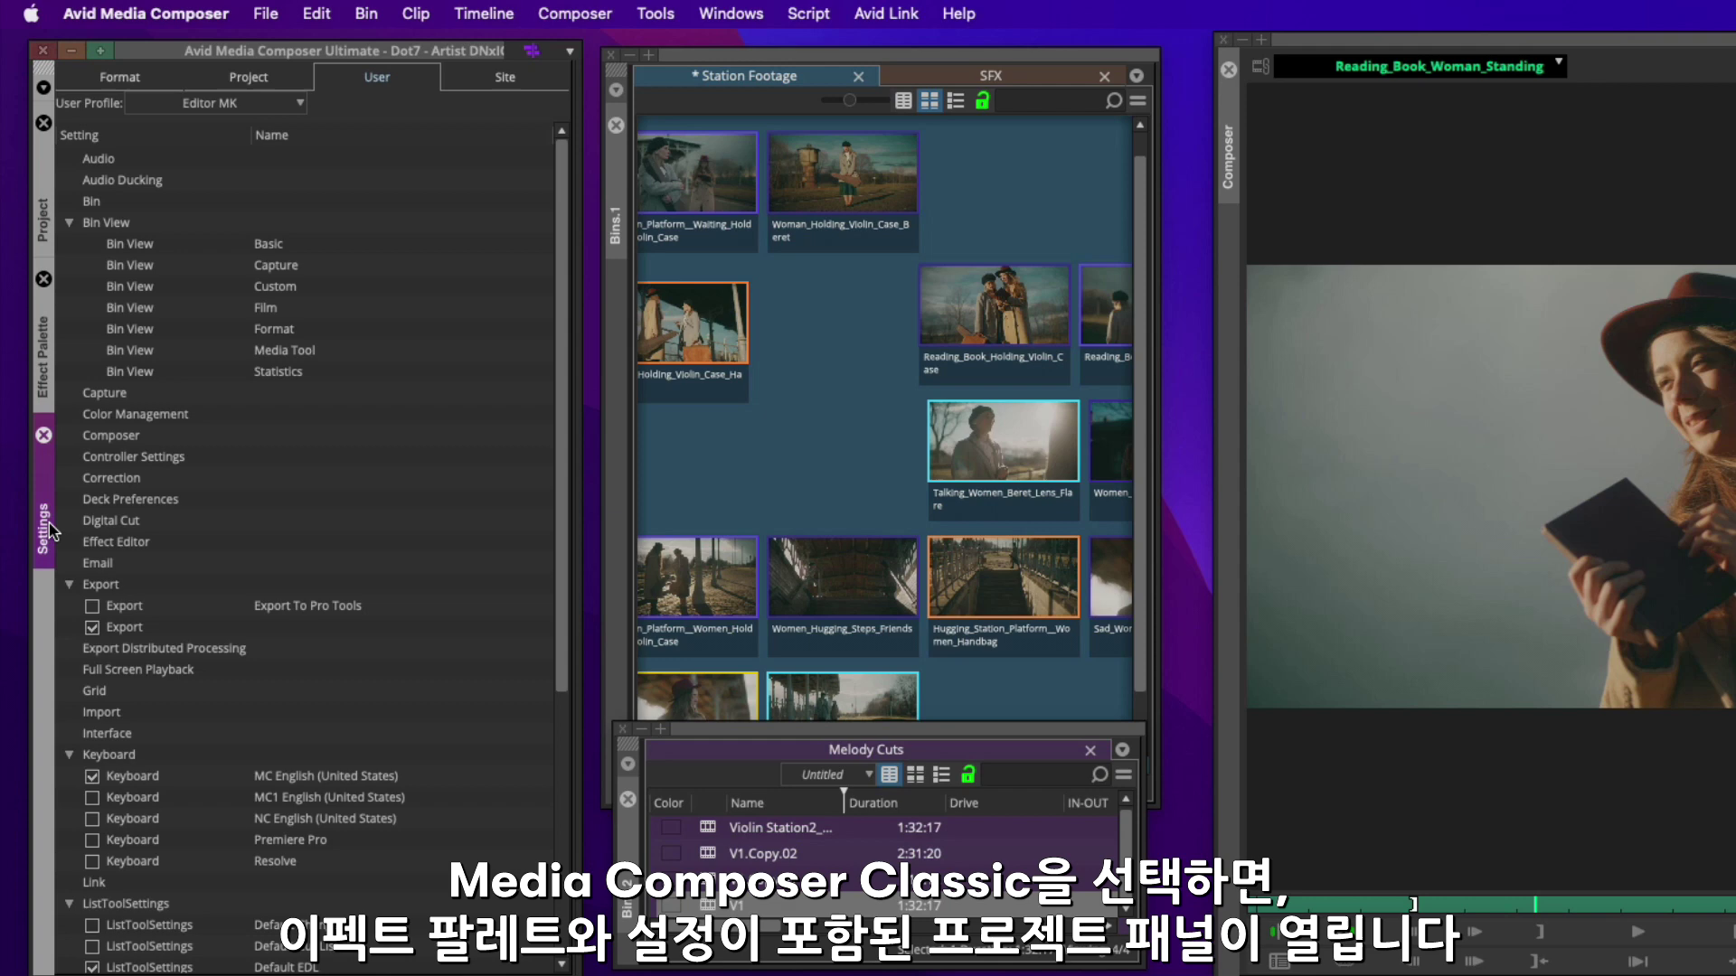
click(44, 222)
Rearrange the Station Footage, Melody Cuts and timeline windows, opening and closing the On Hold bin
drag(990, 52, 994, 57)
click(1015, 838)
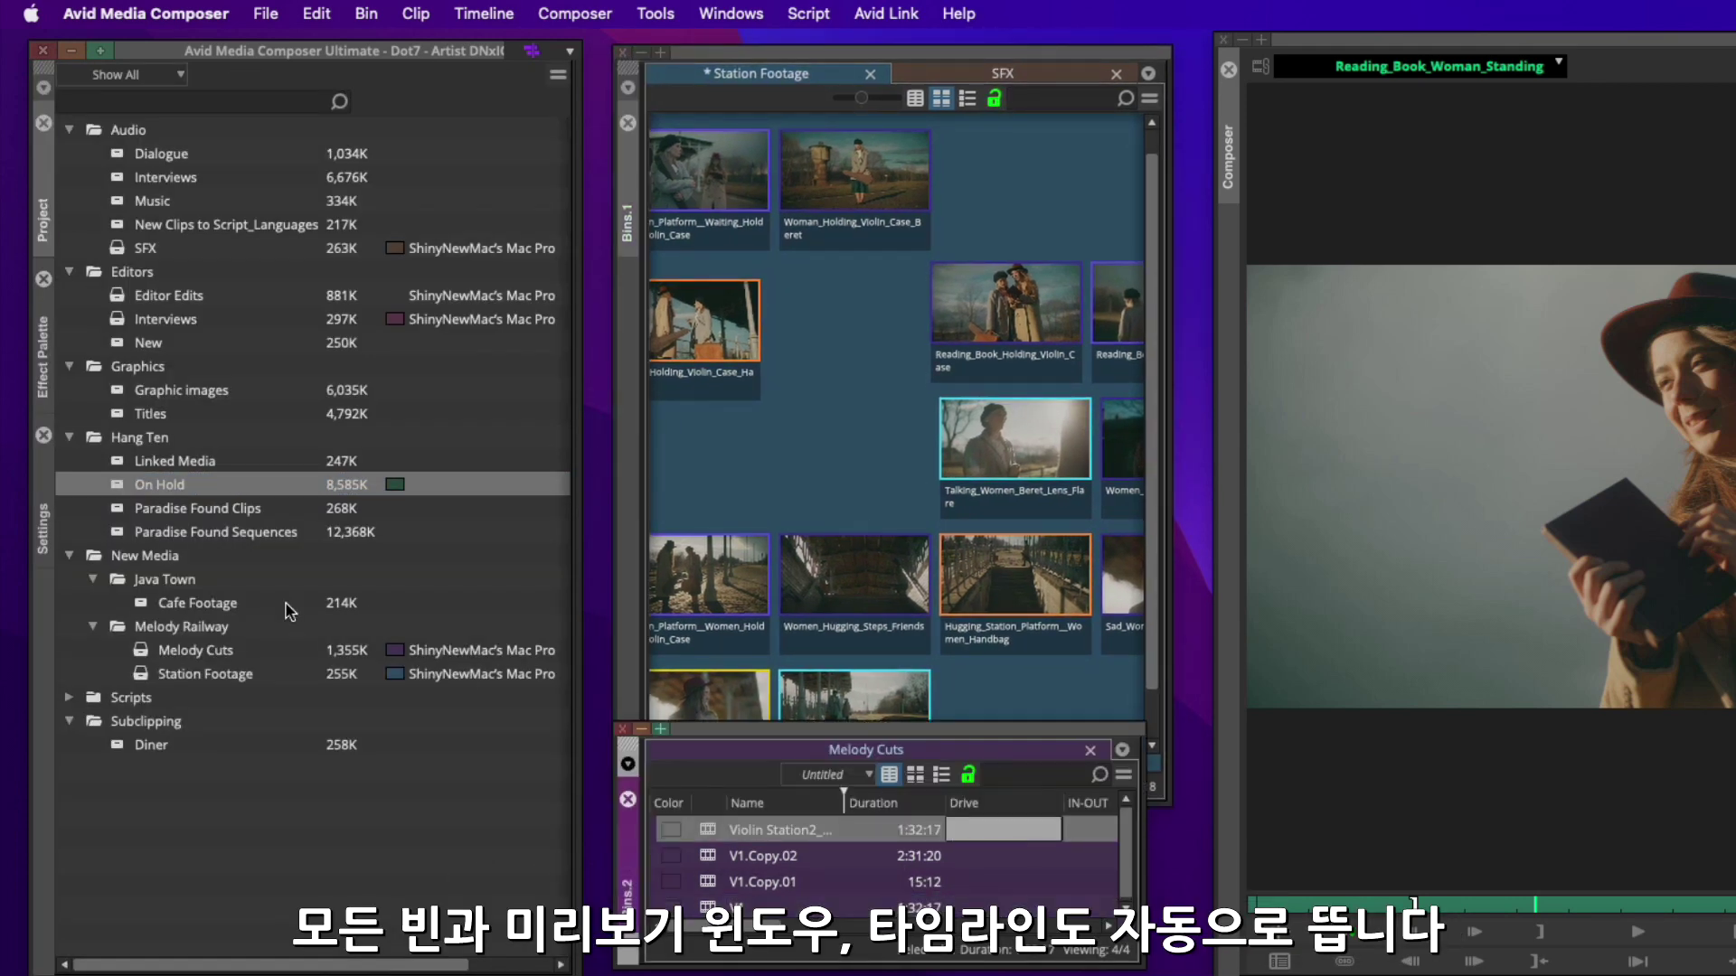
double_click(110, 487)
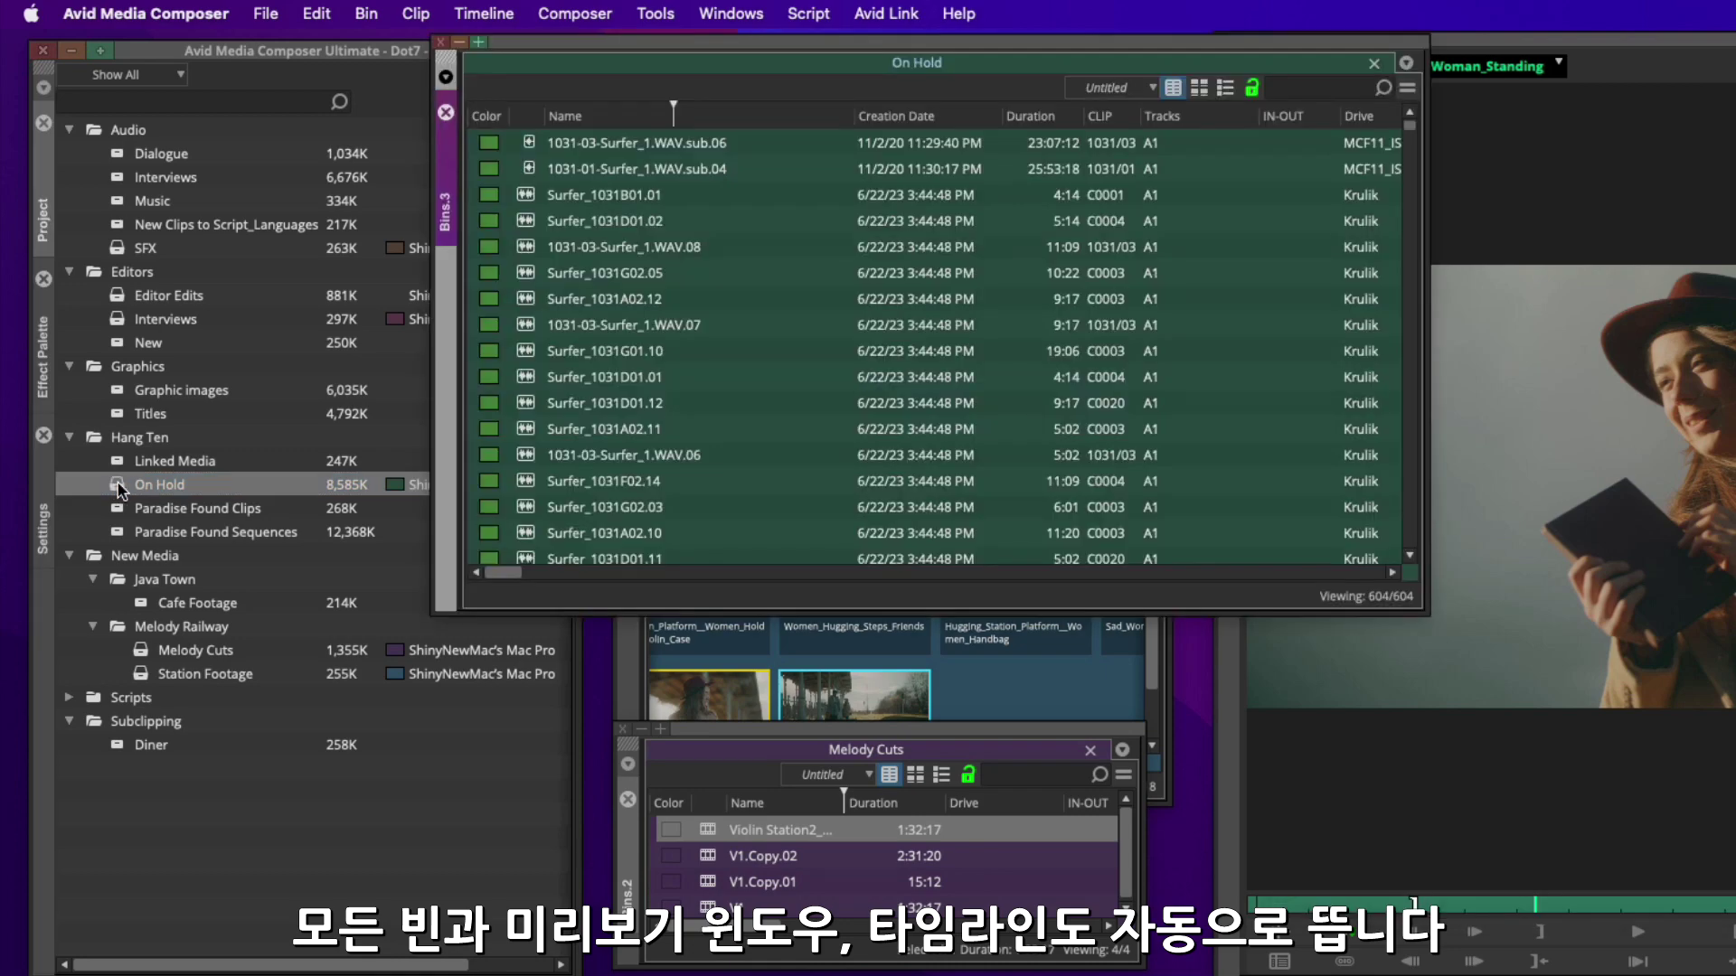
click(446, 113)
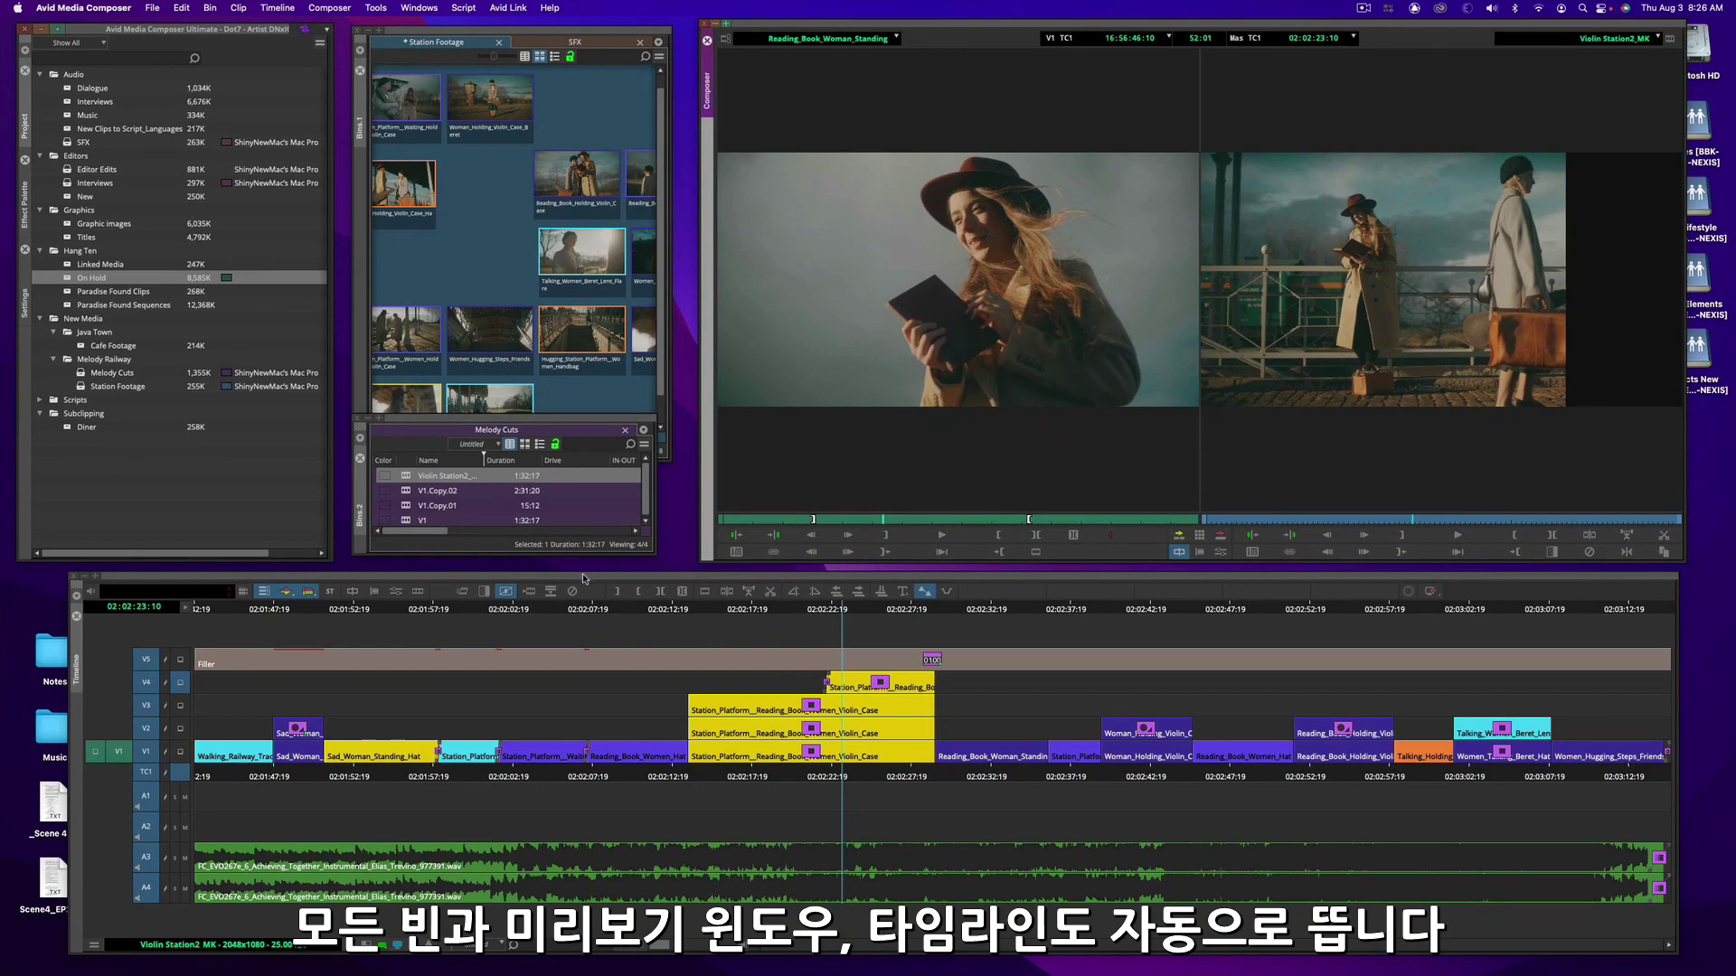
drag(583, 579, 574, 581)
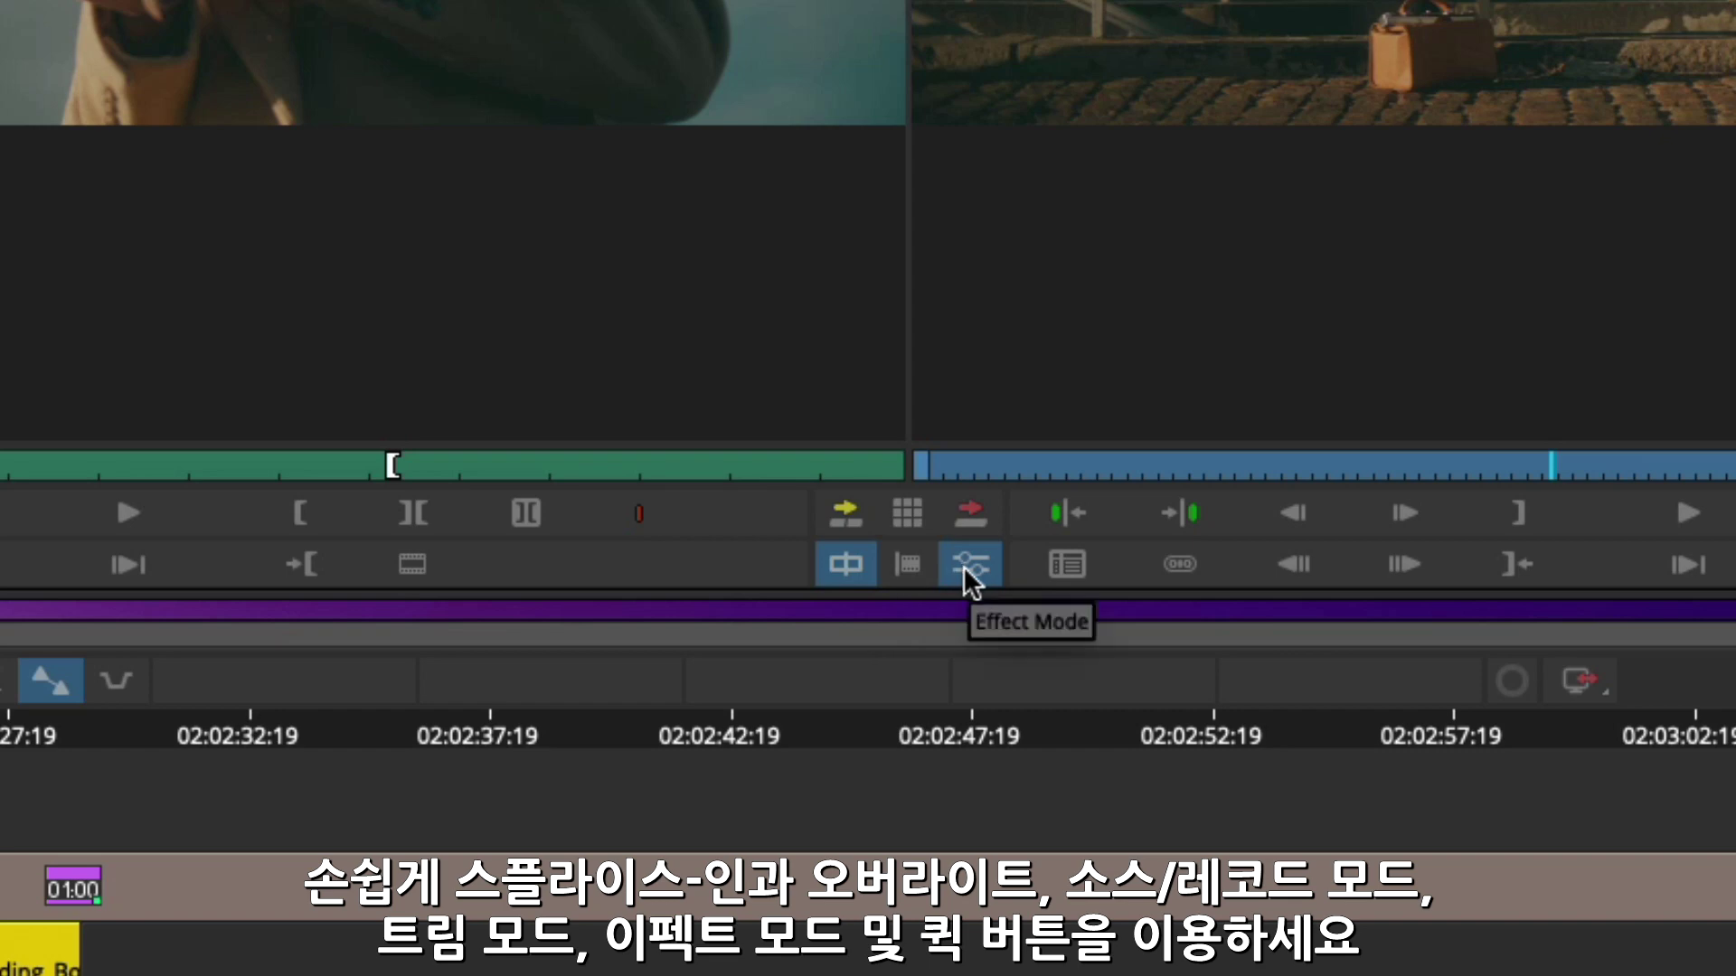
Show the floating Tool Palette of quick editing buttons from the Composer window
click(904, 517)
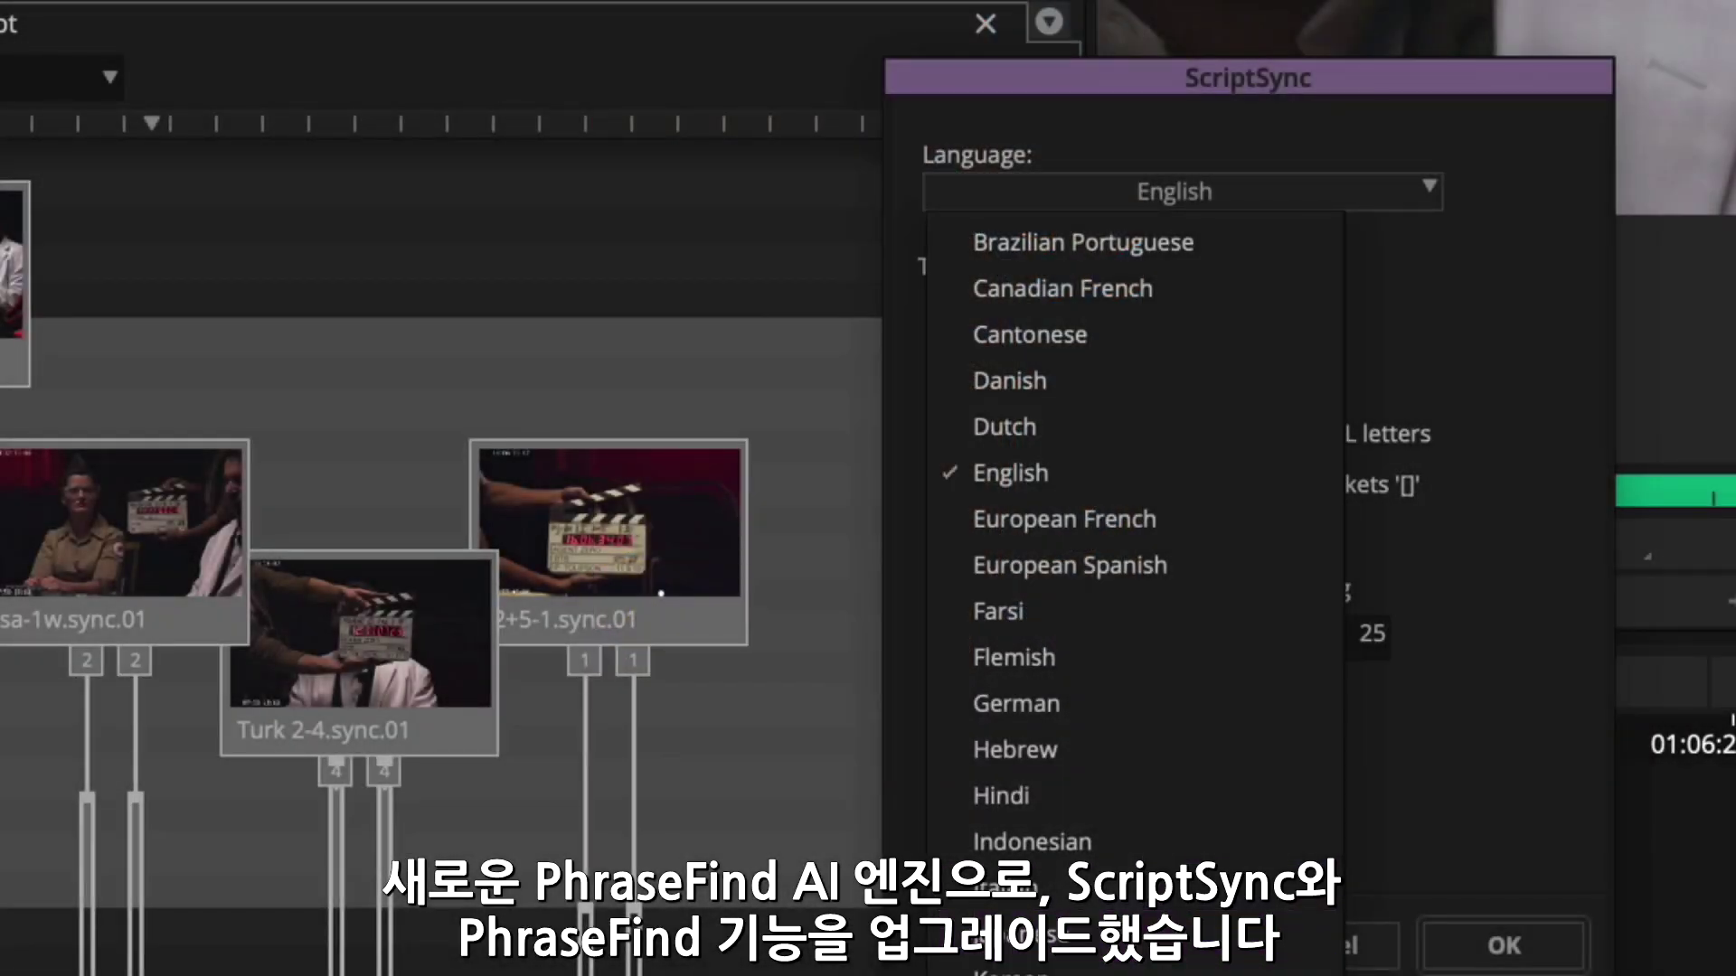
Run ScriptSync in English with 'Perhaps I should anti up as well.' as the dialog reference
click(1132, 483)
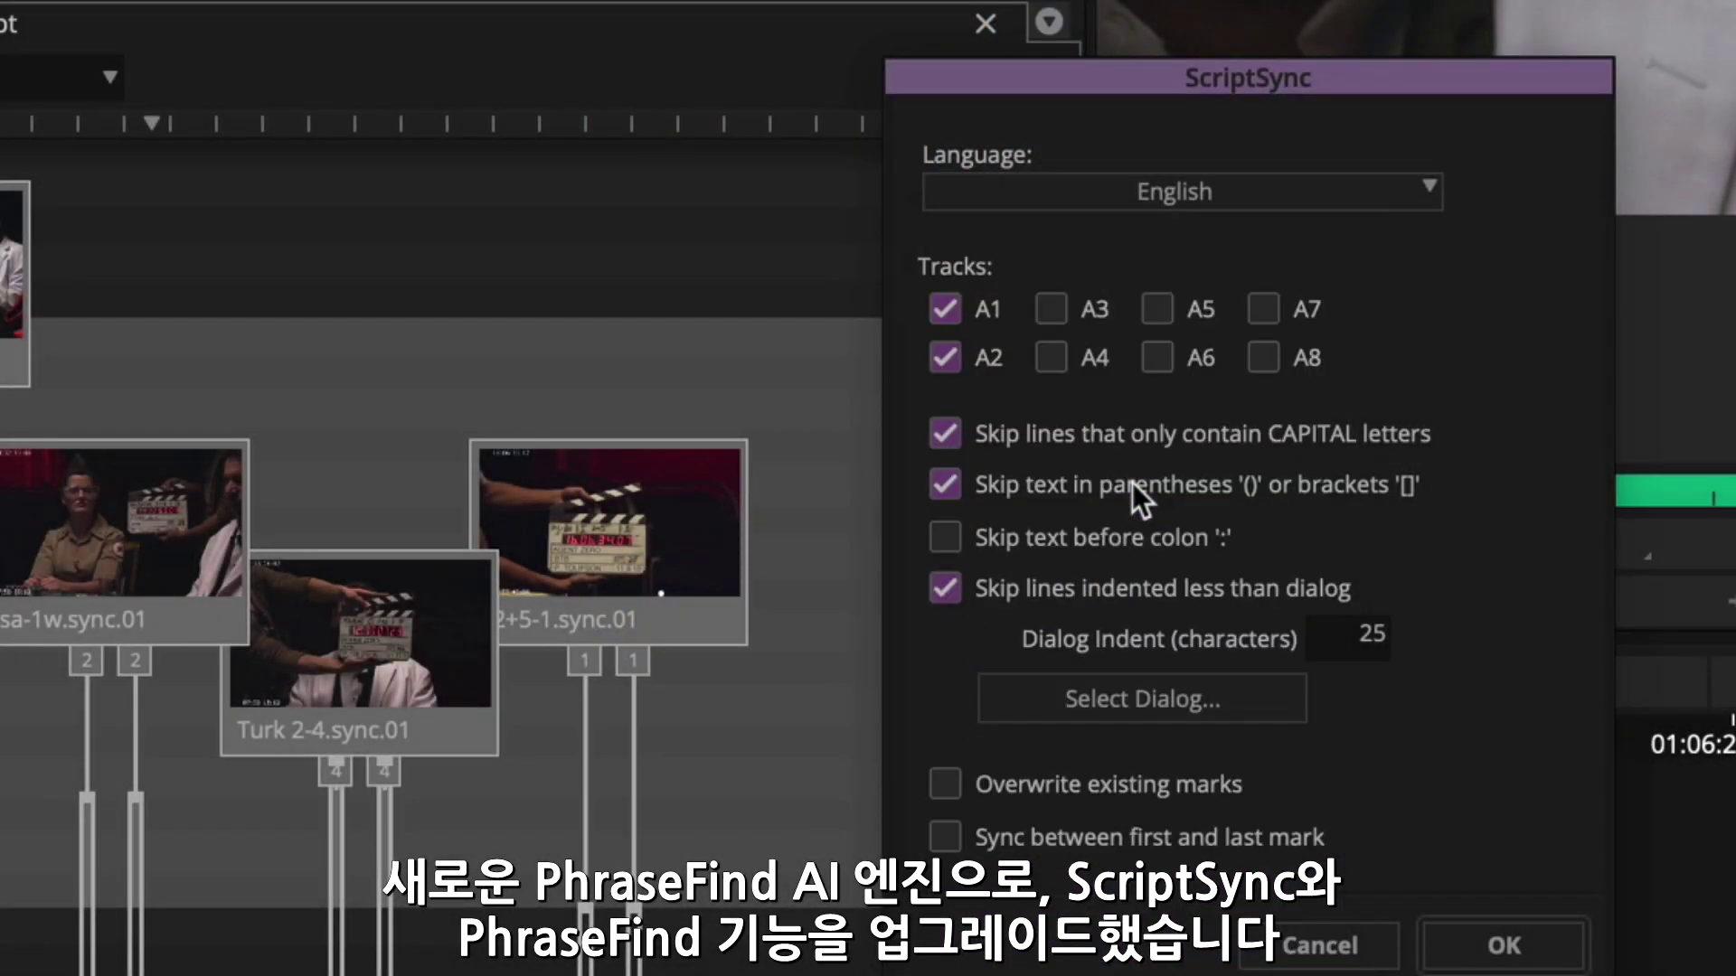
click(1144, 702)
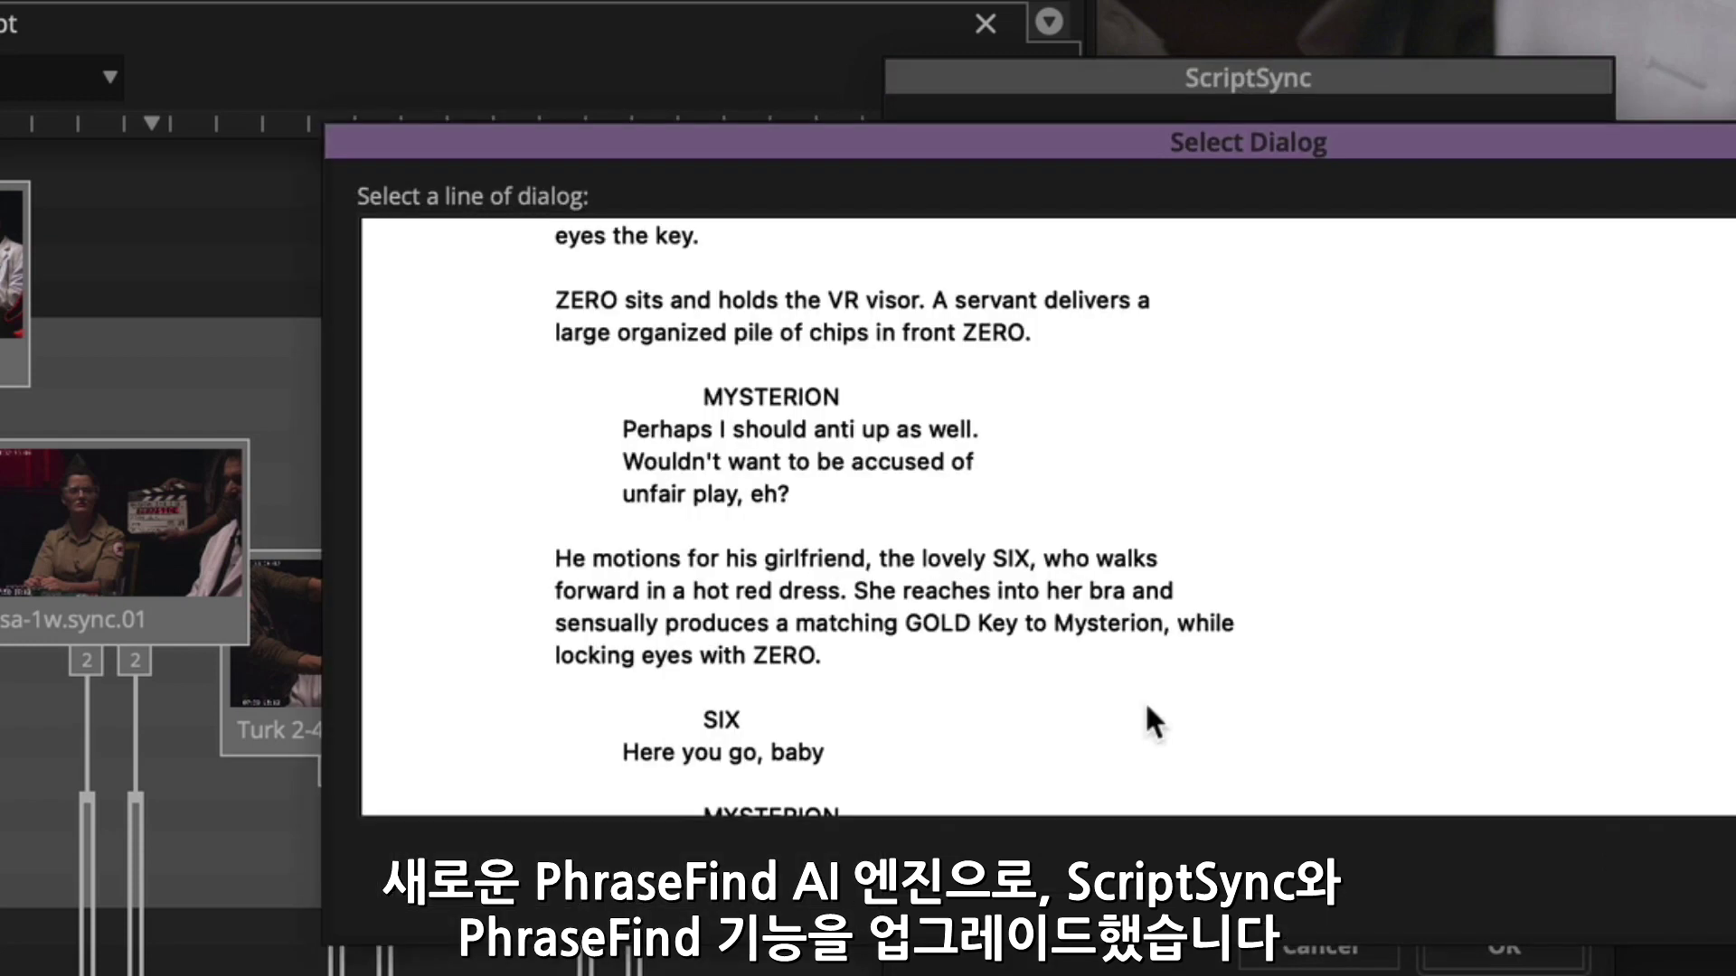
click(618, 430)
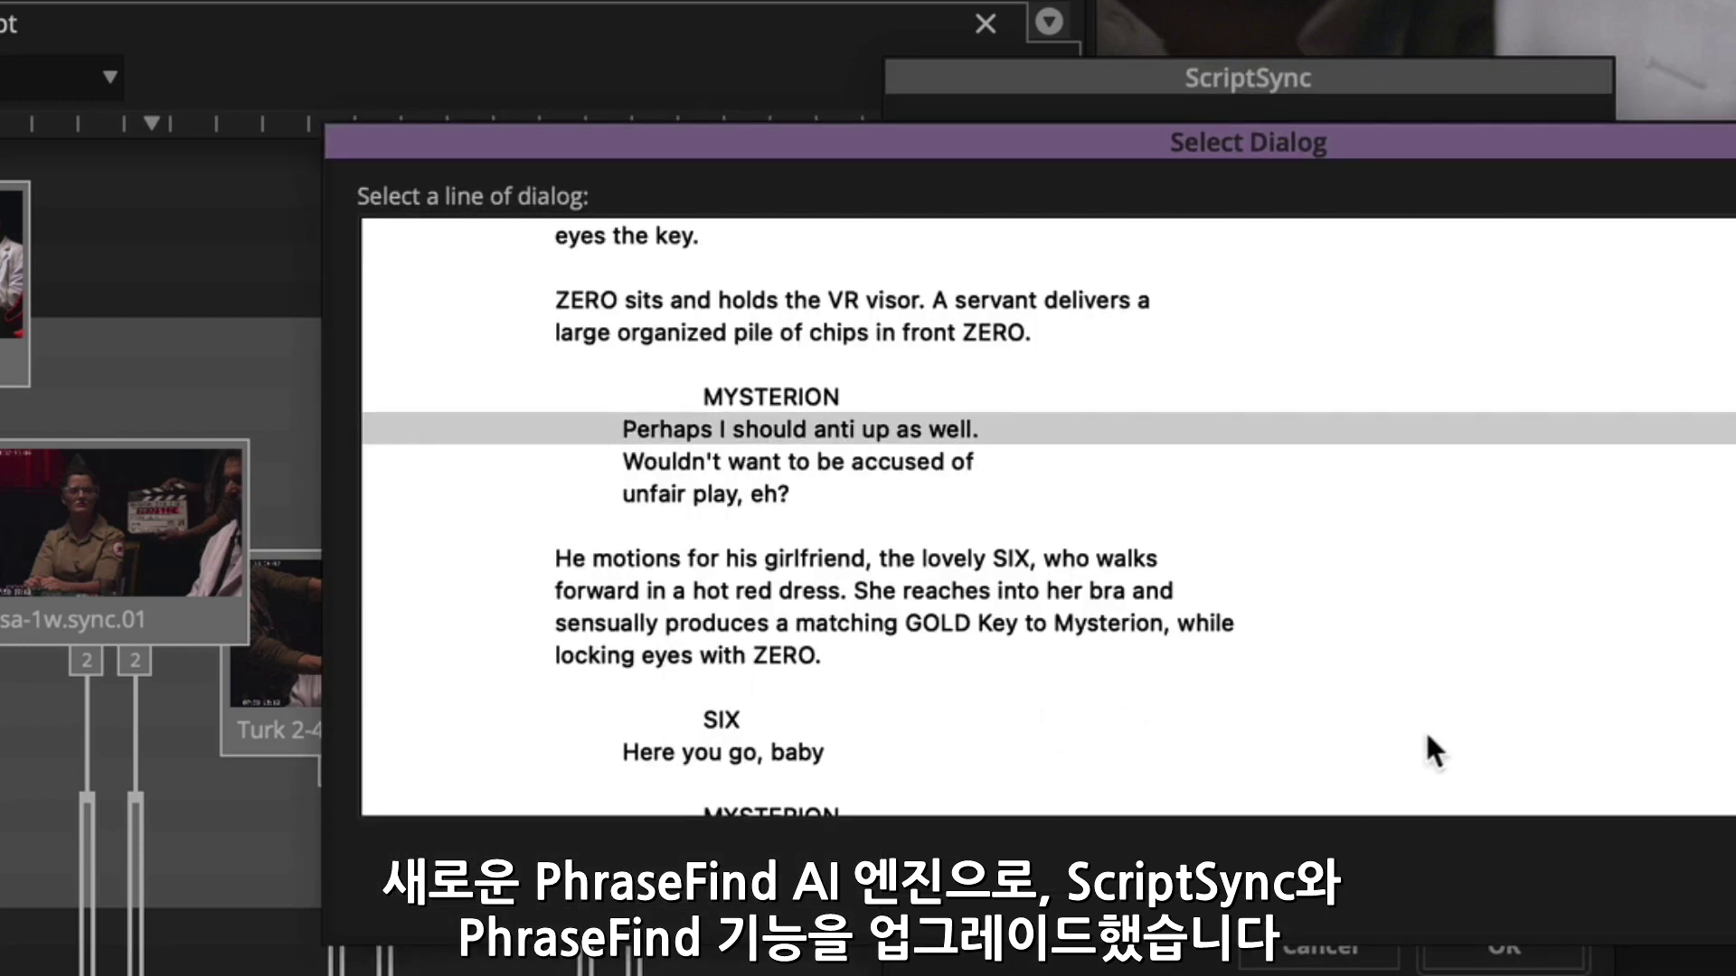
click(1584, 941)
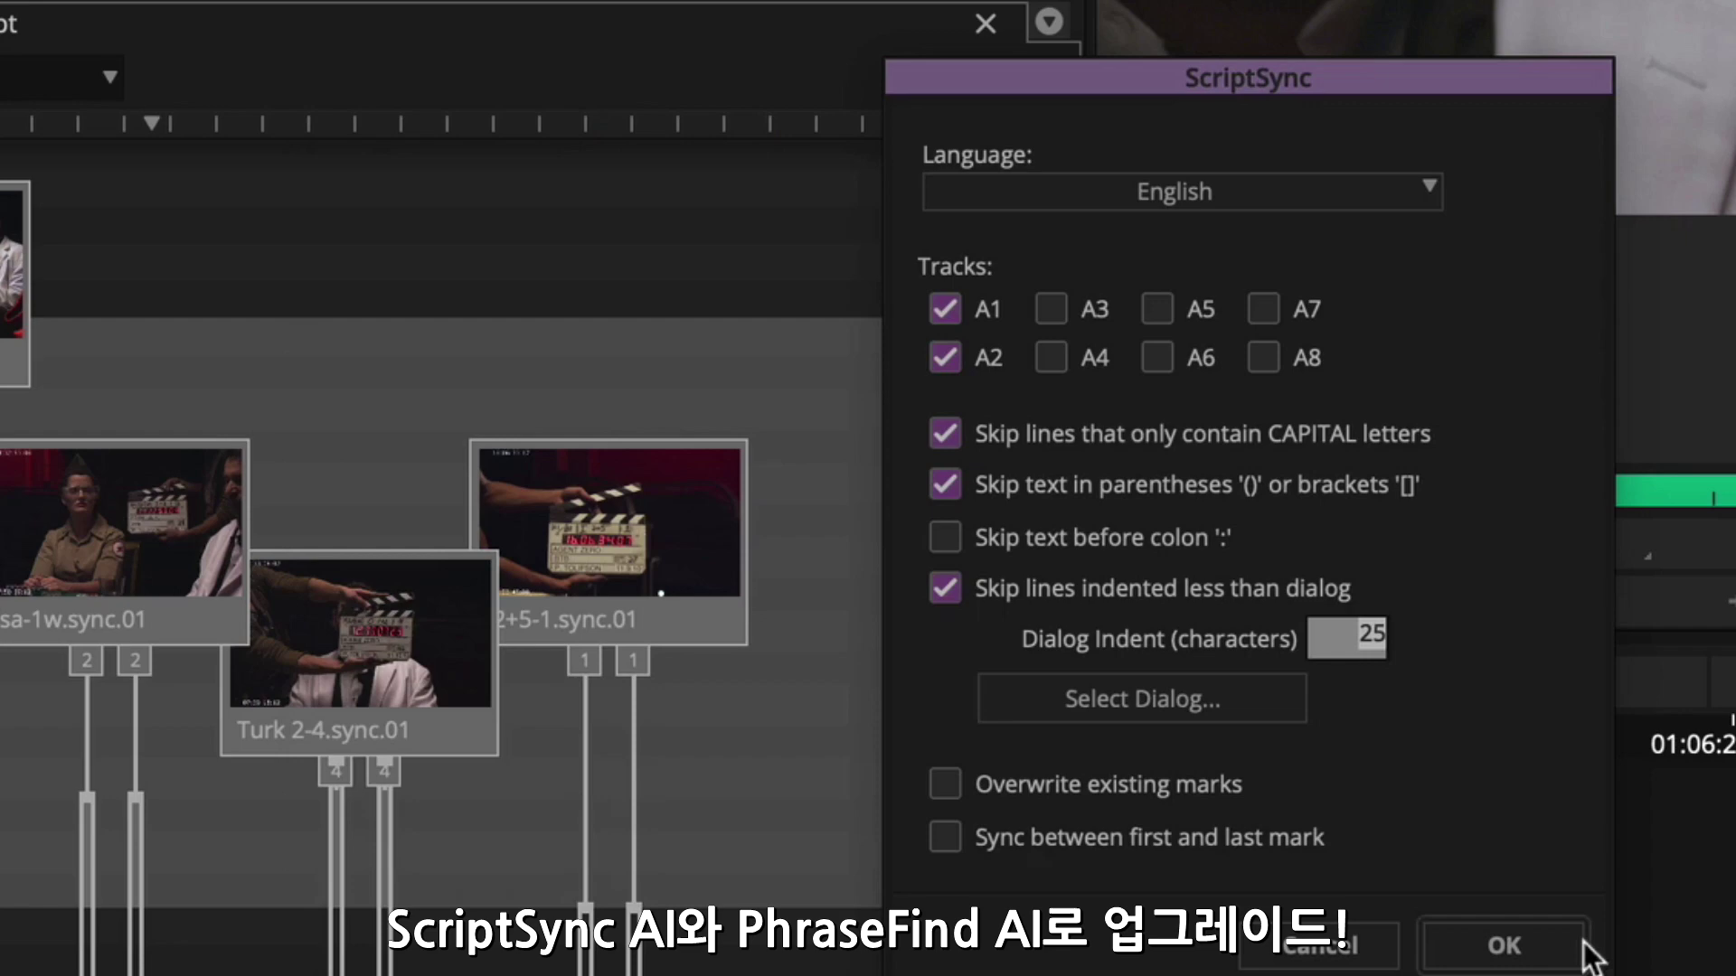
click(1537, 946)
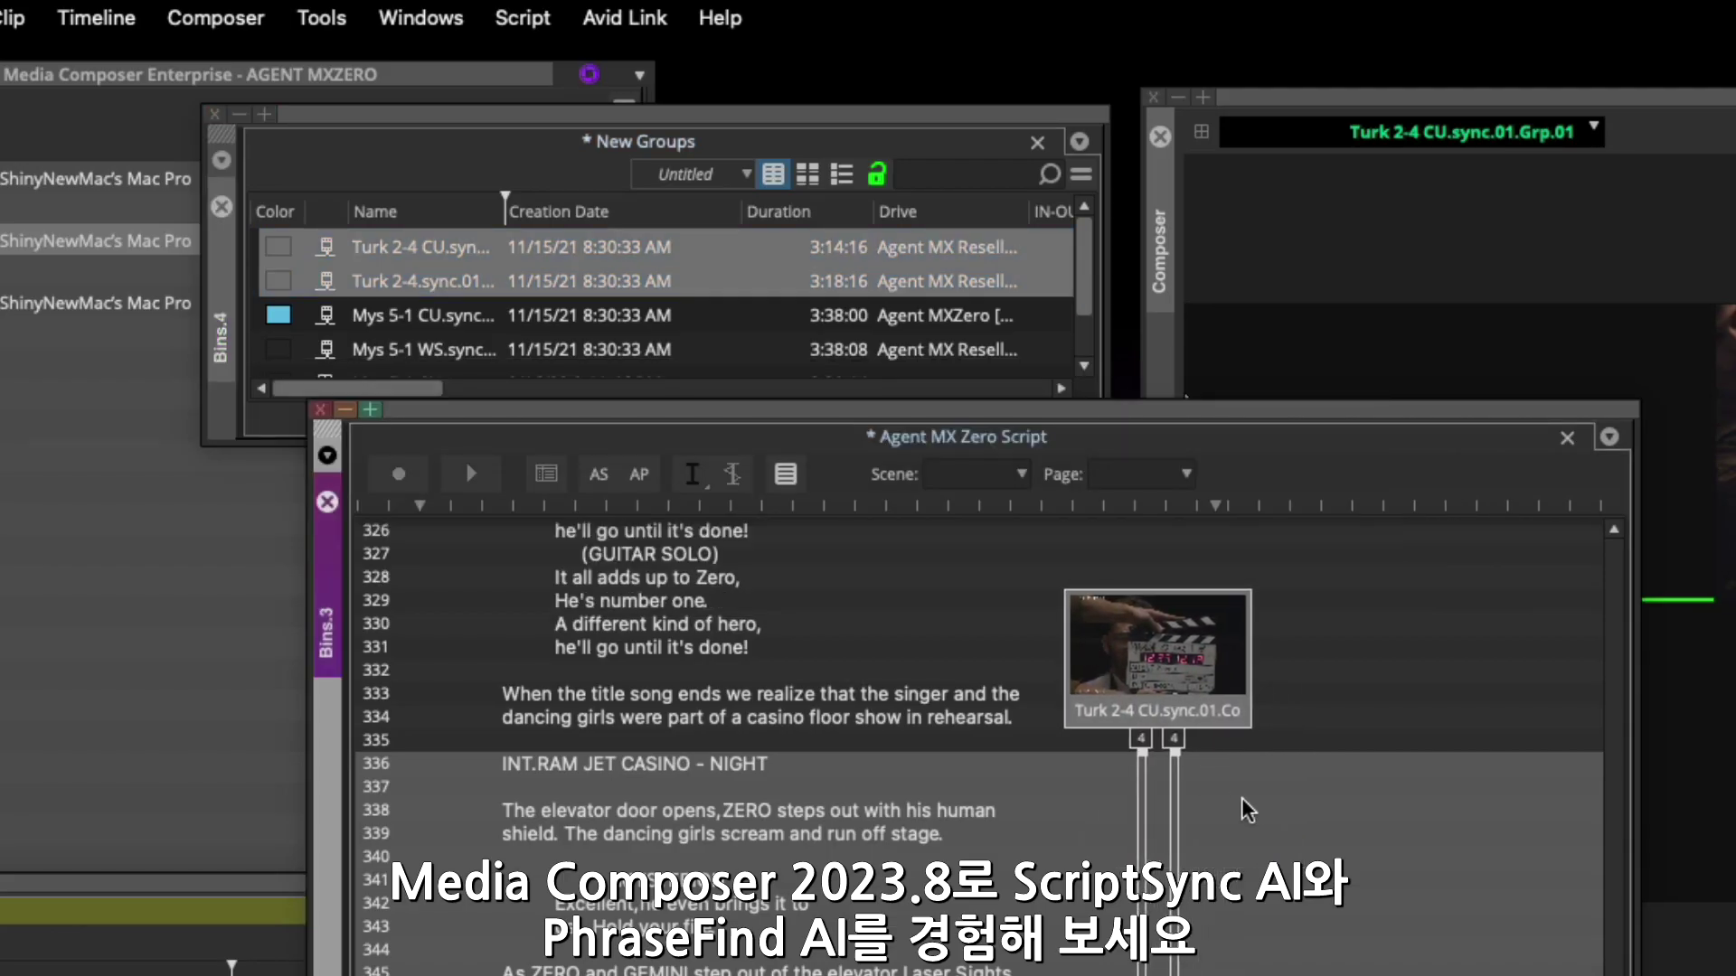
Start ScriptSync AI indexing with 'Excellent, he even brings it to' as the dialog reference
click(525, 20)
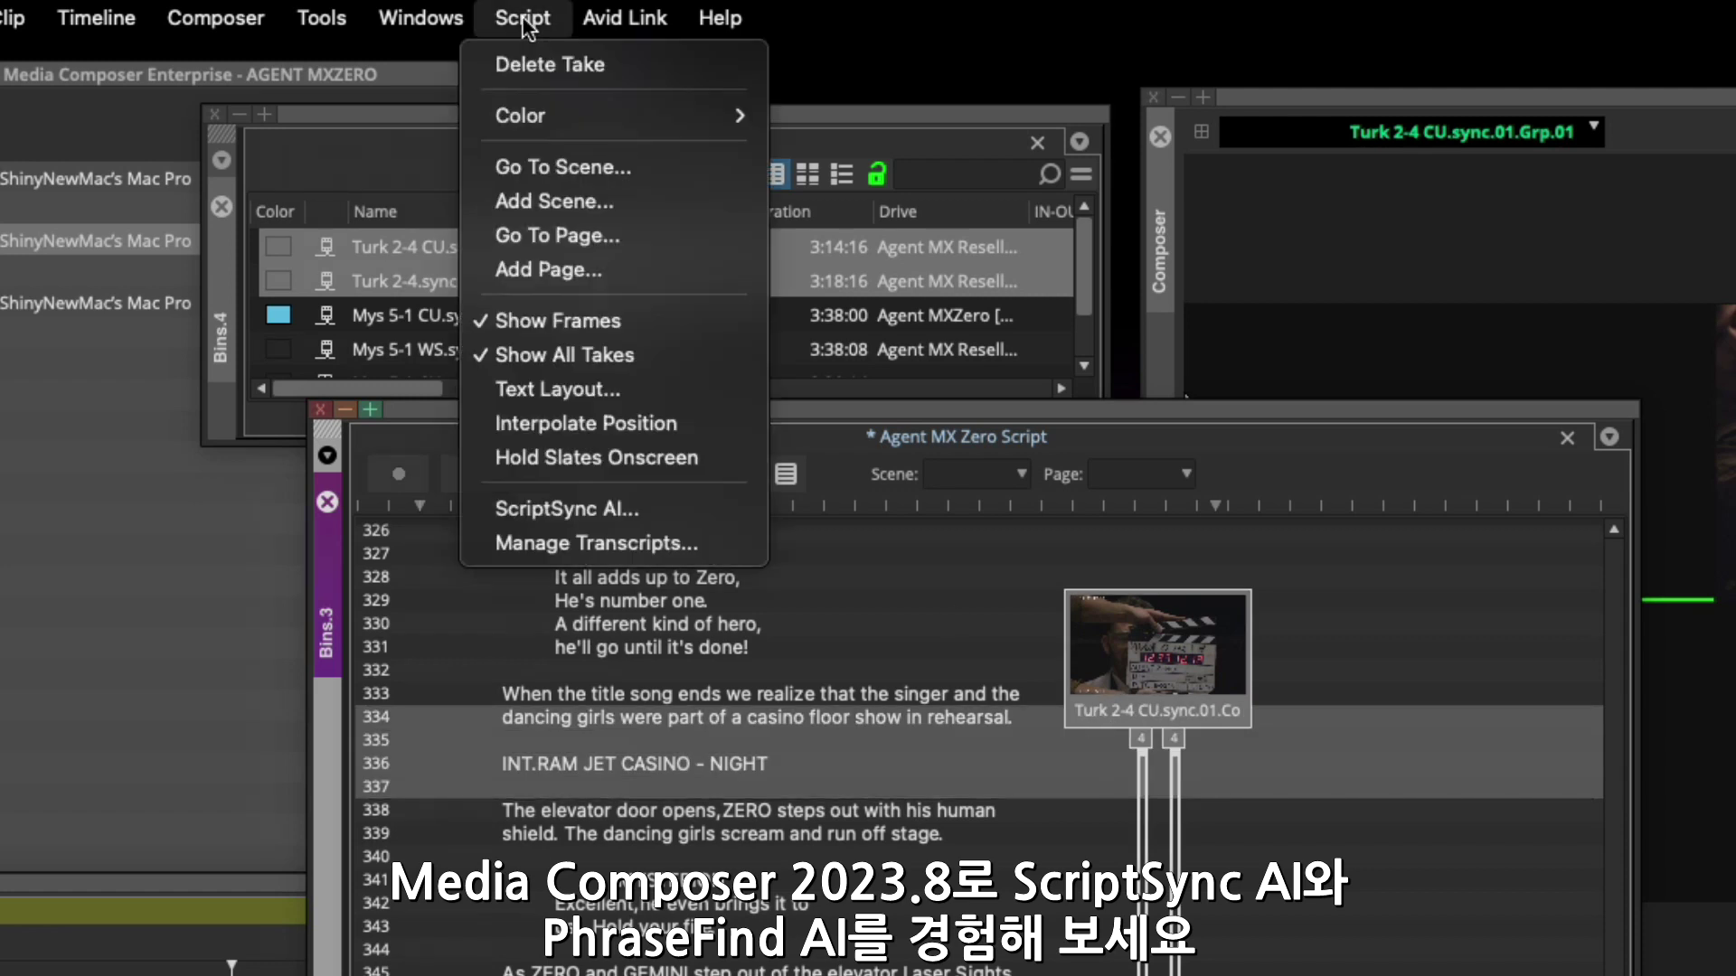
click(678, 508)
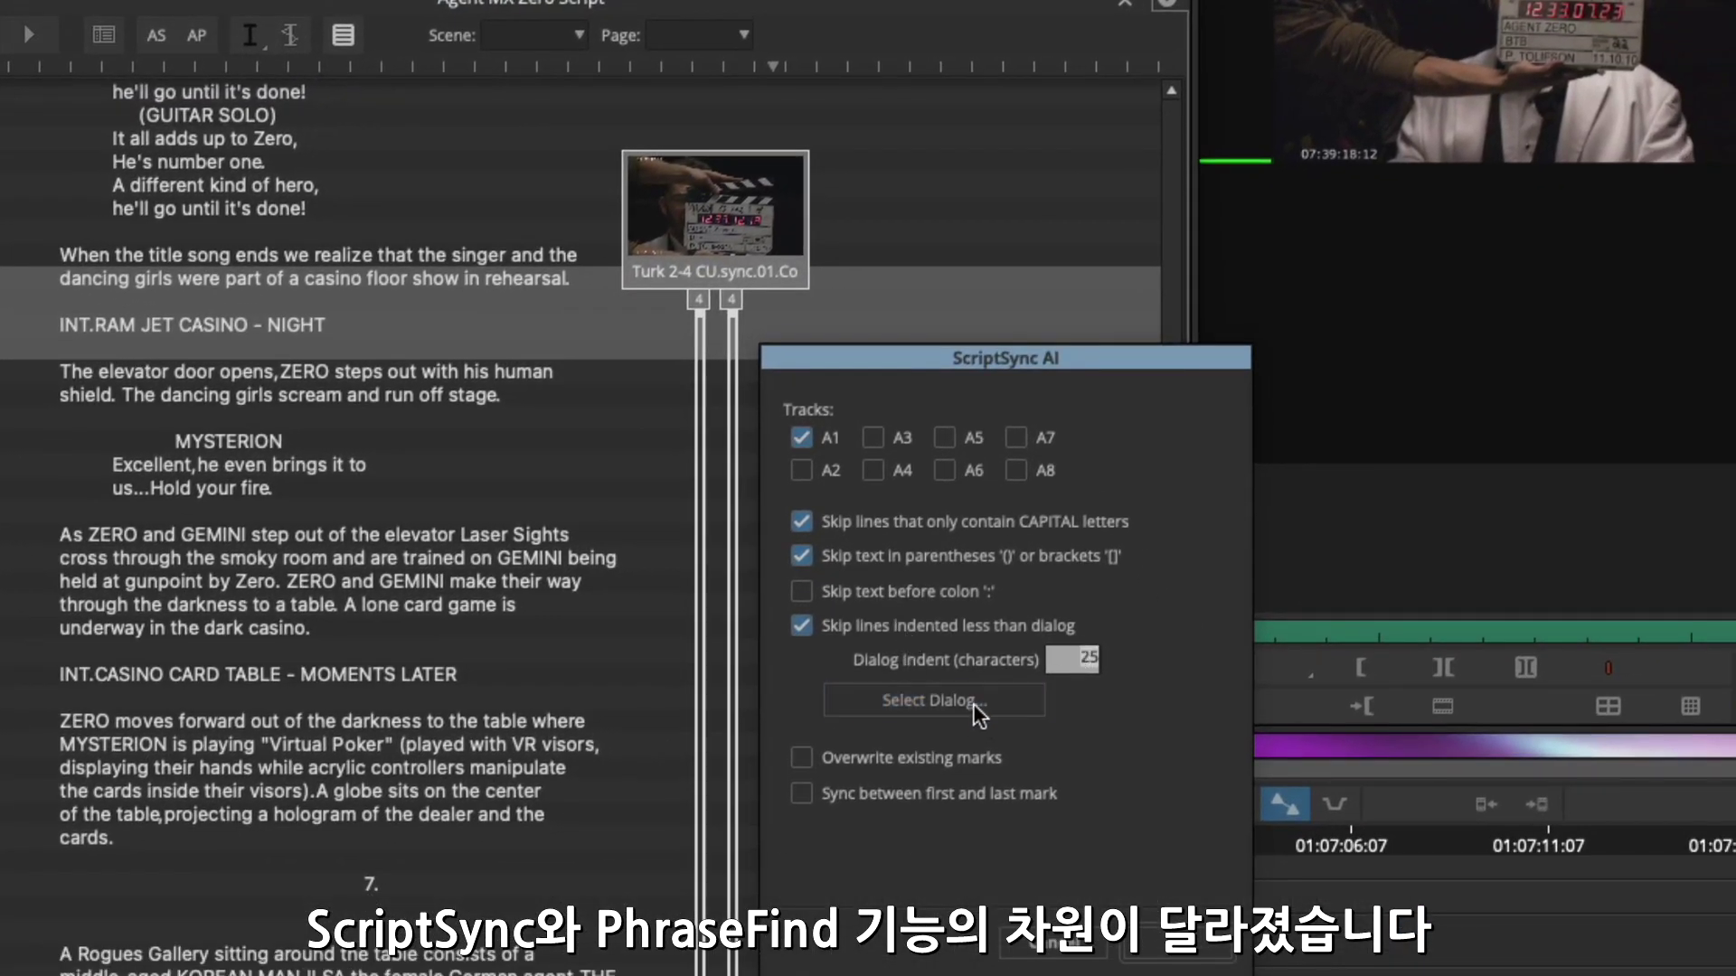
click(973, 702)
click(670, 659)
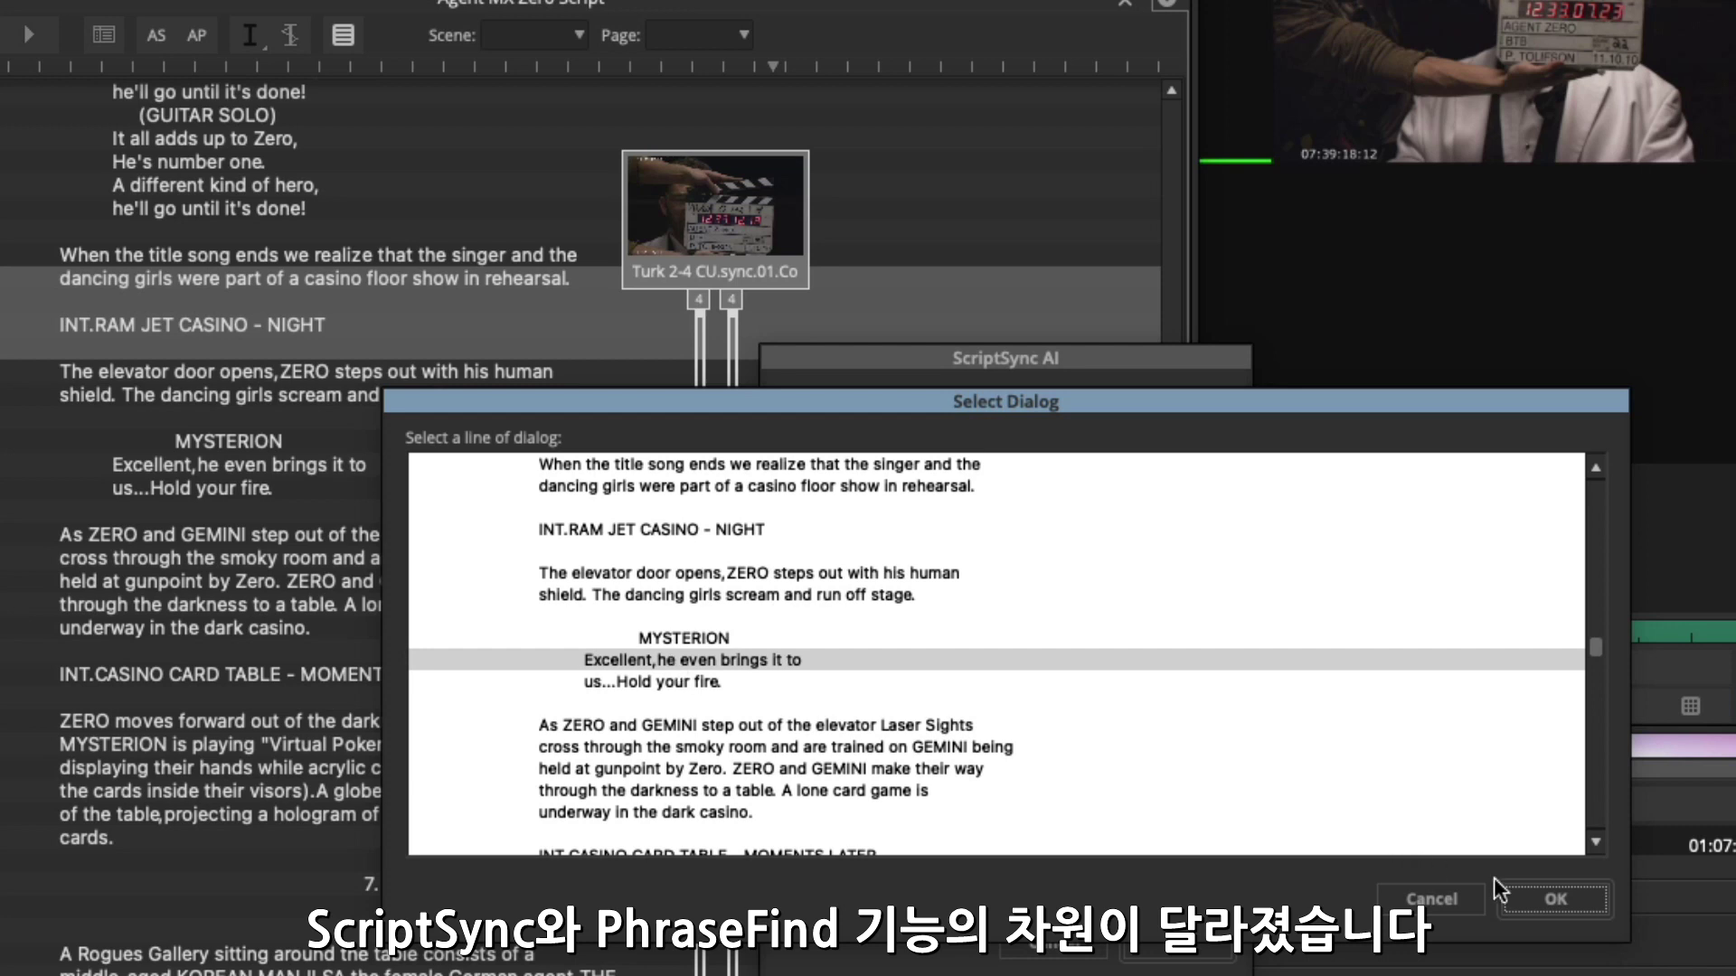
click(1559, 898)
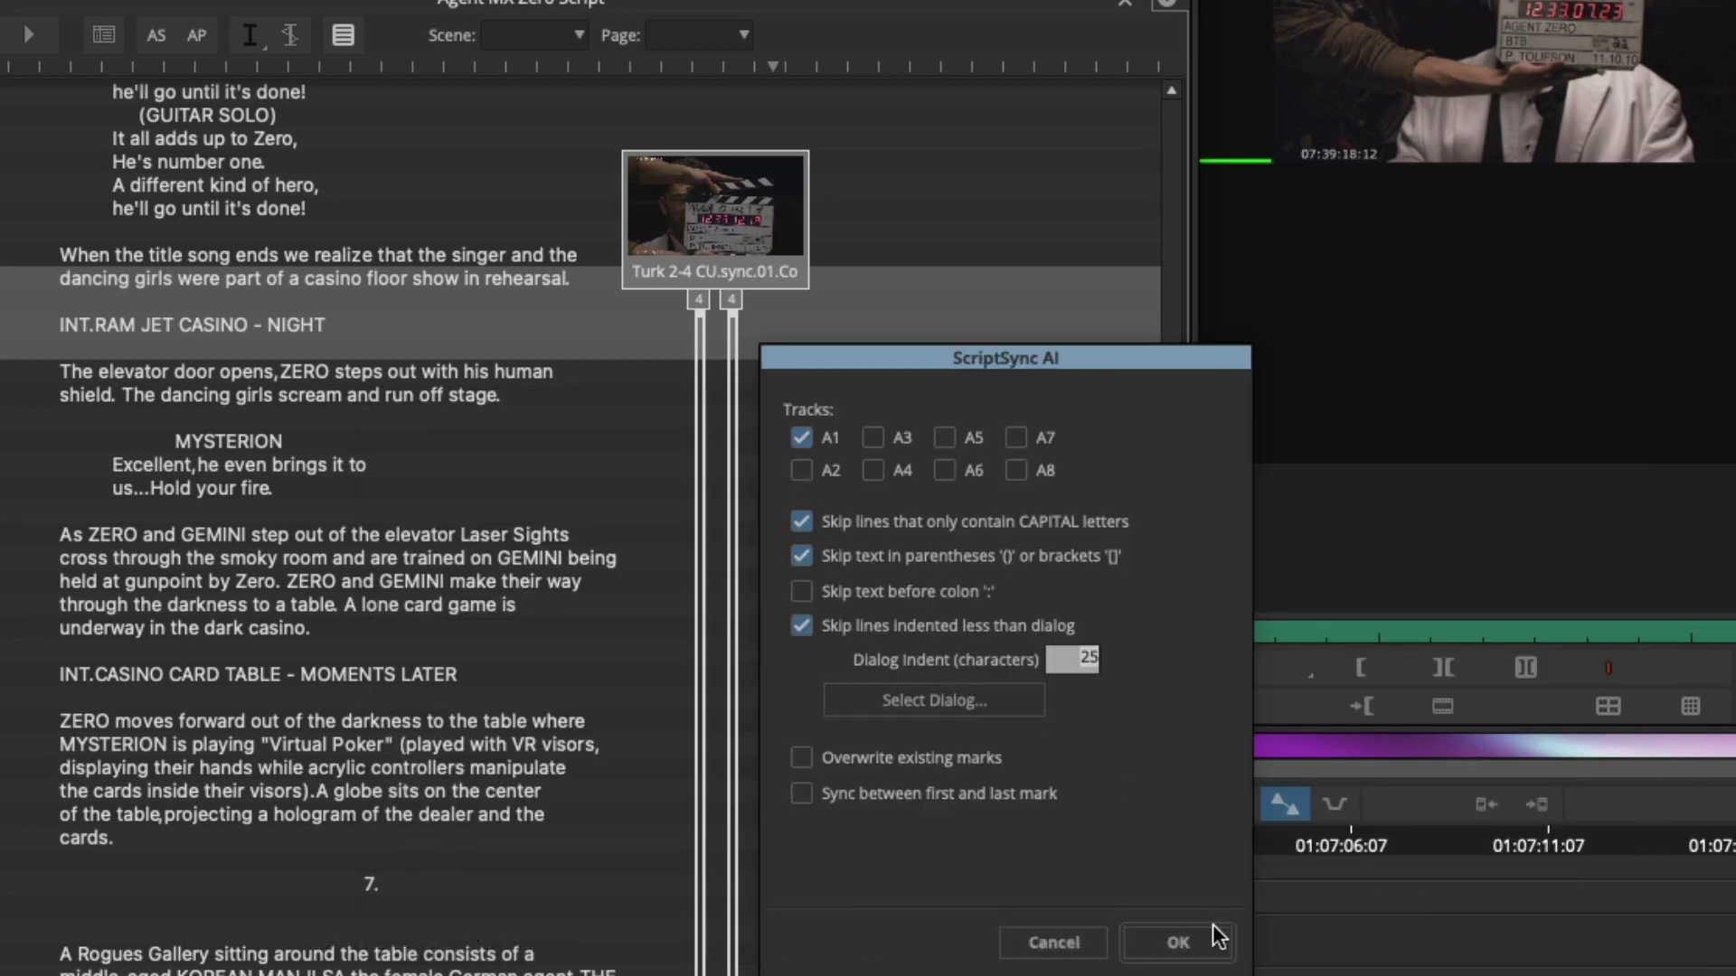
click(1166, 942)
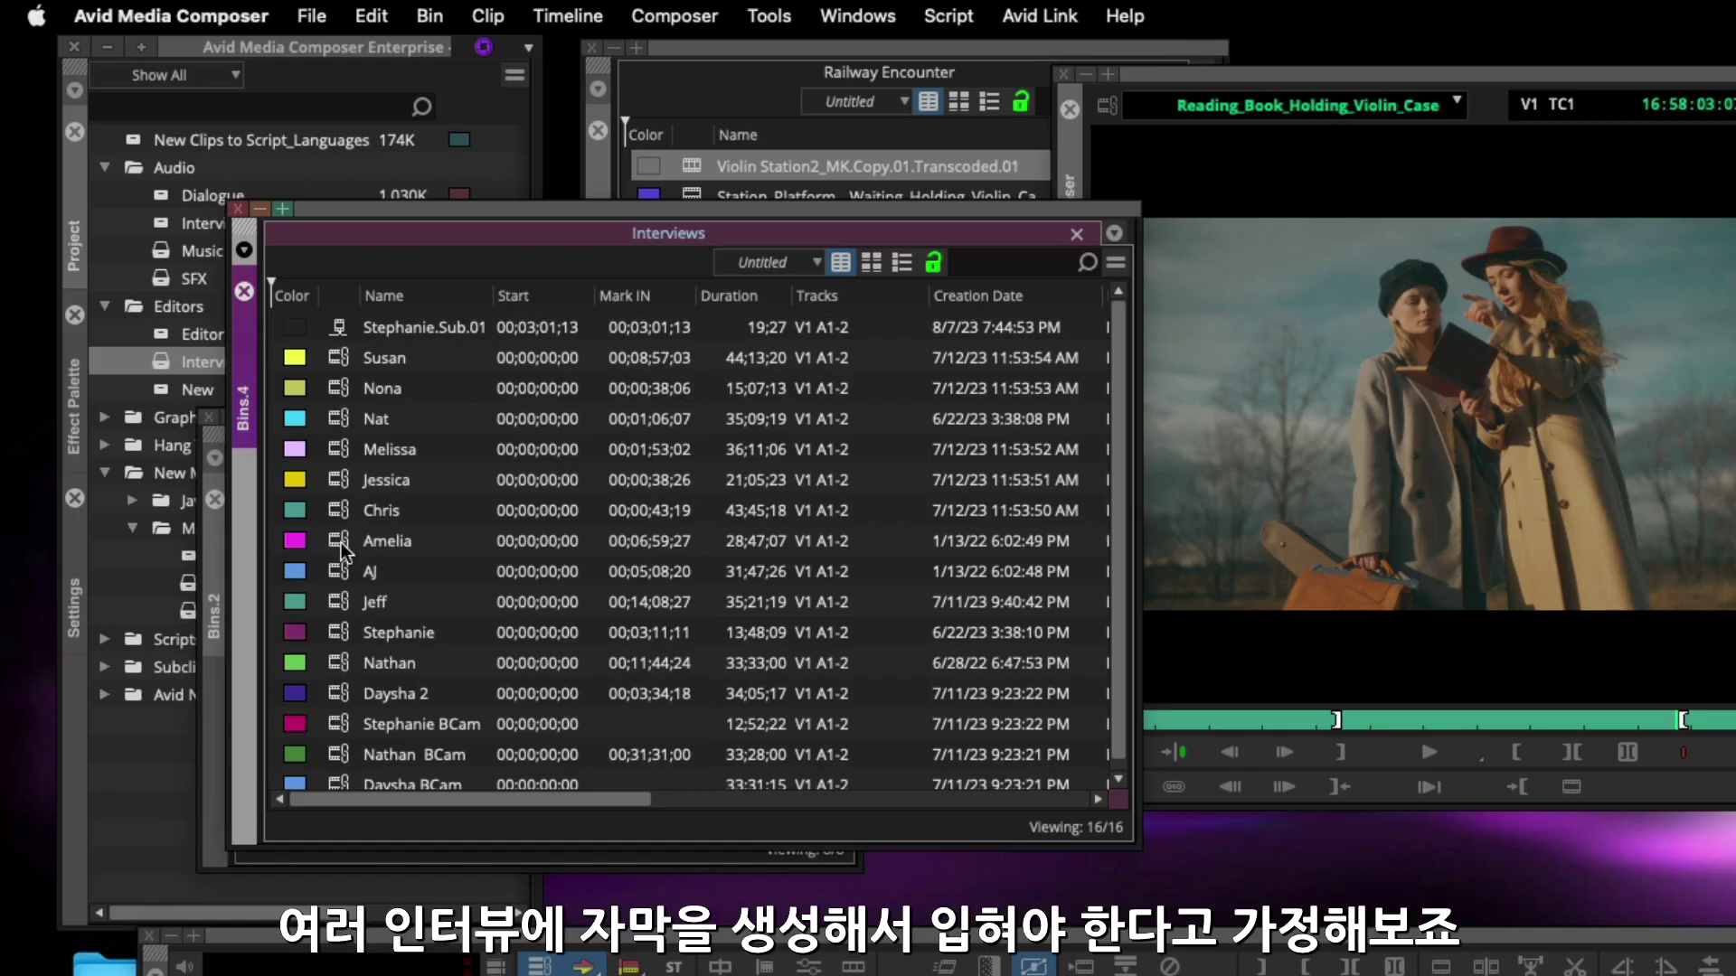
Show the Interviews bin as enlarged thumbnails and preview several interview clips in the source monitor
click(871, 262)
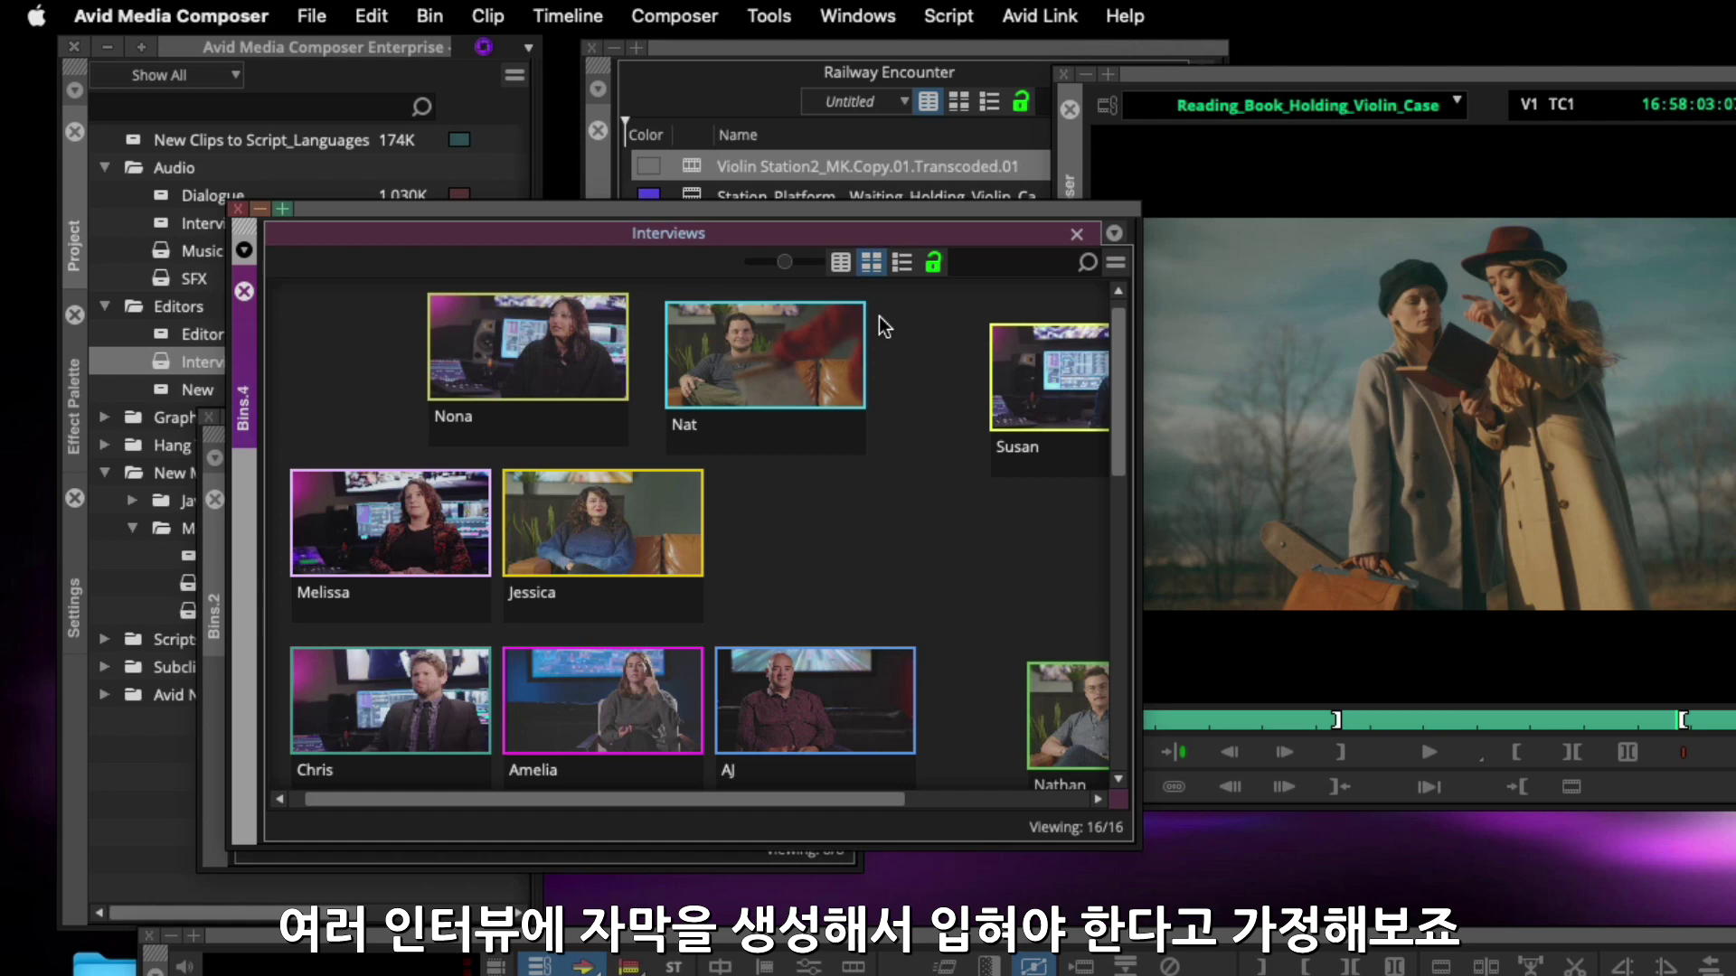
drag(785, 264, 800, 264)
double_click(567, 729)
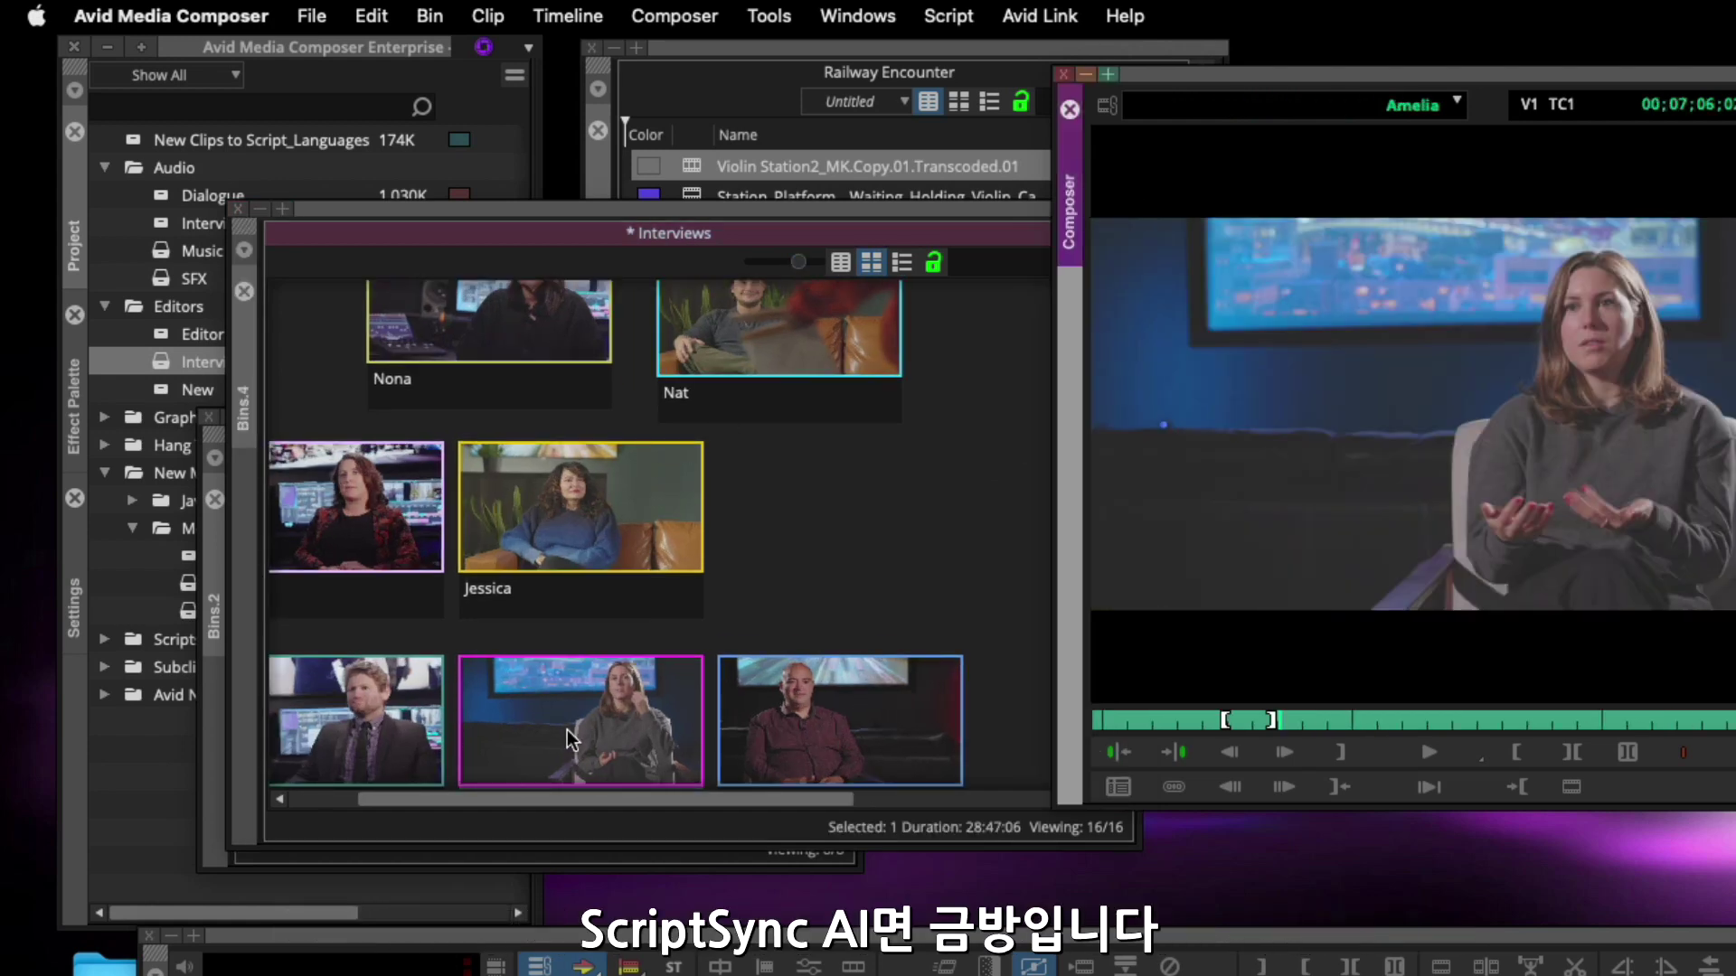
double_click(383, 584)
double_click(377, 709)
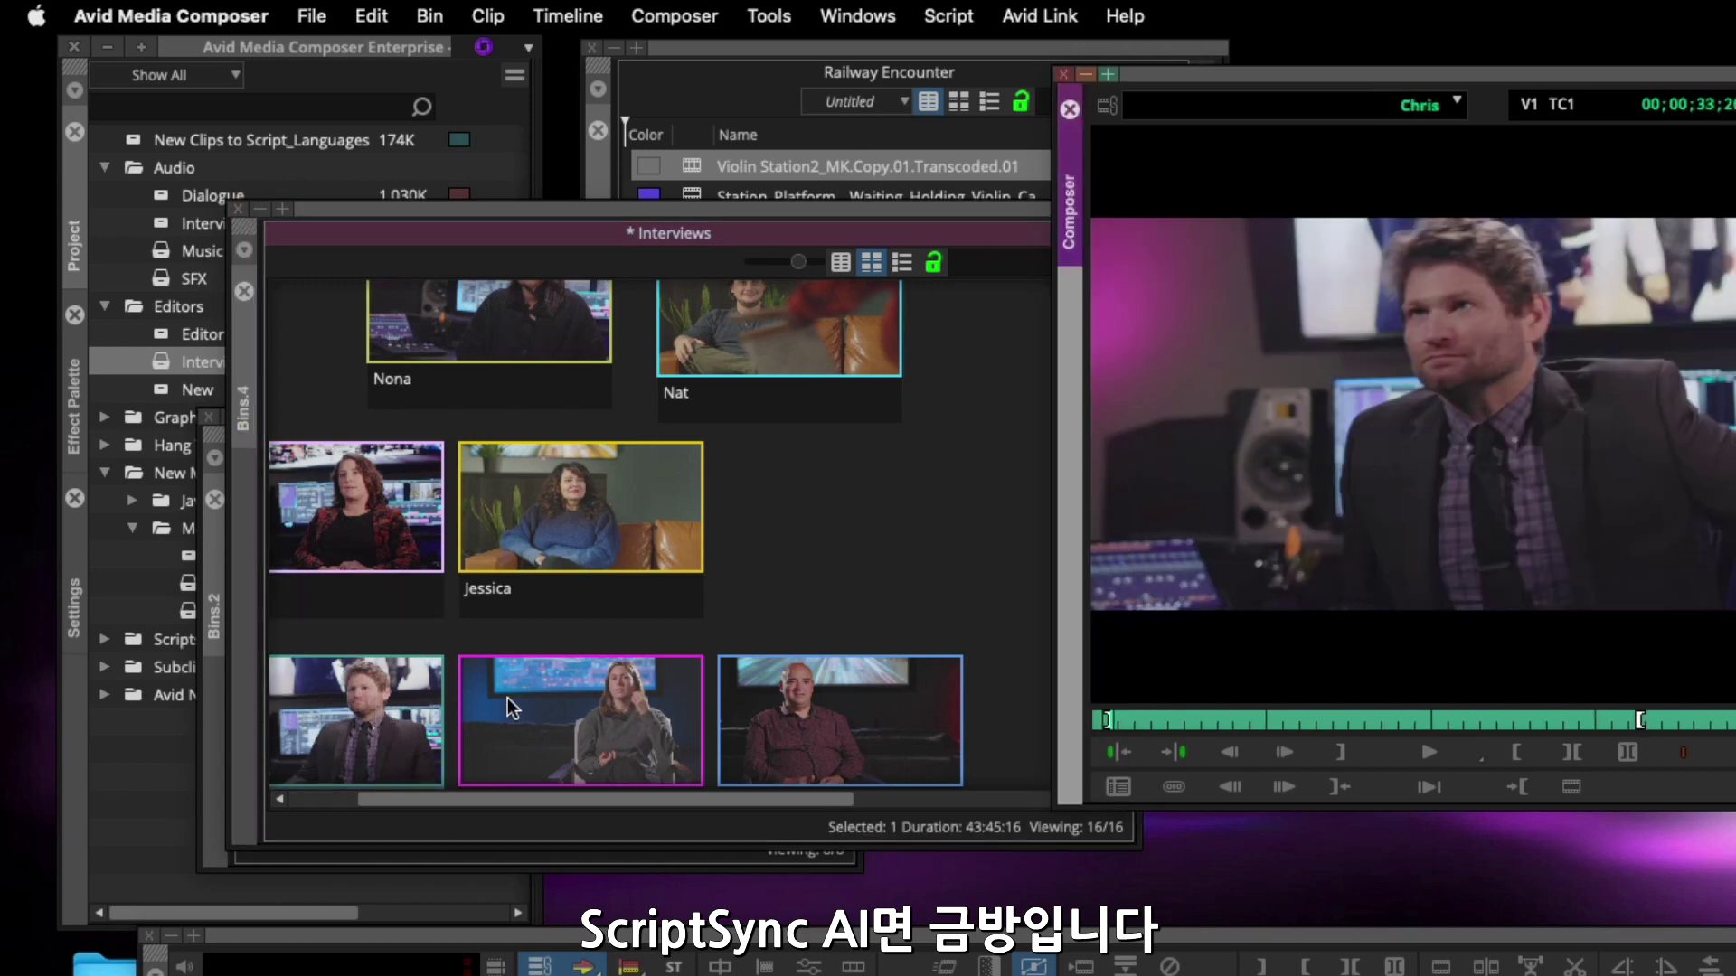
double_click(794, 727)
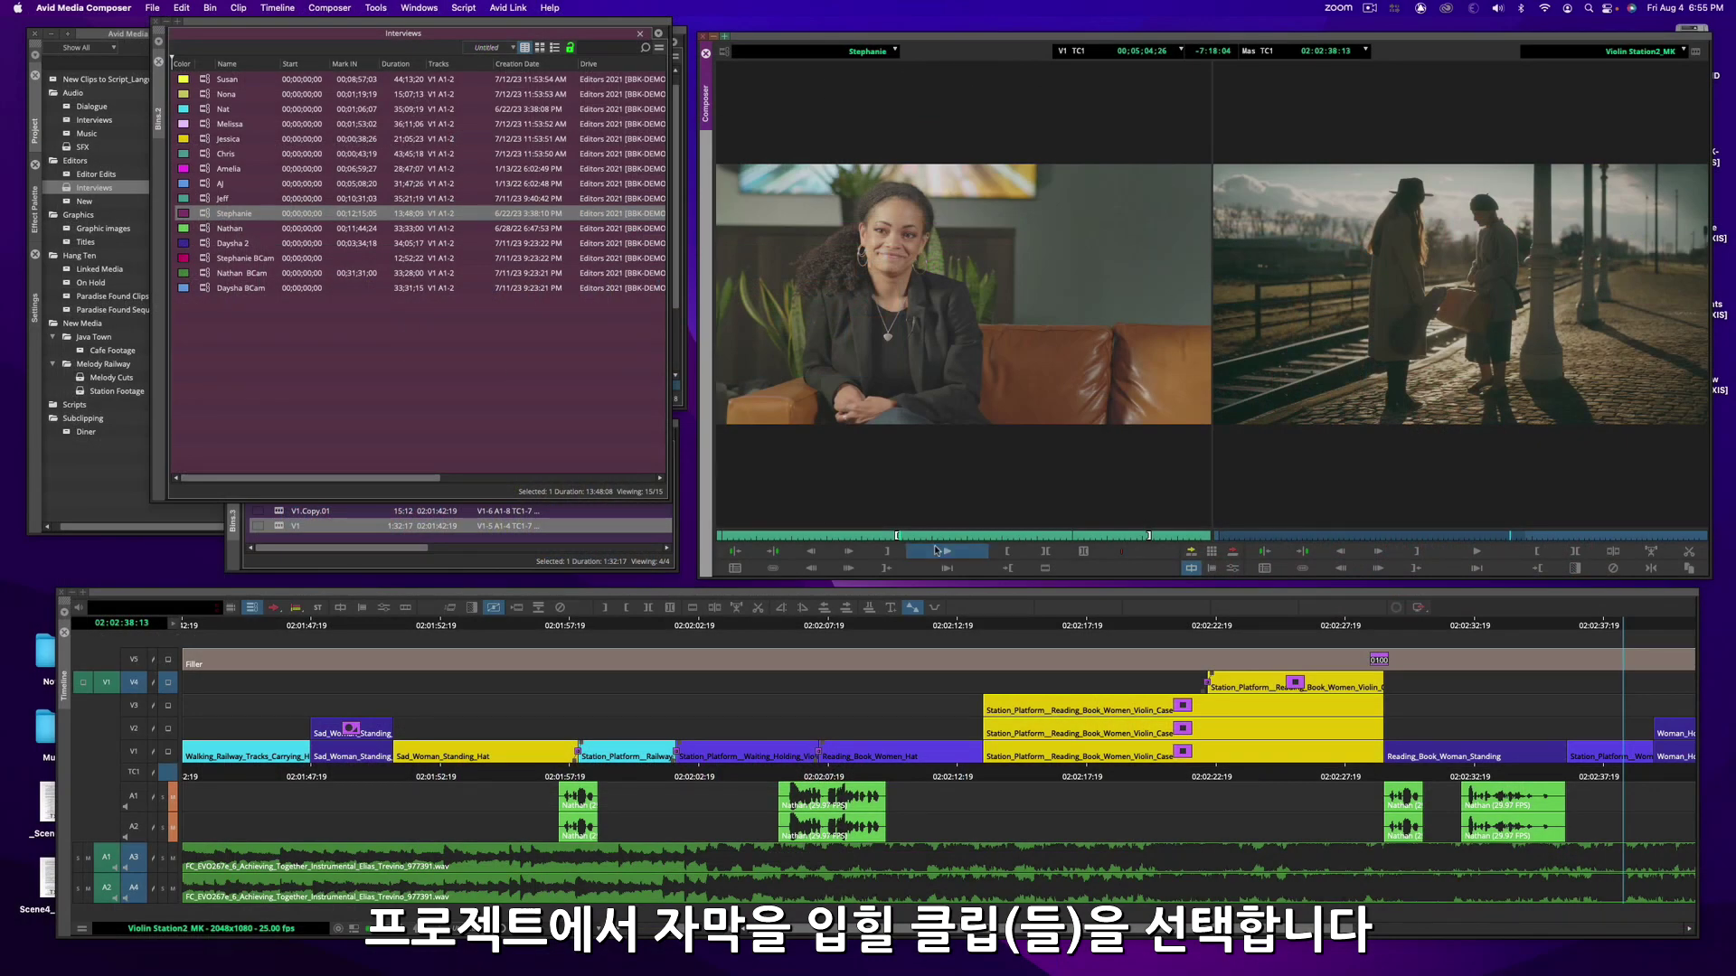
click(964, 552)
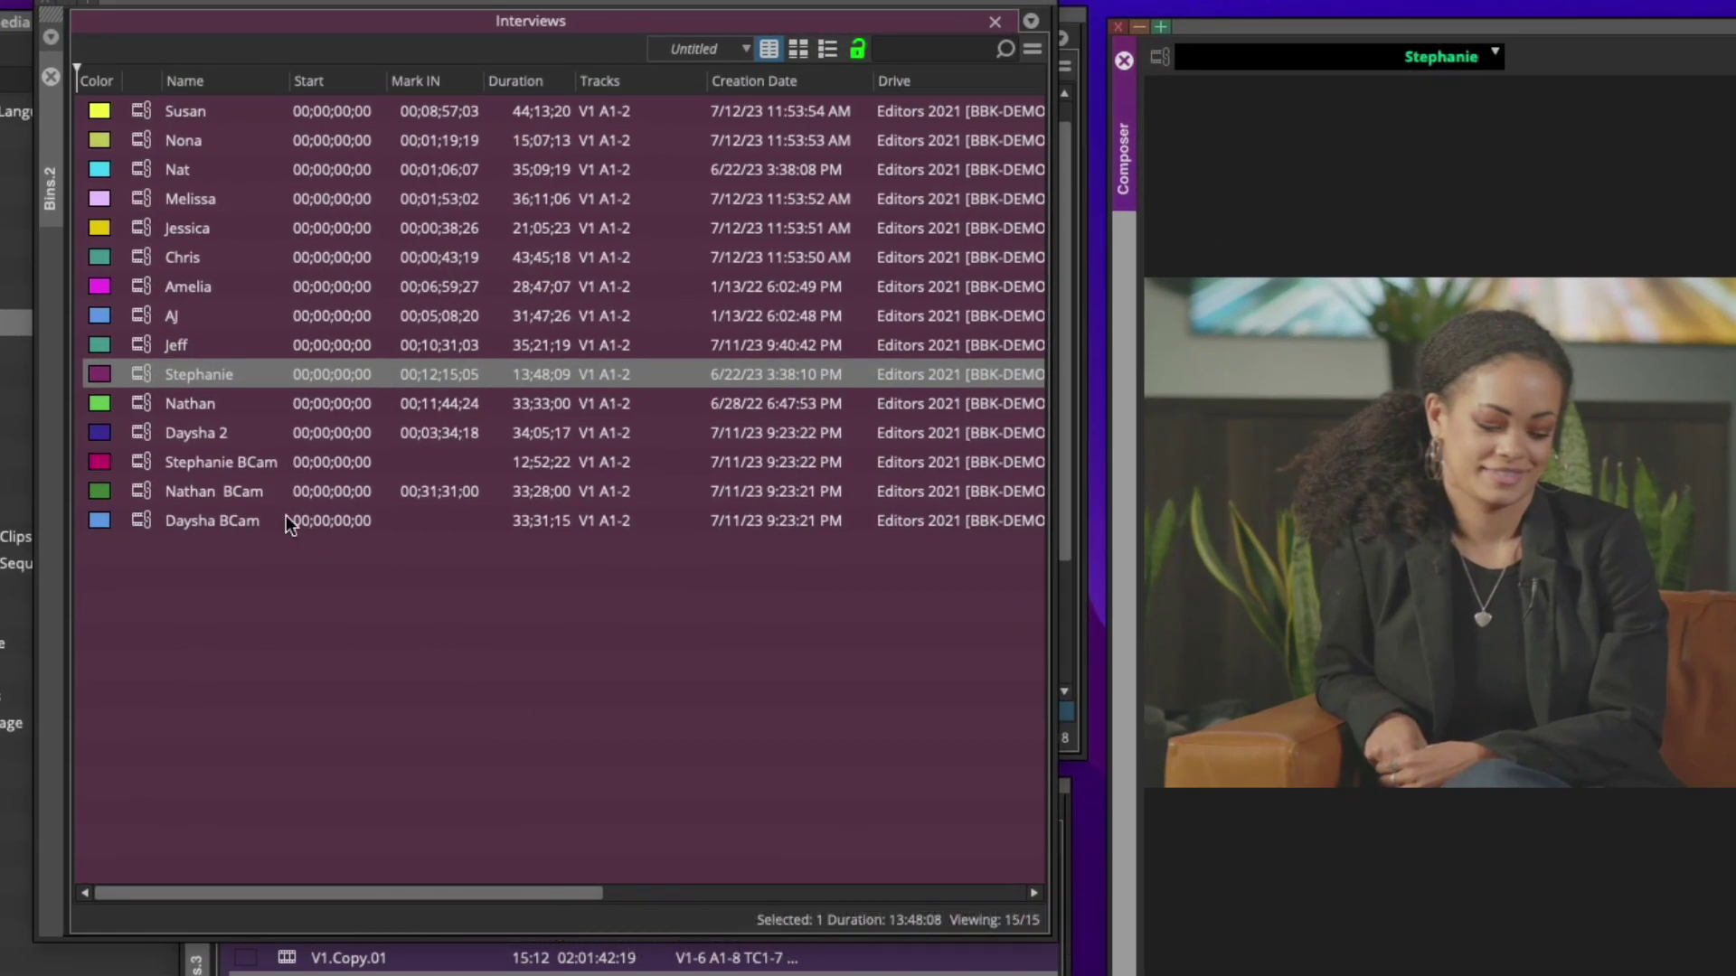
Generate a transcript script from the chosen interview clip and attach that clip to it as a take
right_click(148, 378)
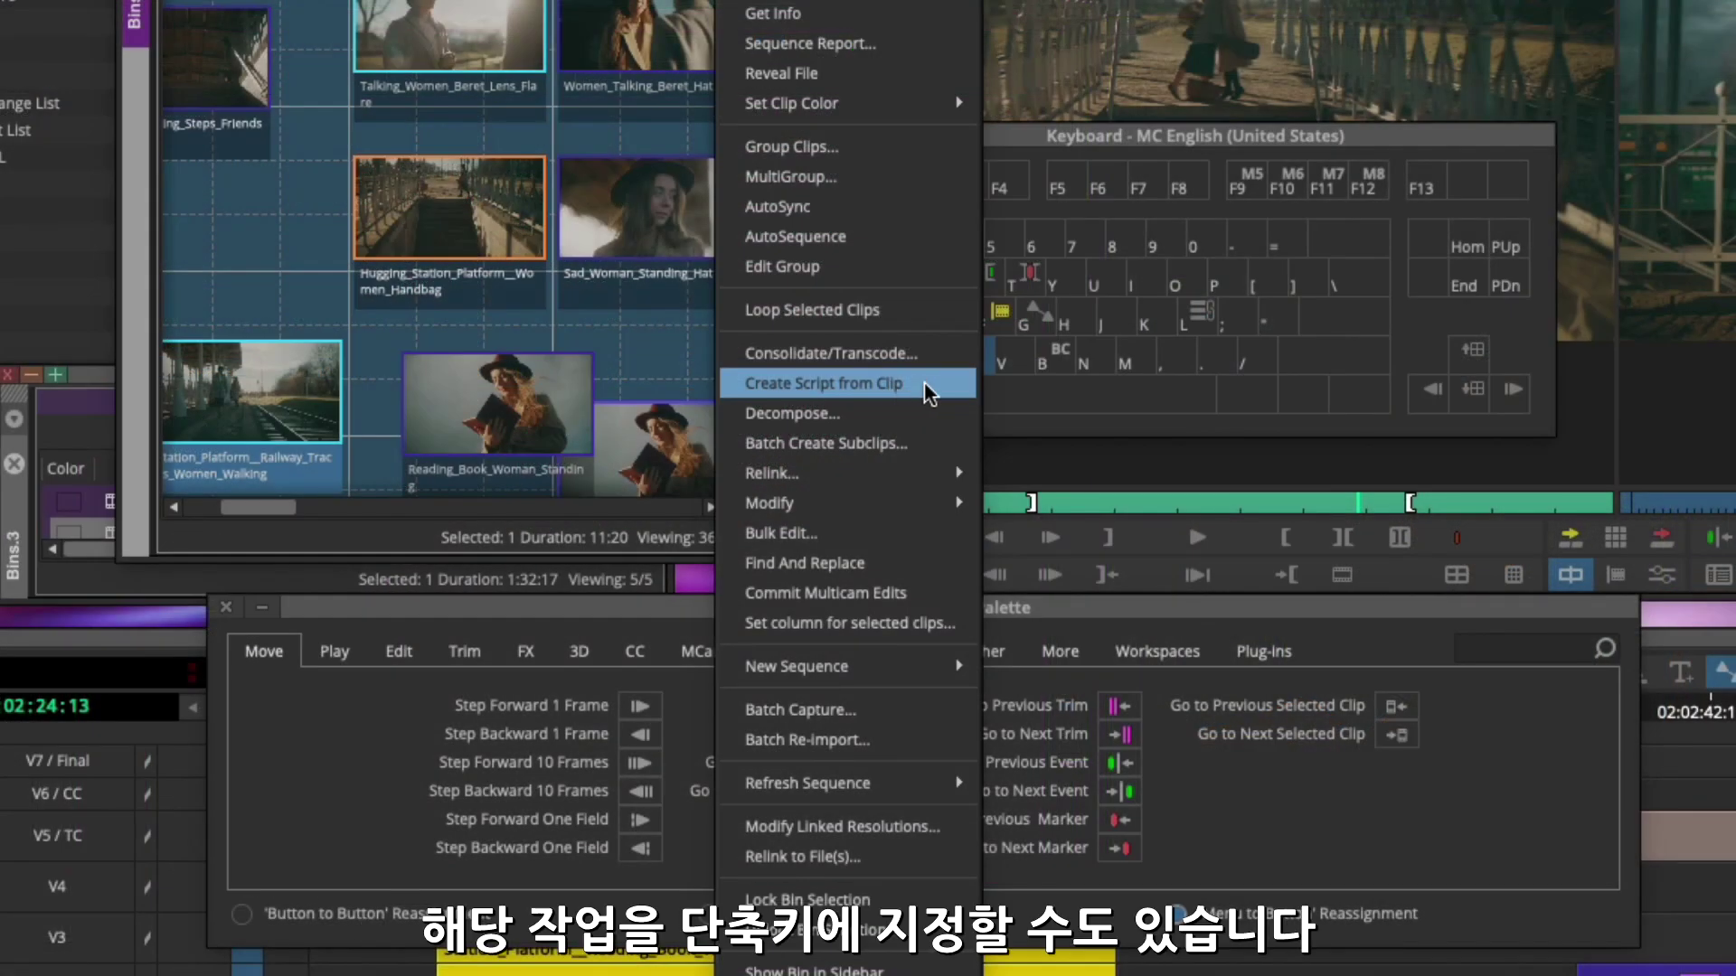
click(924, 381)
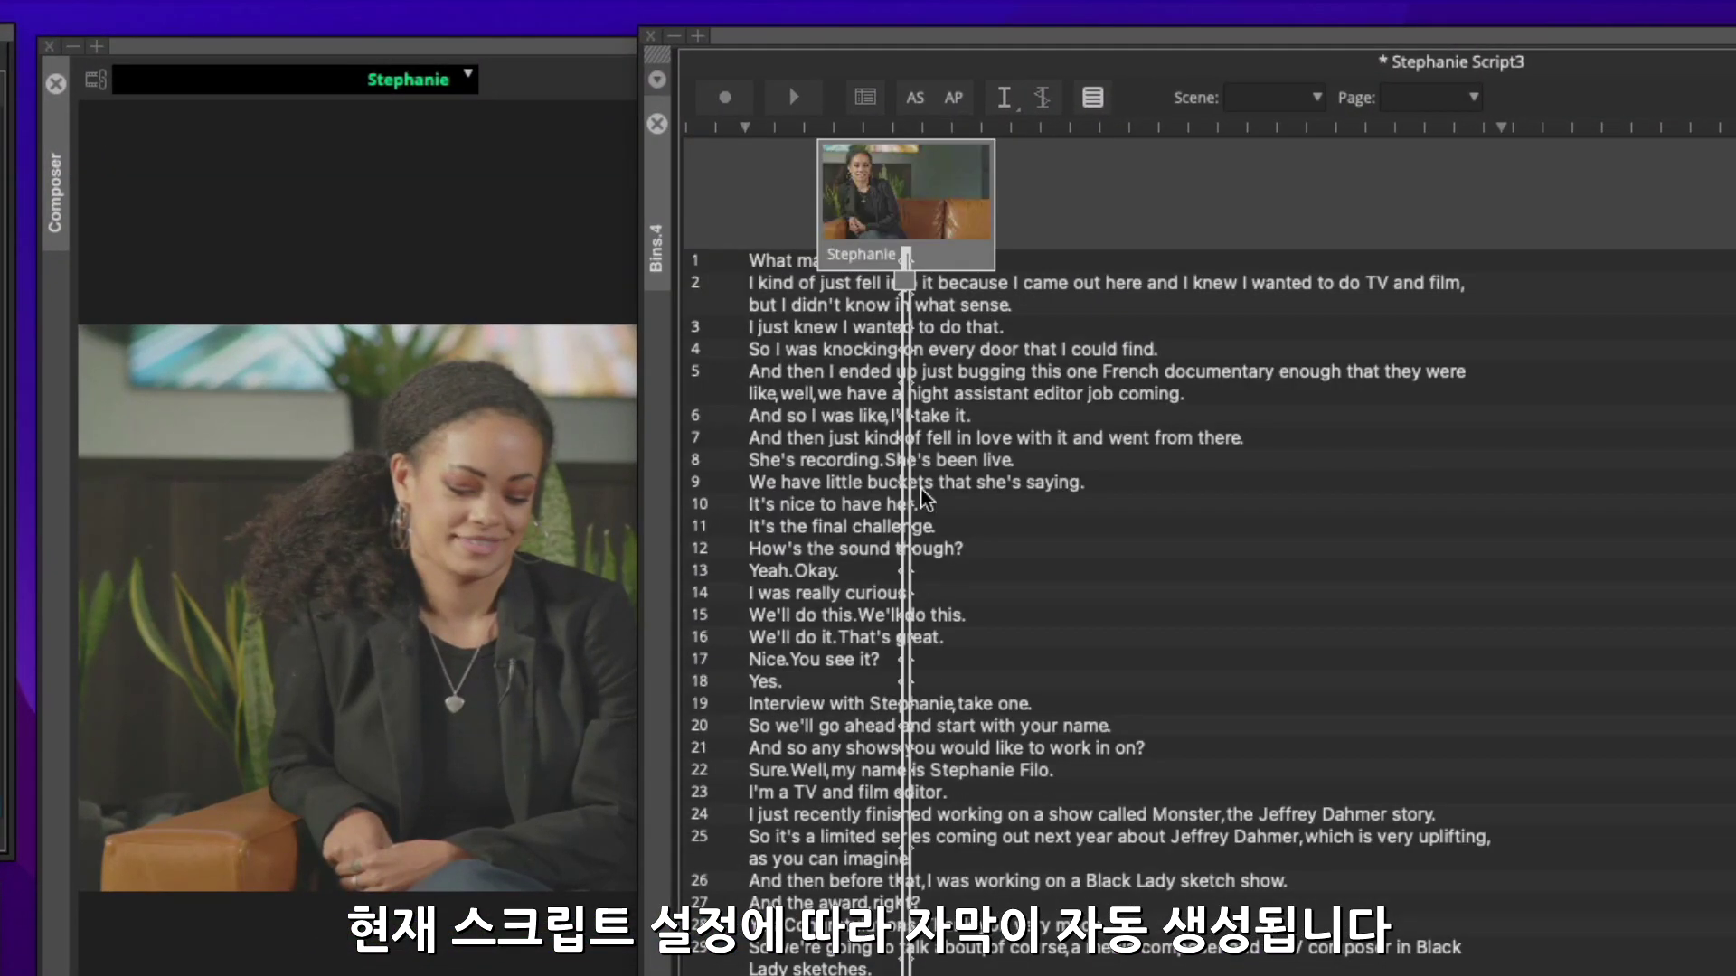
drag(948, 172, 1491, 171)
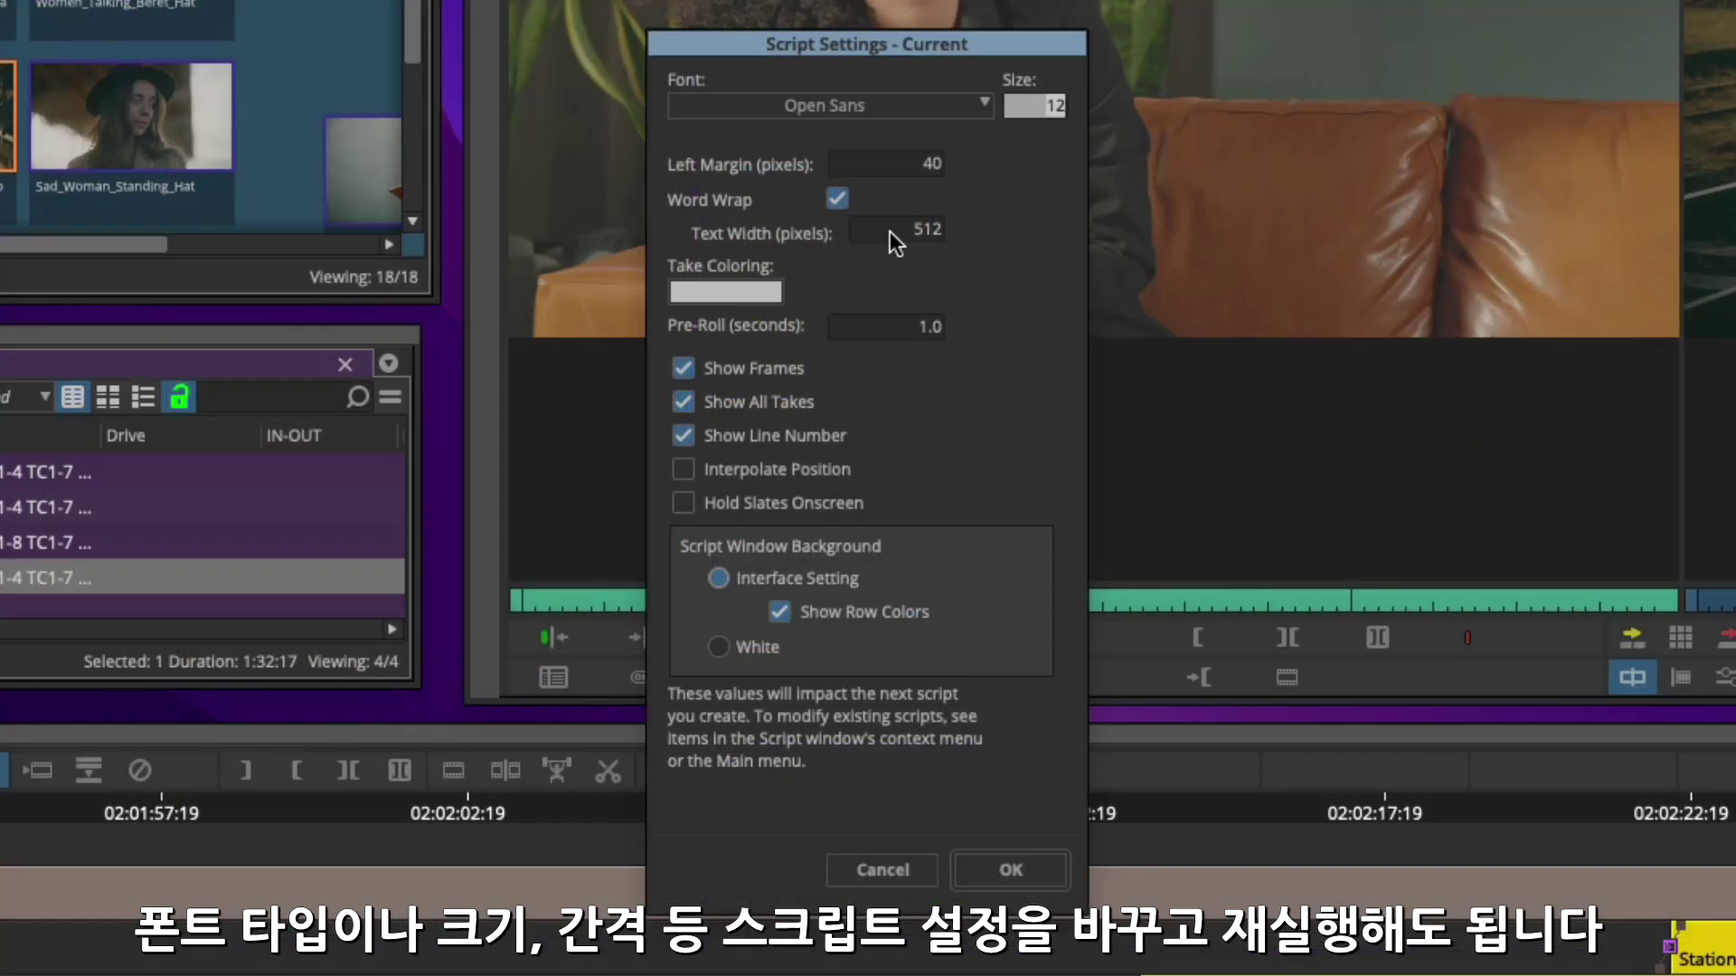
Set the script text width to 400 and play the interview from line 45 about isotope filters
text(400)
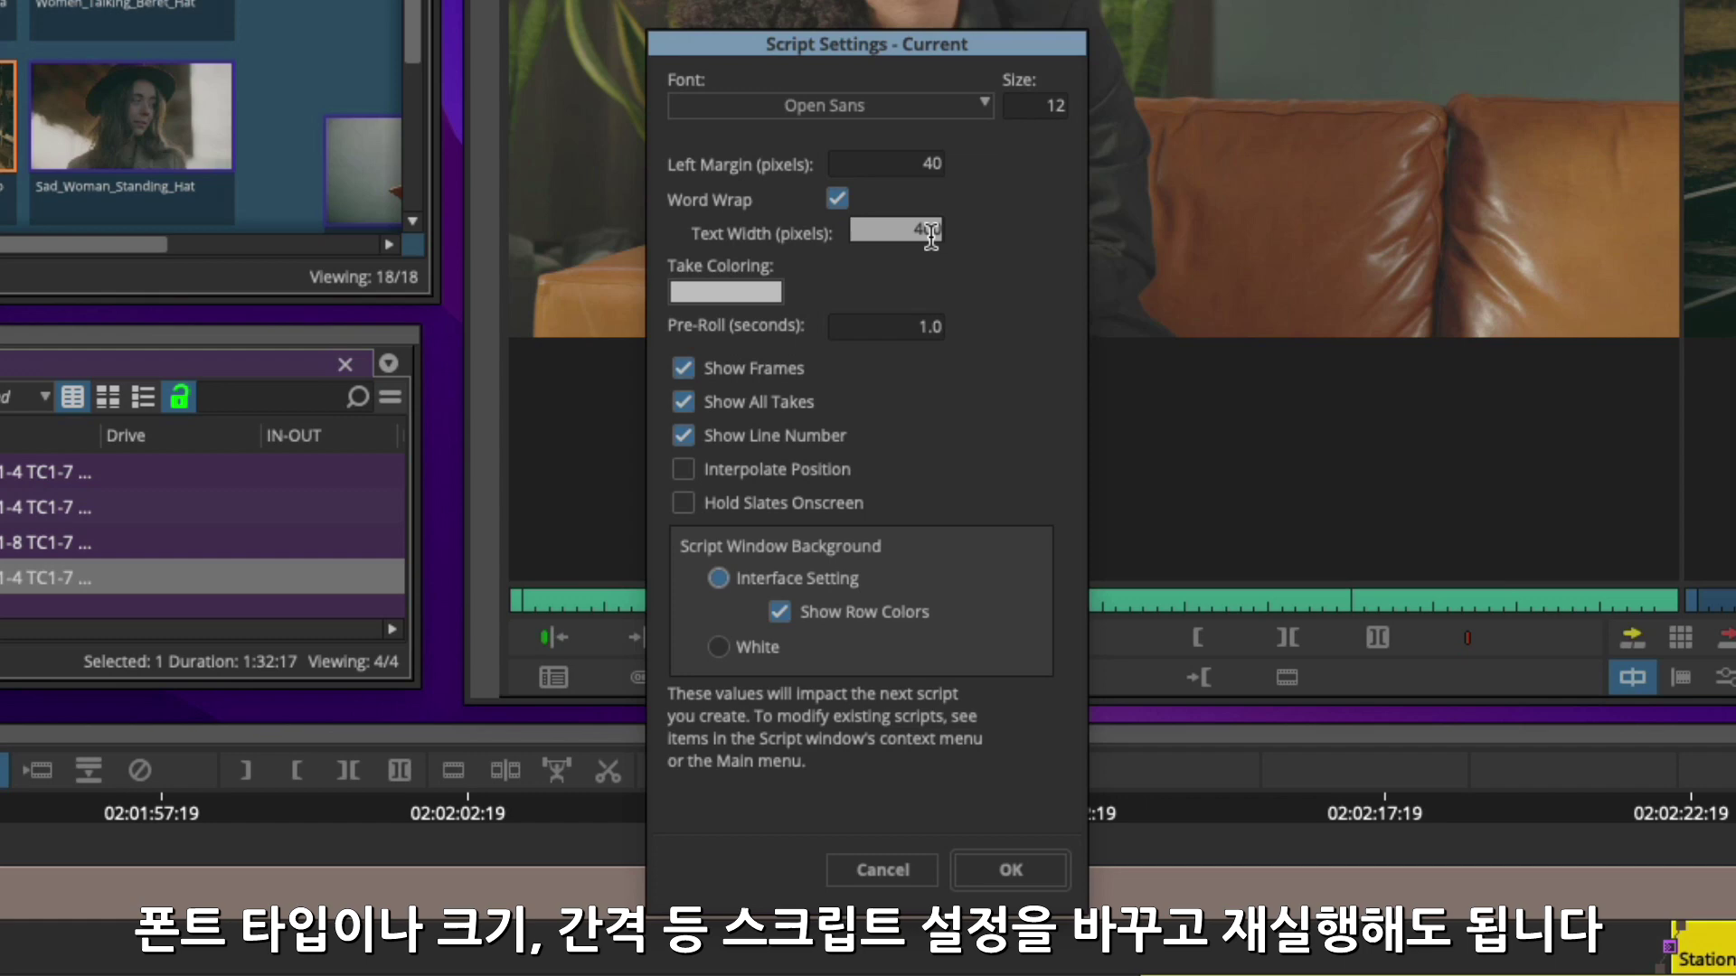
click(1034, 106)
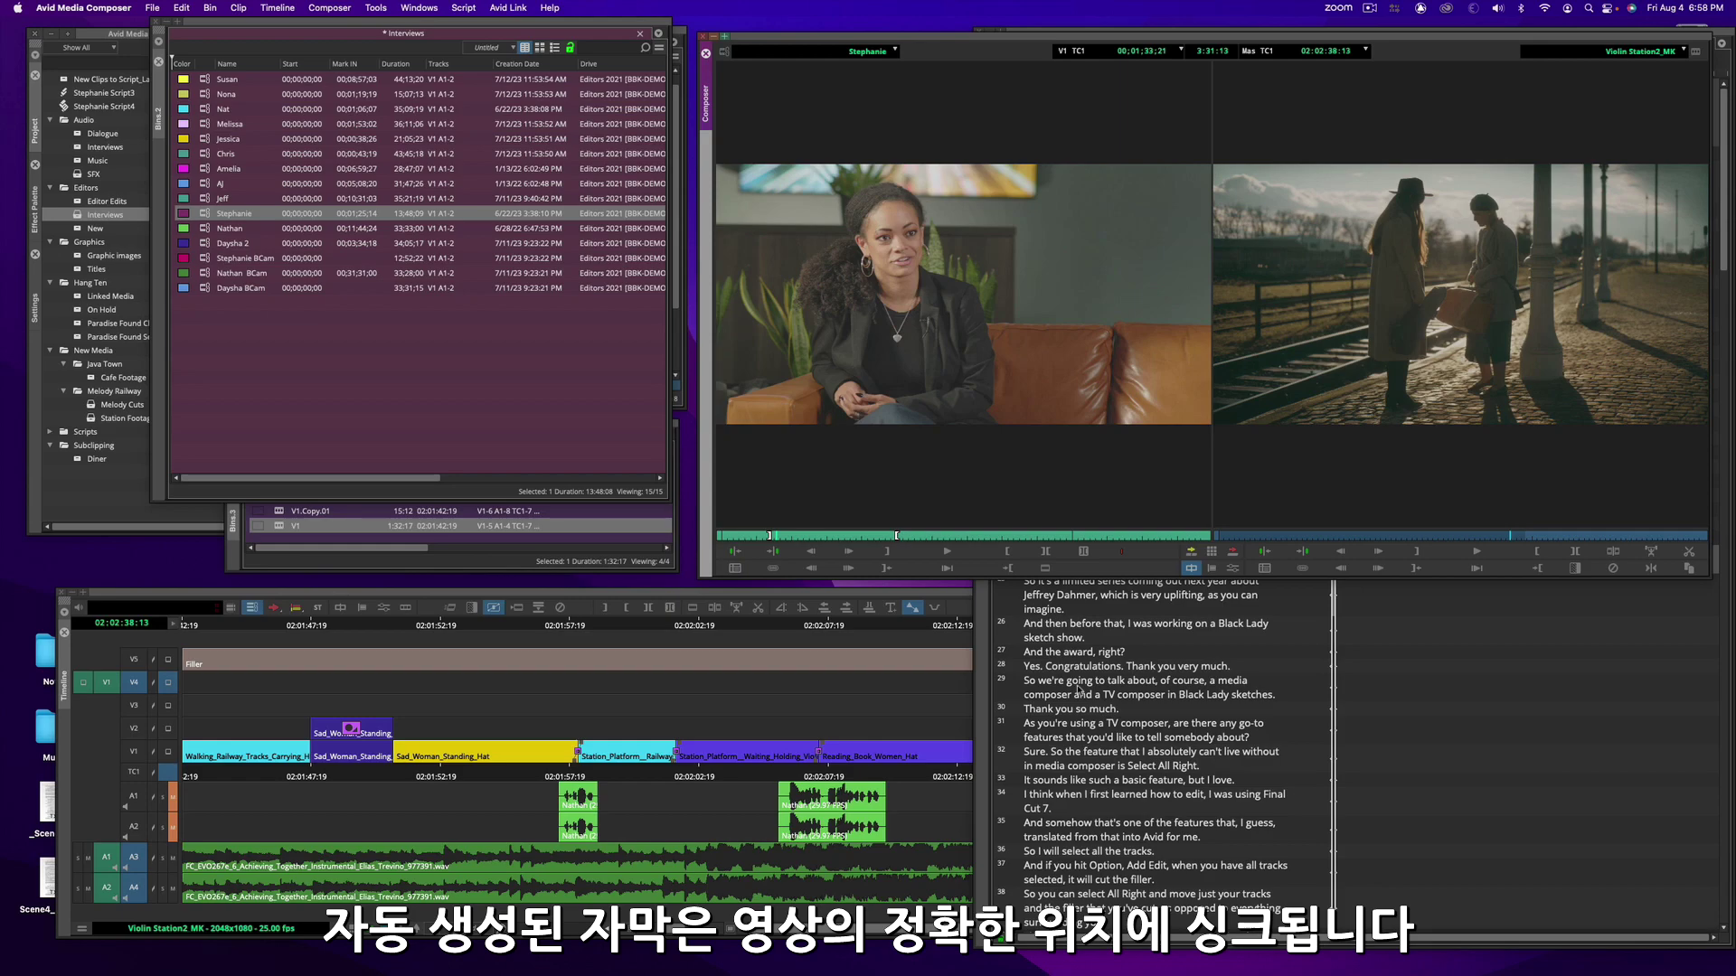
scroll(1066, 823, down, 6)
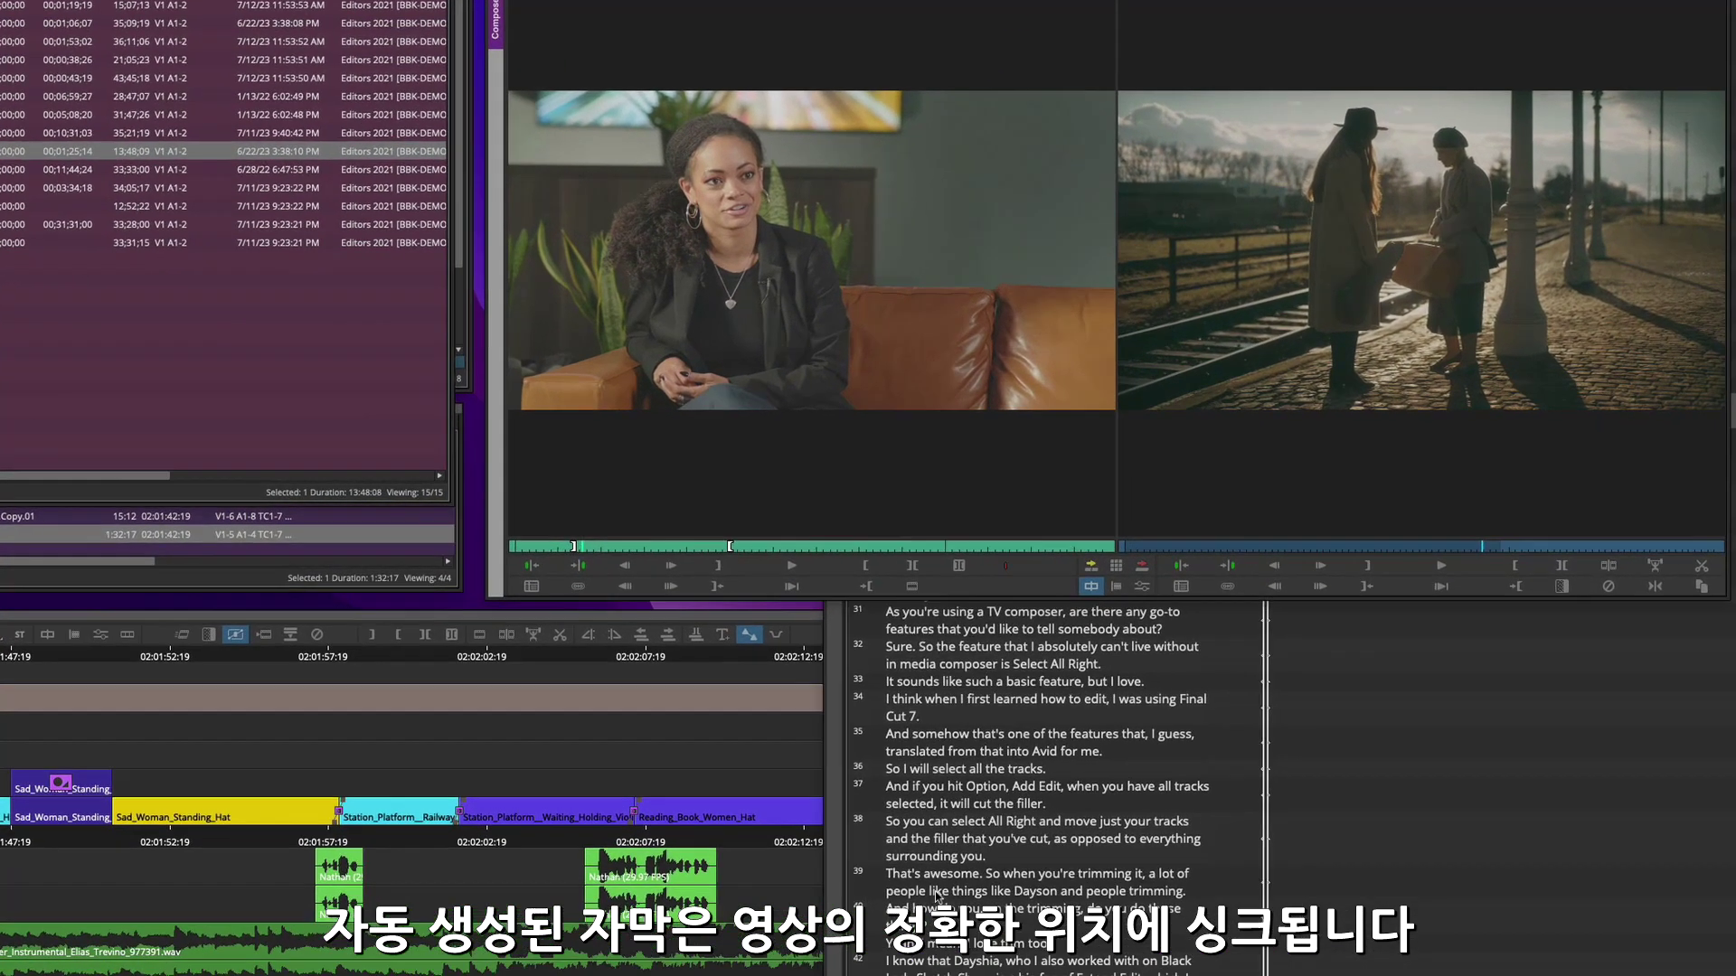
scroll(818, 964, down, 4)
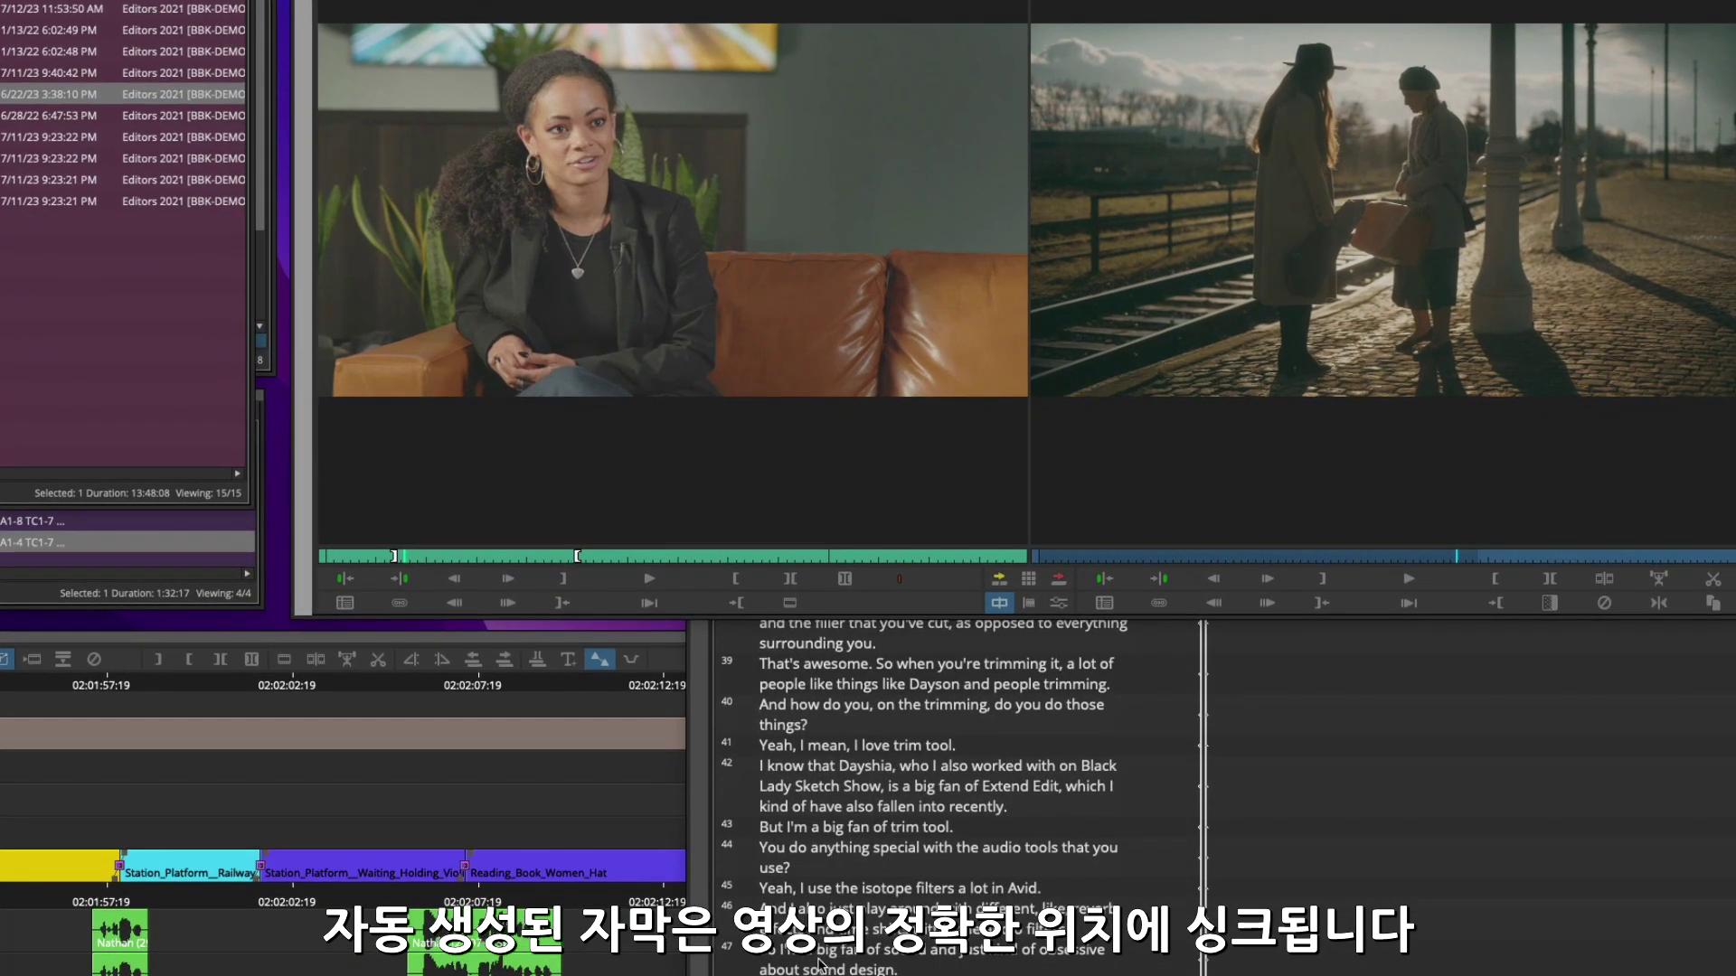
click(818, 895)
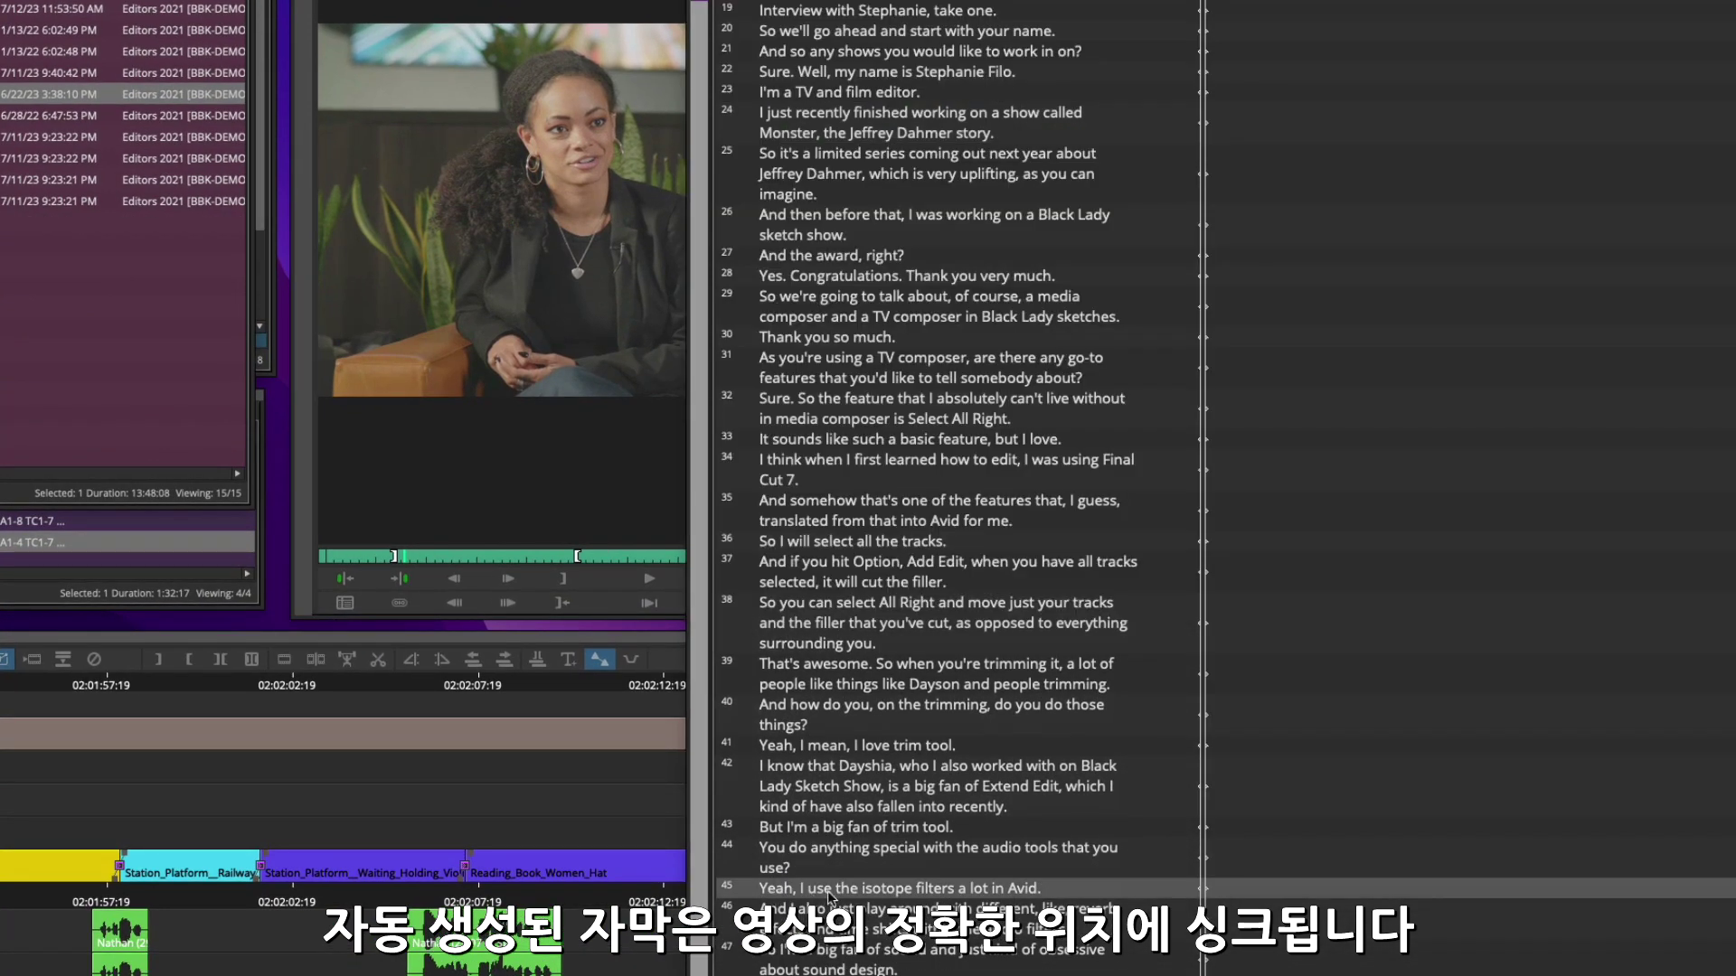
click(318, 285)
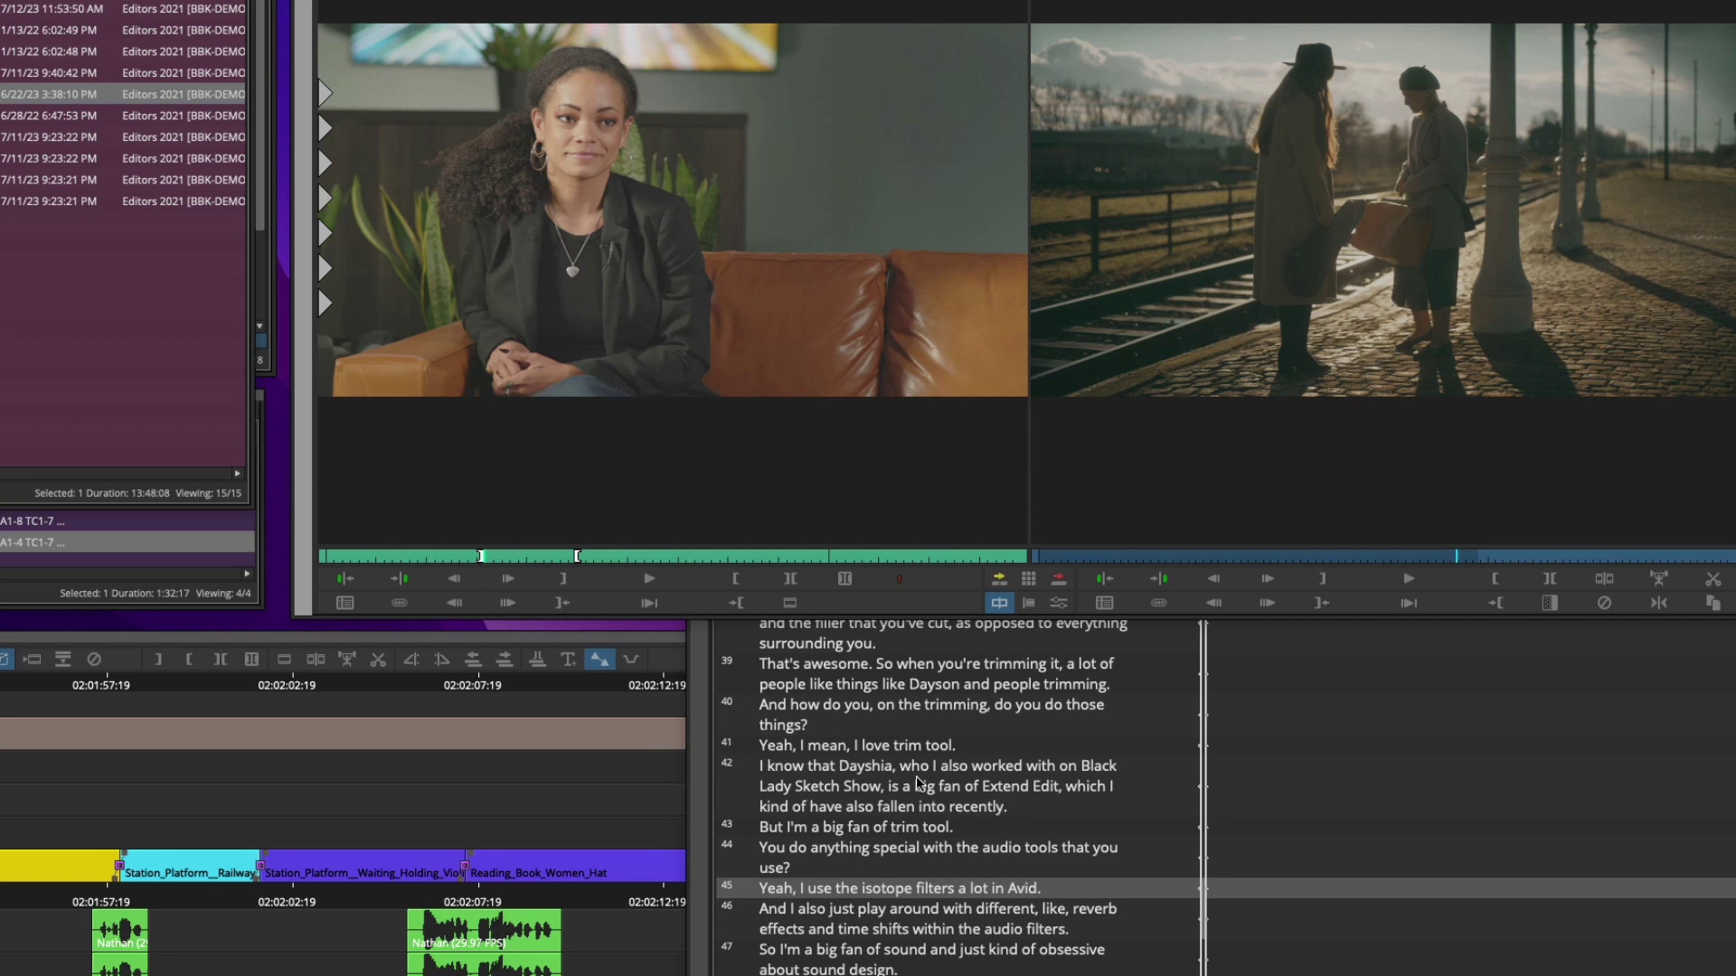
click(635, 575)
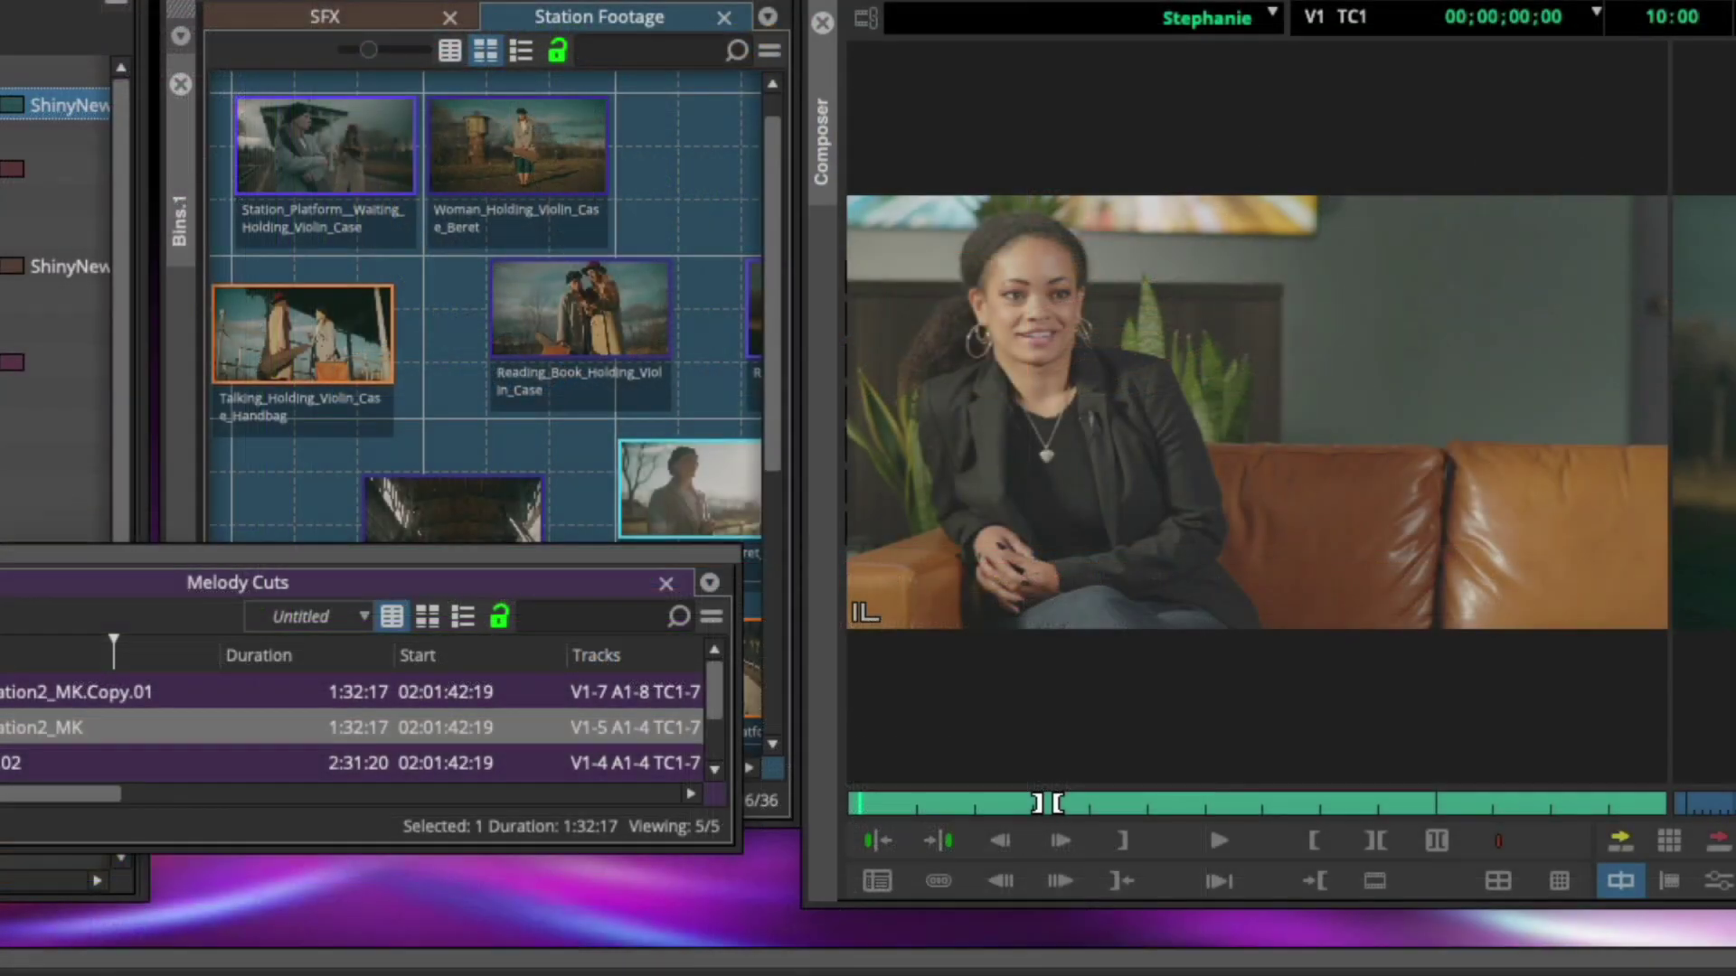
Load New_Multi-Language_Plus_English from the New Clips to Script_Languages bin into the source monitor
double_click(79, 401)
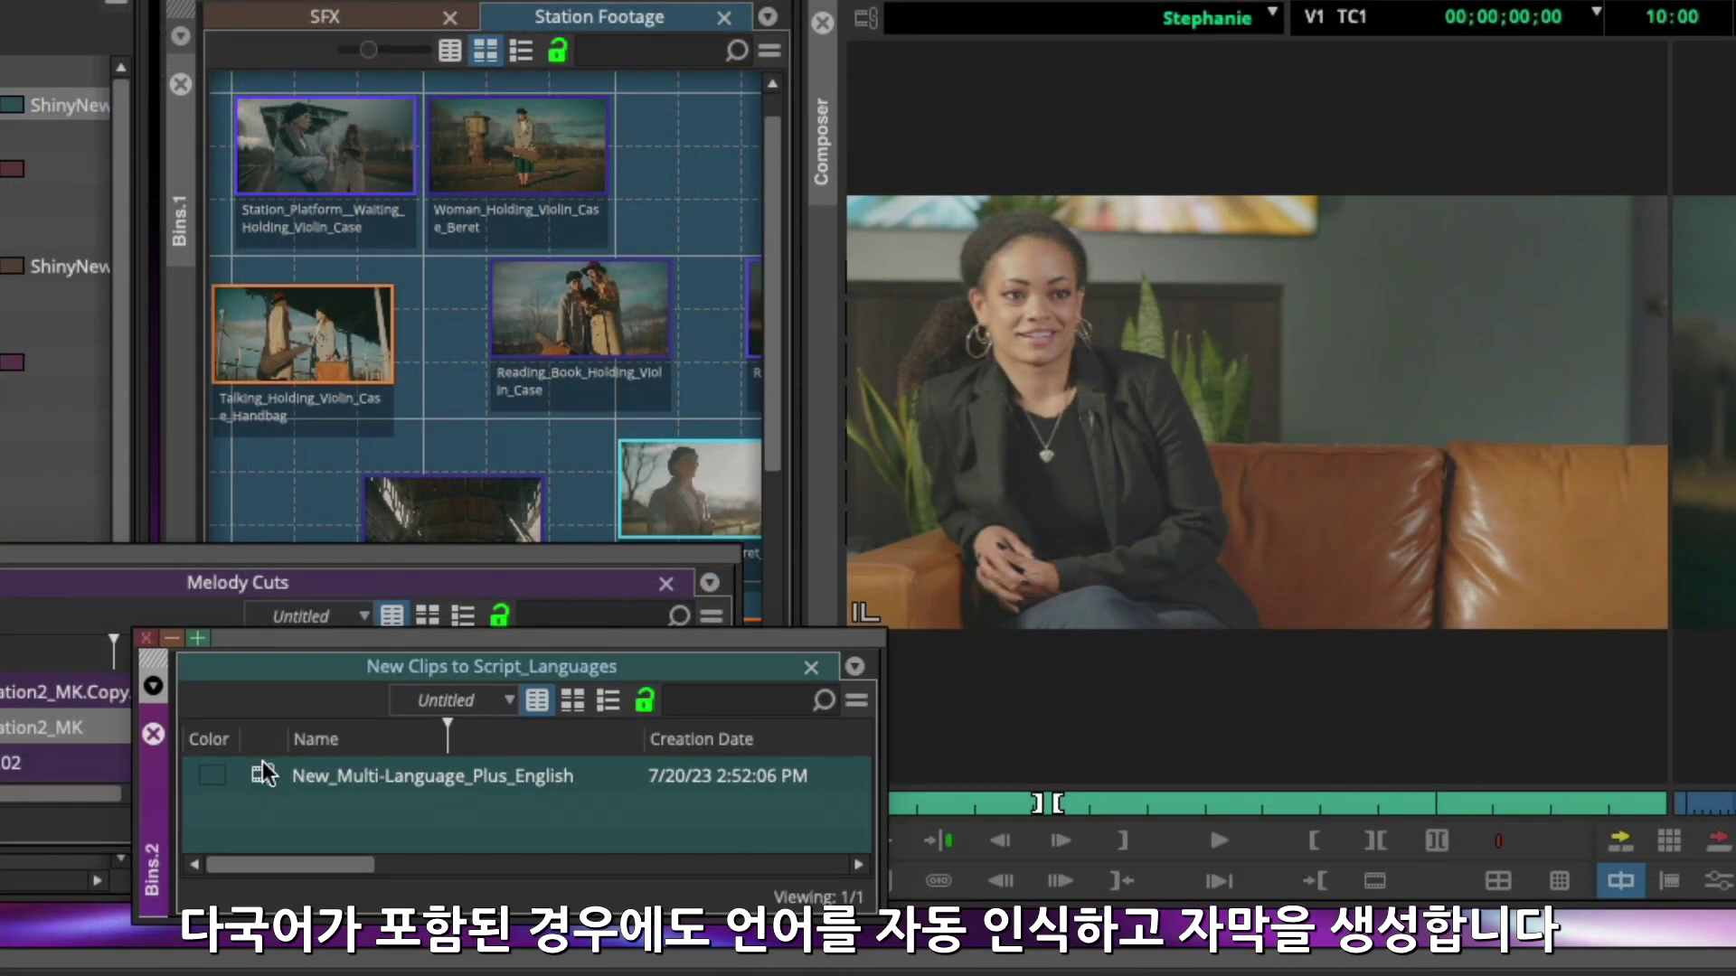
click(263, 775)
drag(261, 775, 1018, 461)
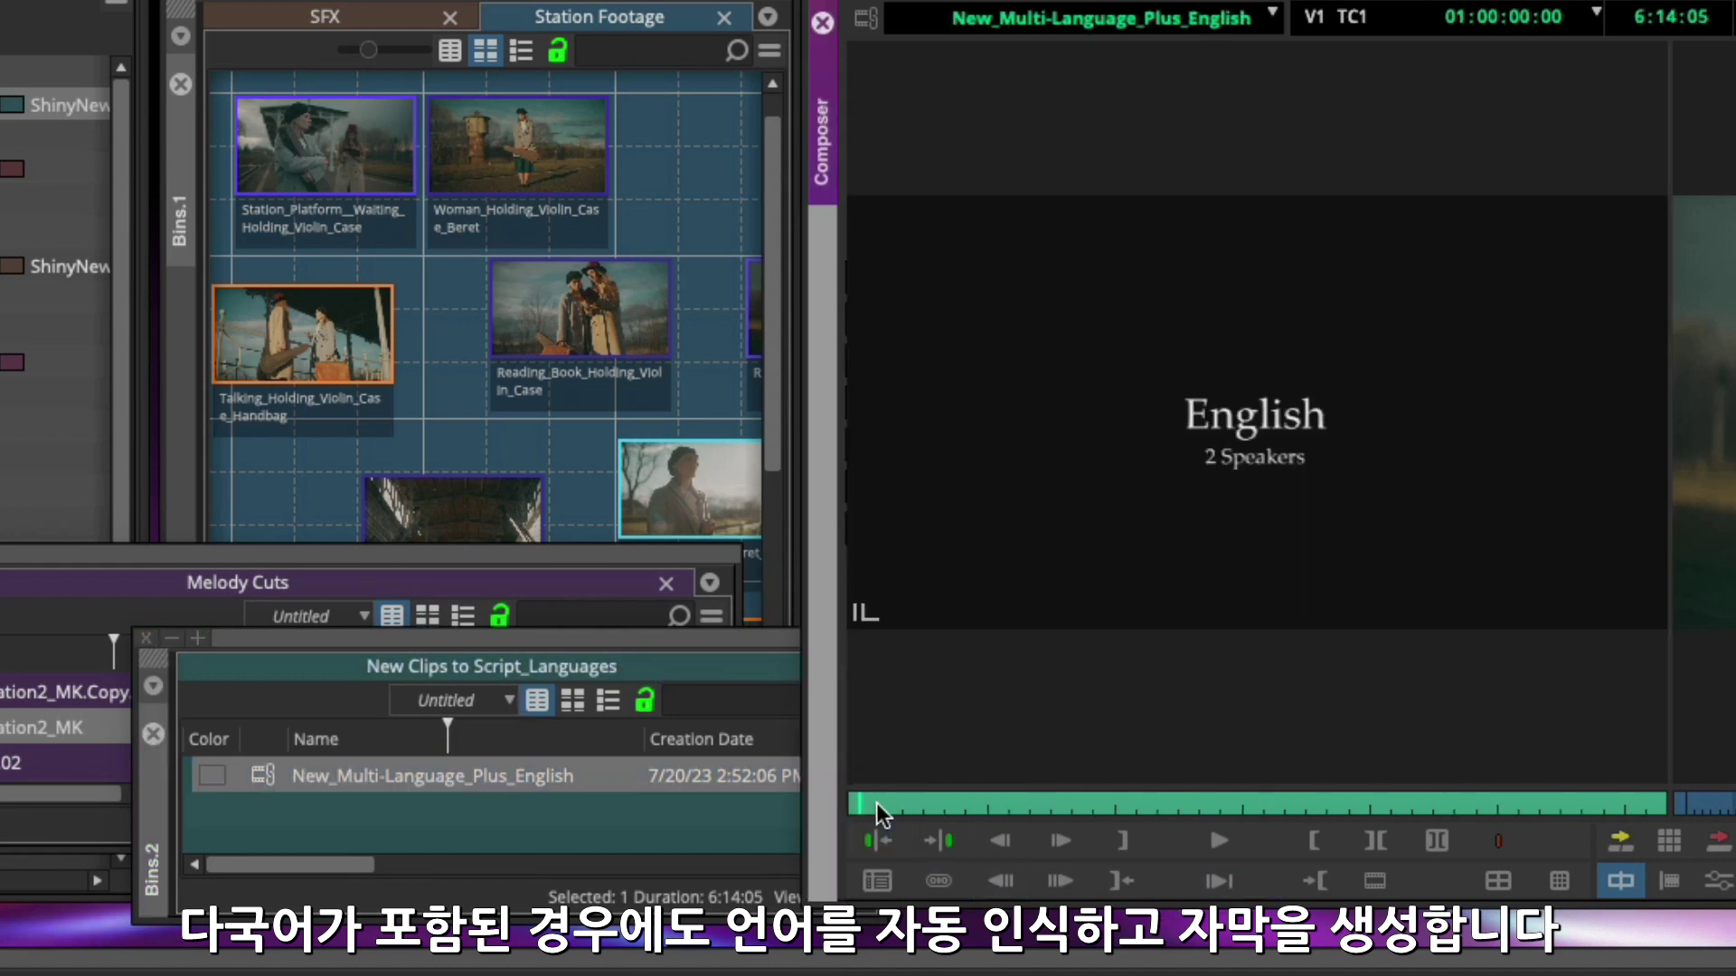
drag(875, 804, 1039, 807)
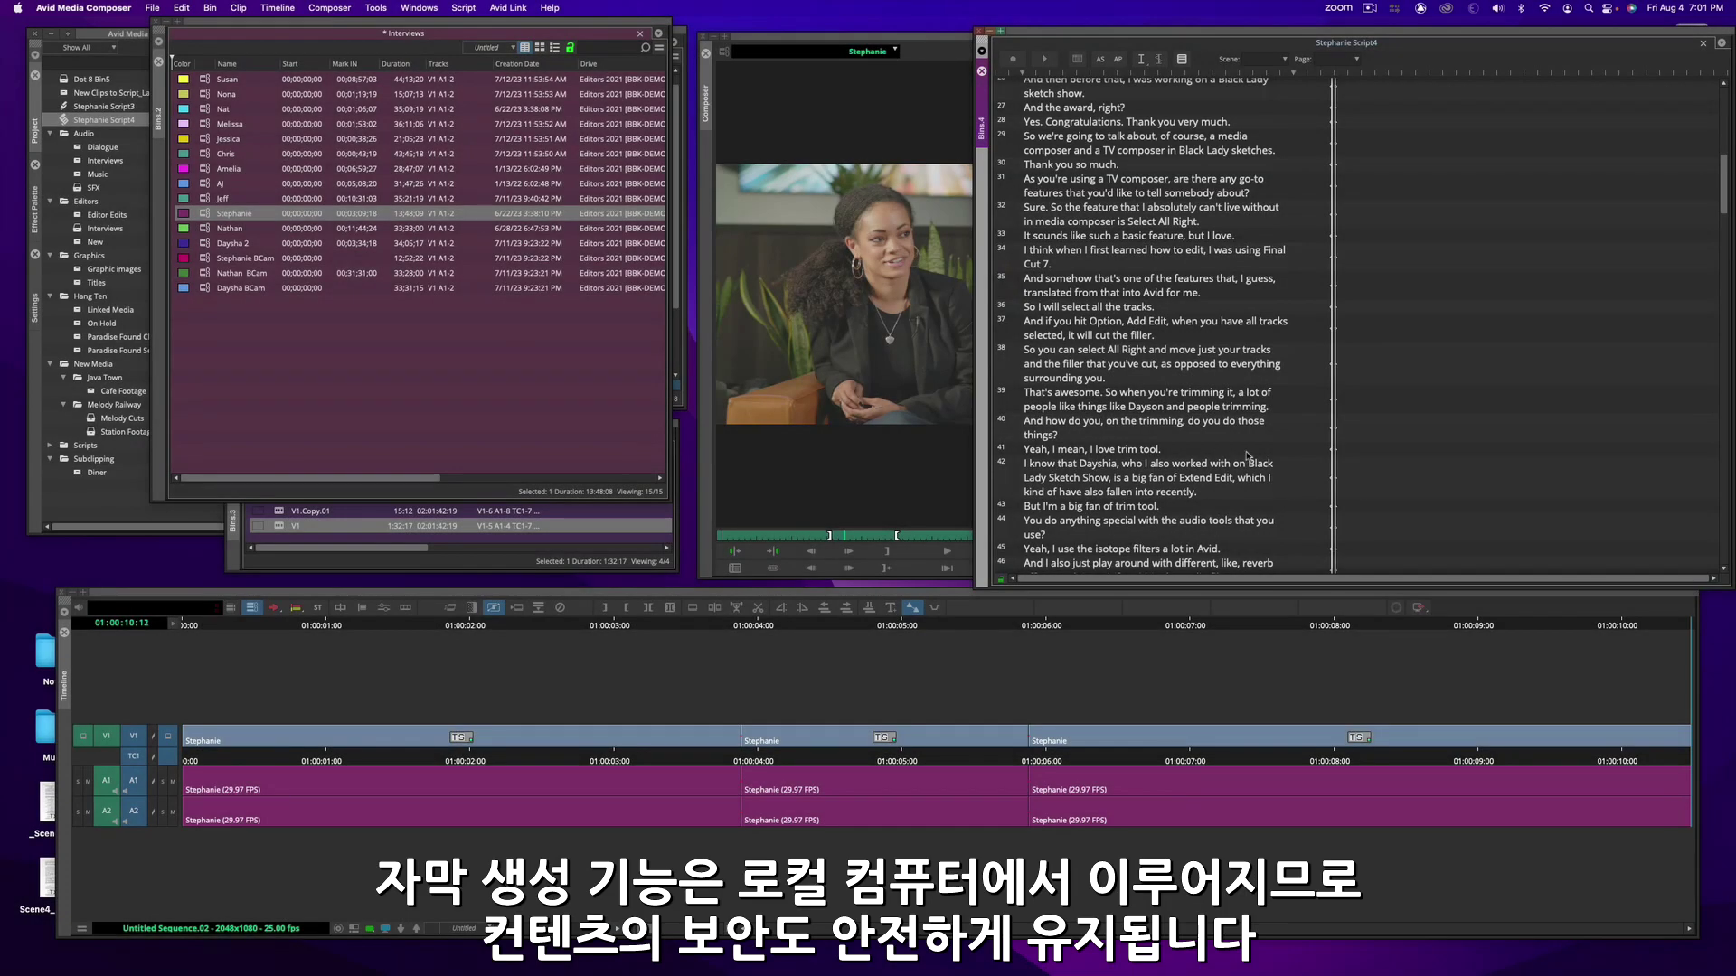
Splice script line 41 about the trim tool into the sequence and load line 50's take
click(1330, 451)
key(v)
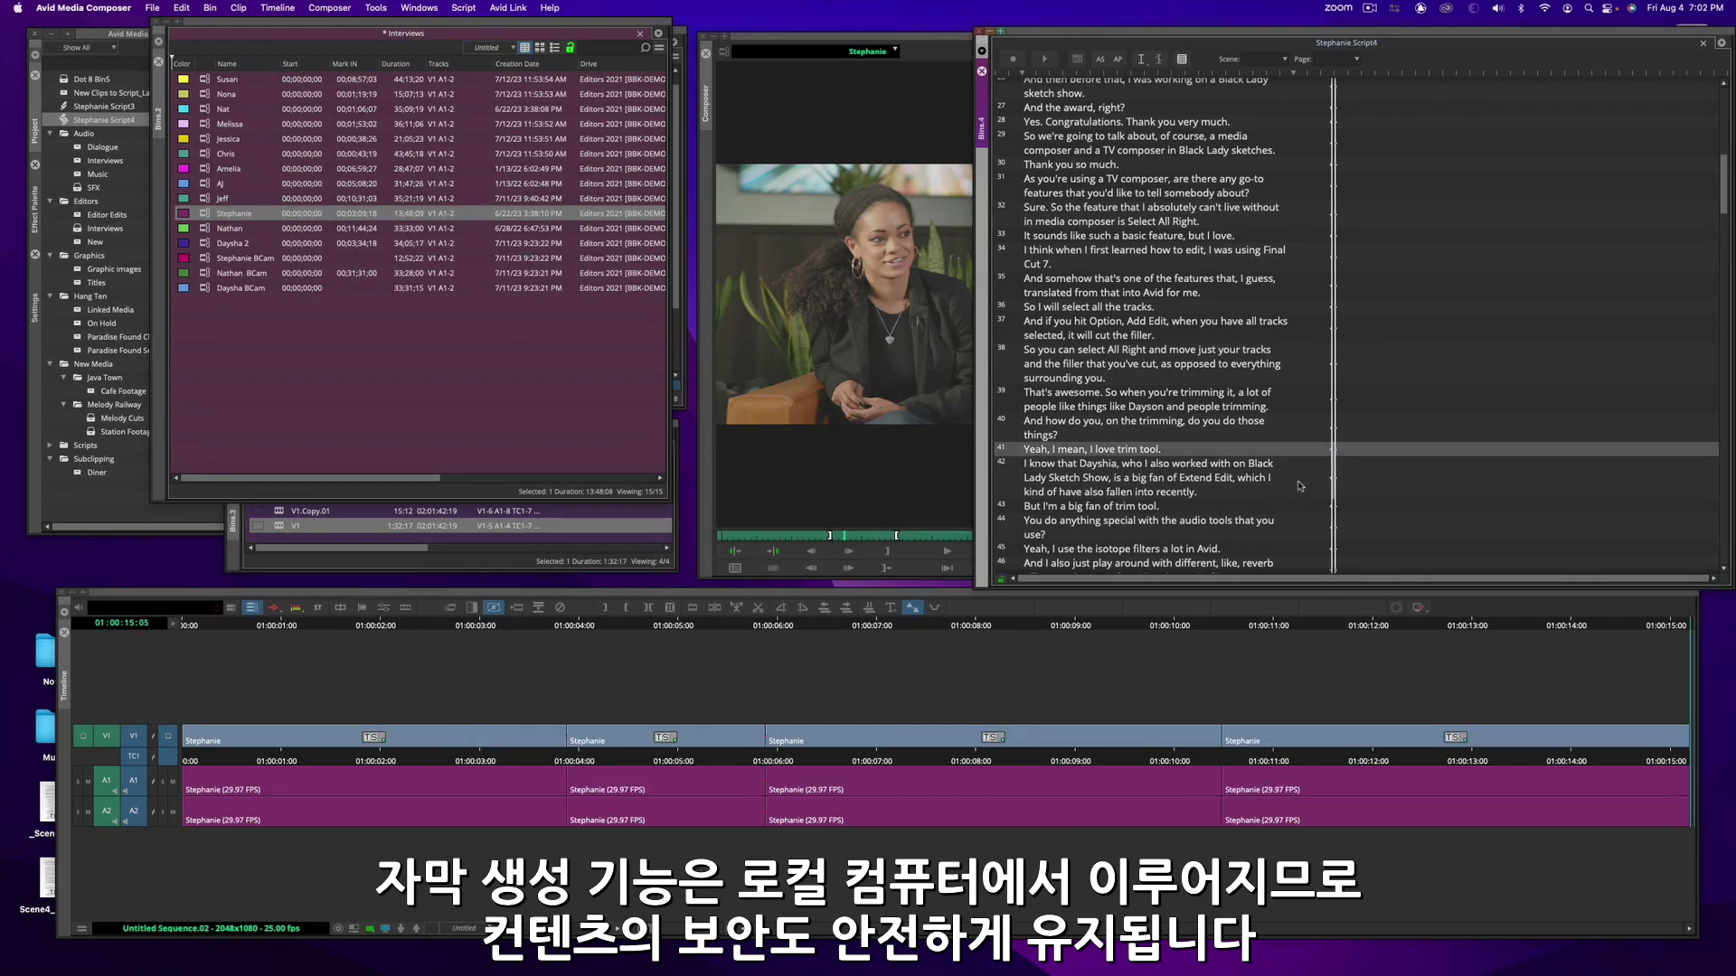
scroll(1297, 488, down, 5)
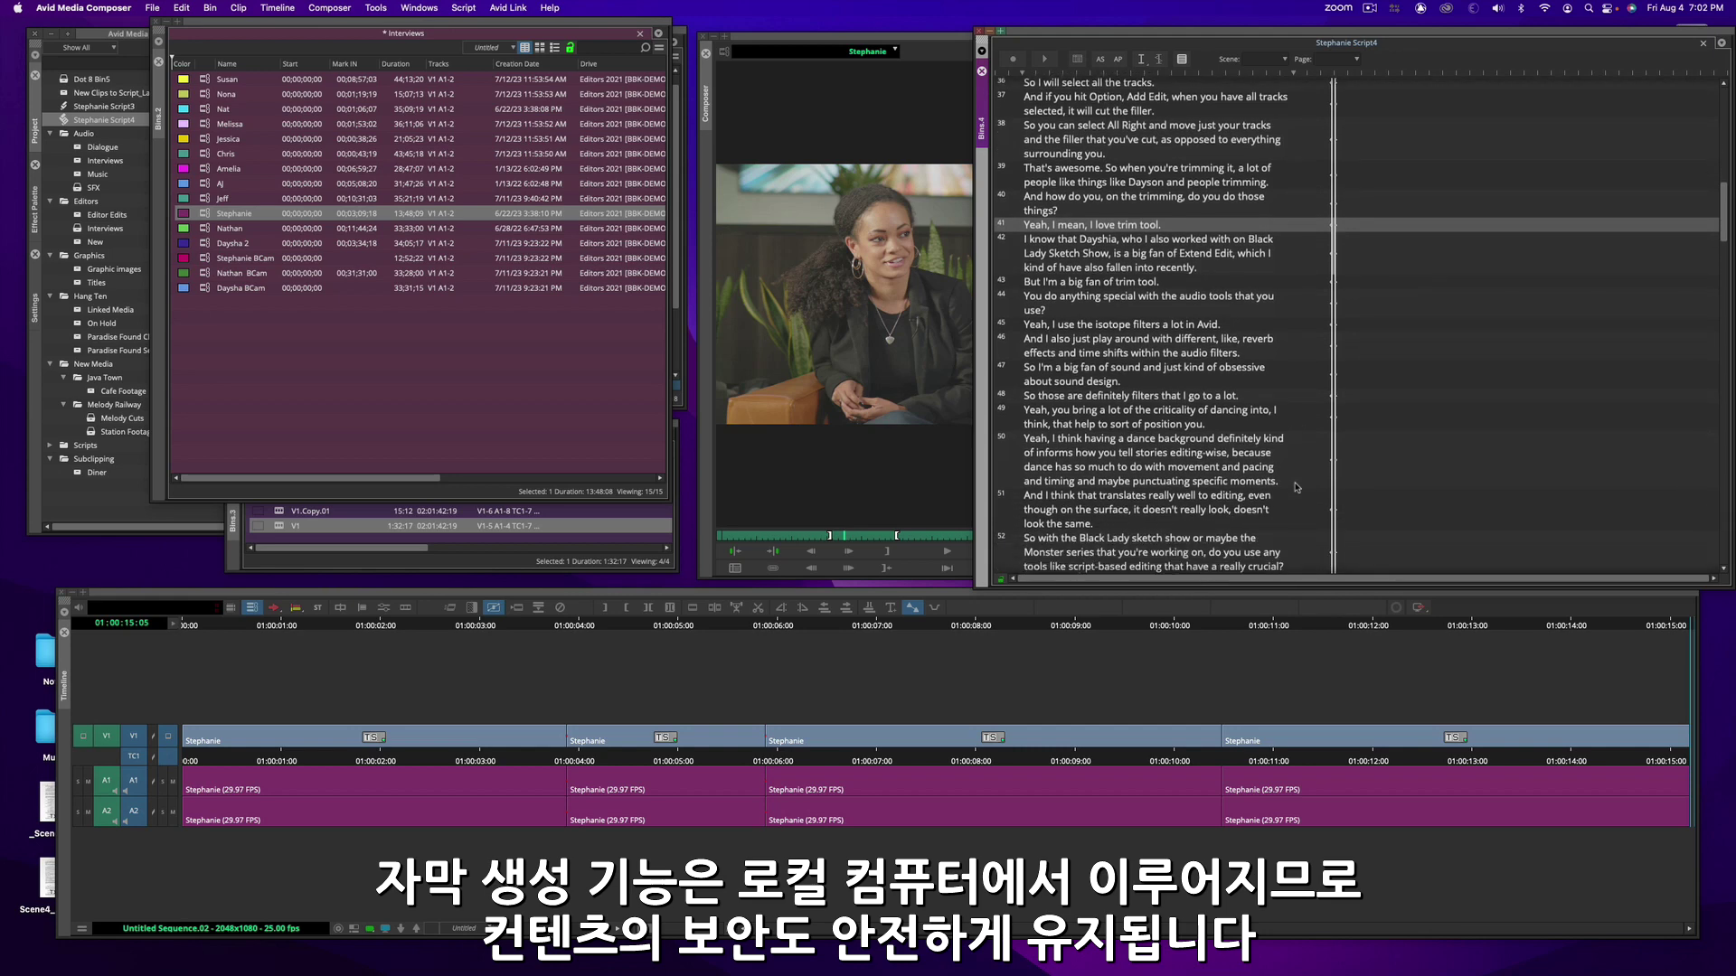
click(1293, 482)
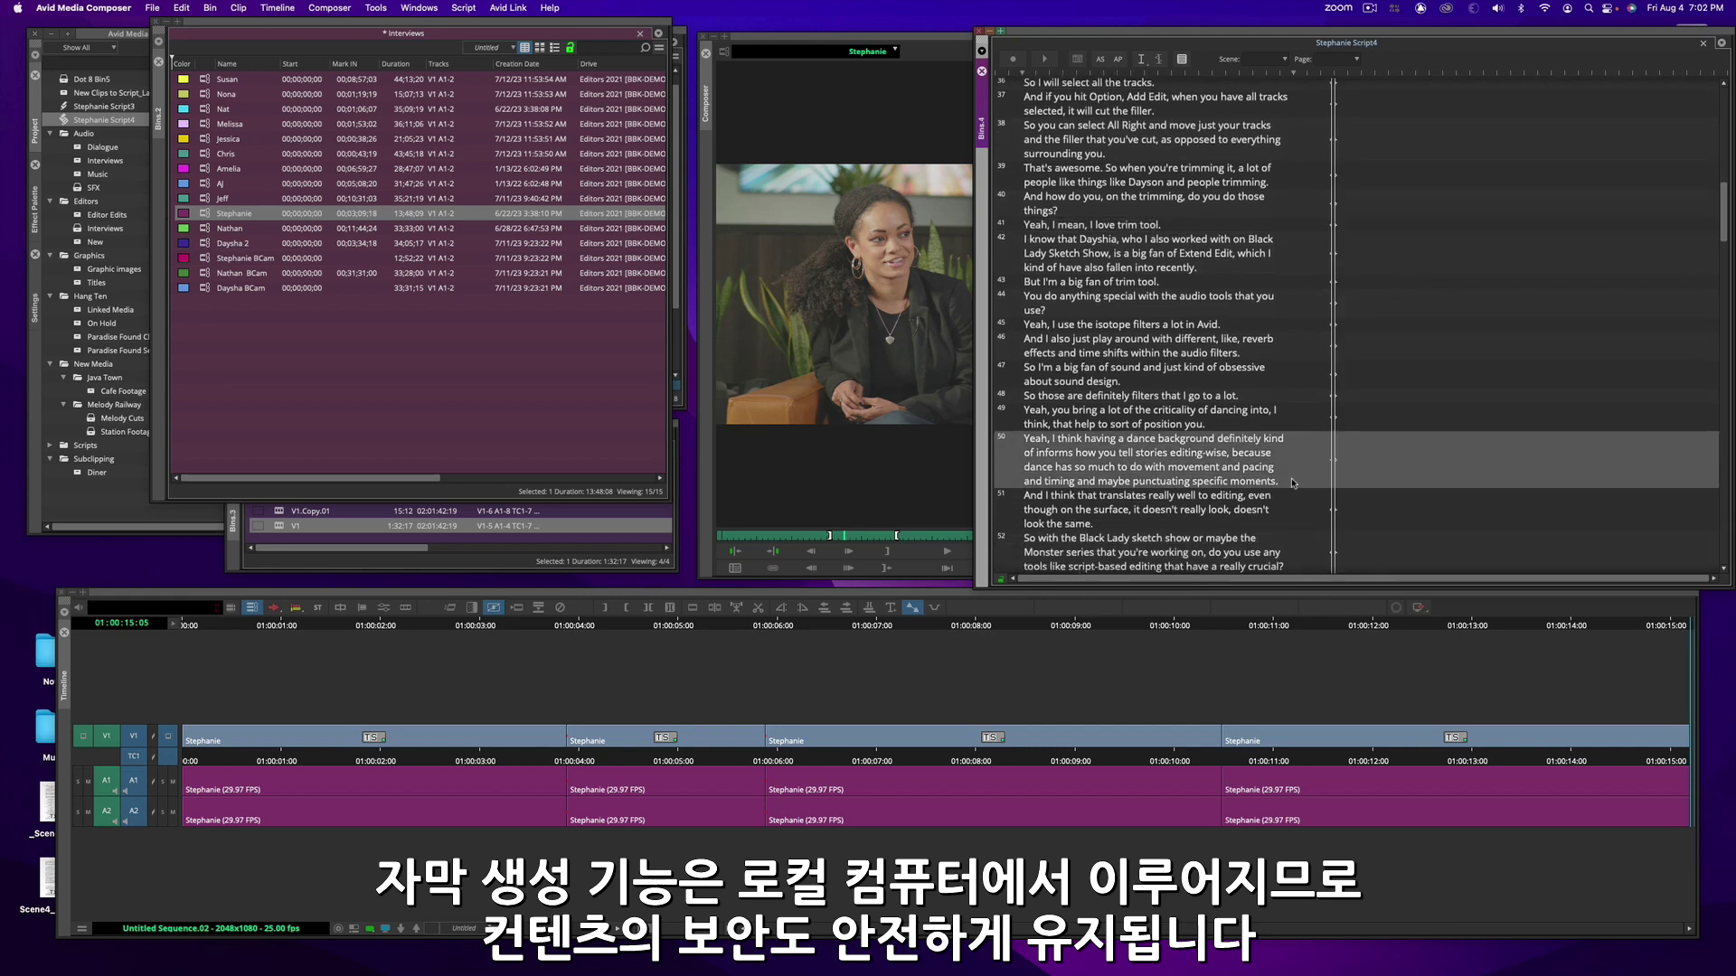
double_click(1337, 465)
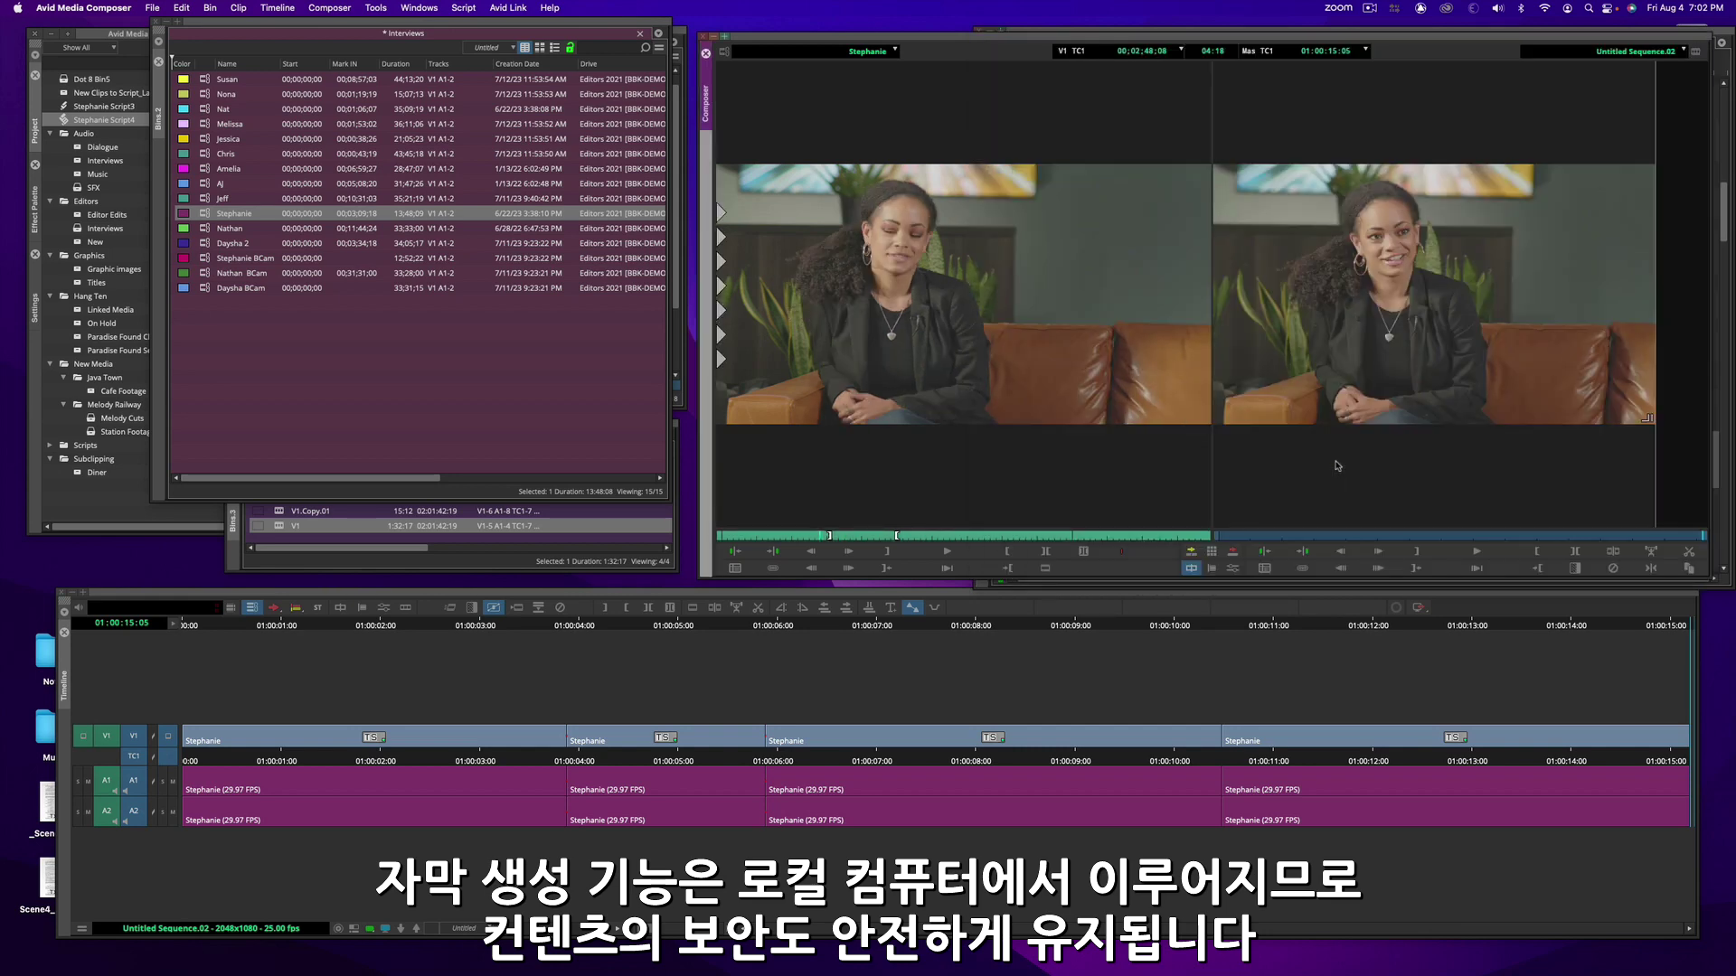
click(1238, 587)
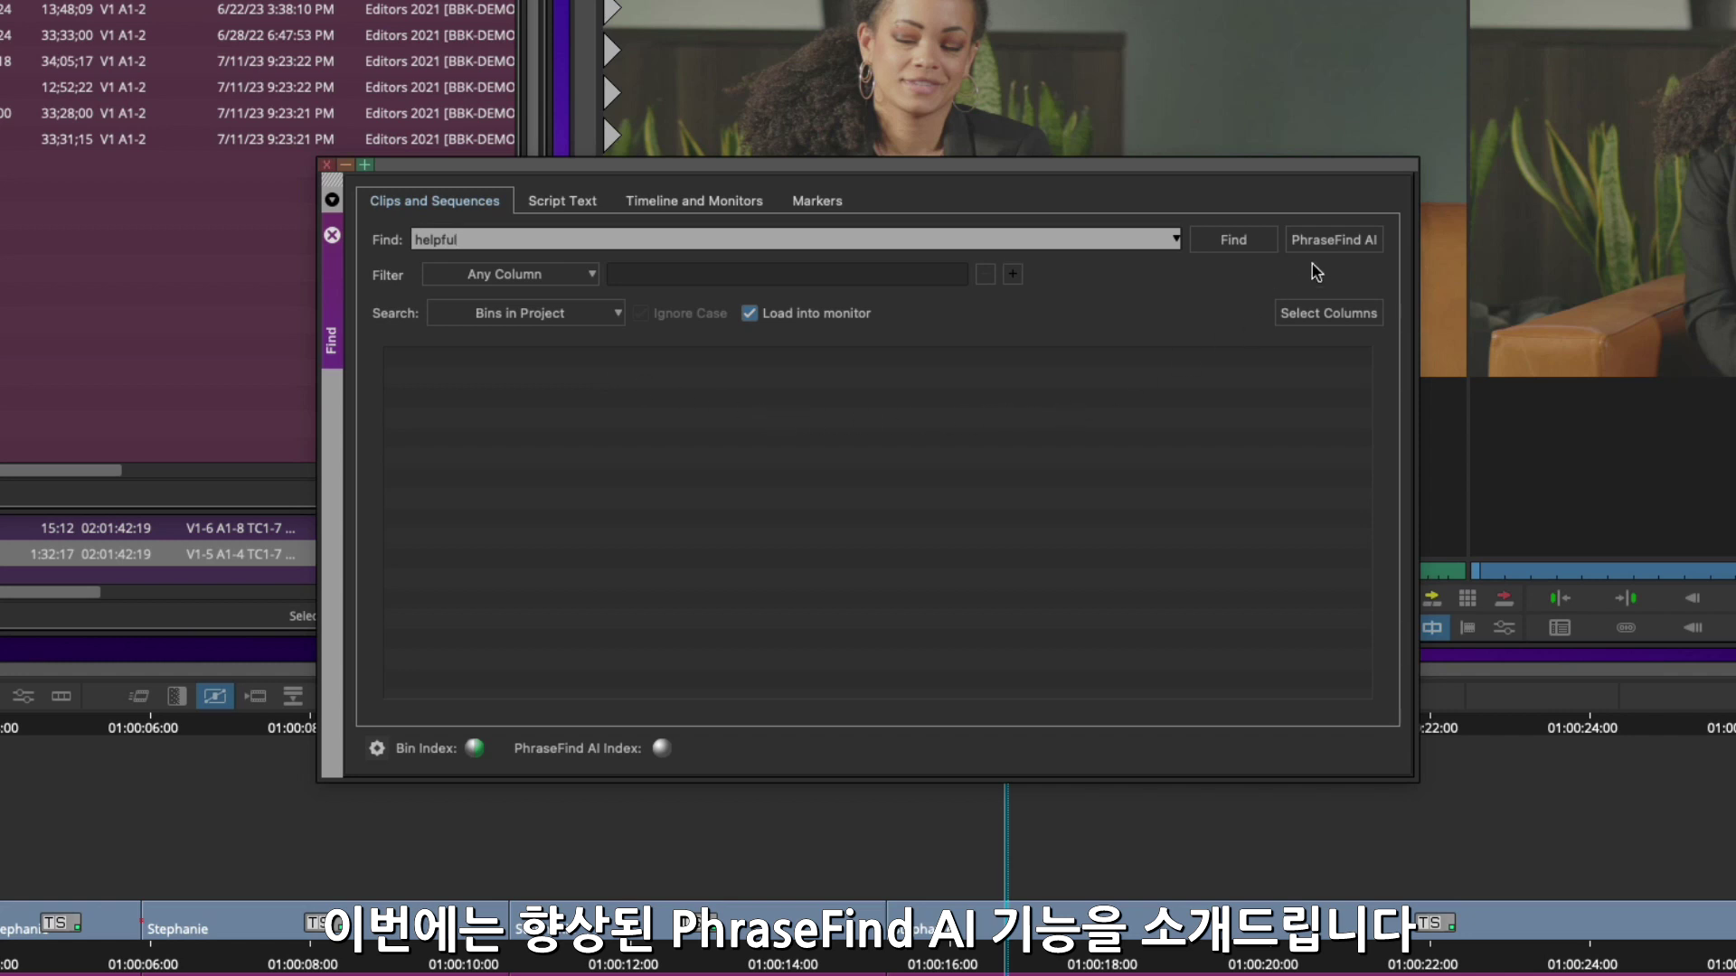
Run PhraseFind AI for 'helpful', show full transcription sentences, and load a matching interview clip
click(1329, 242)
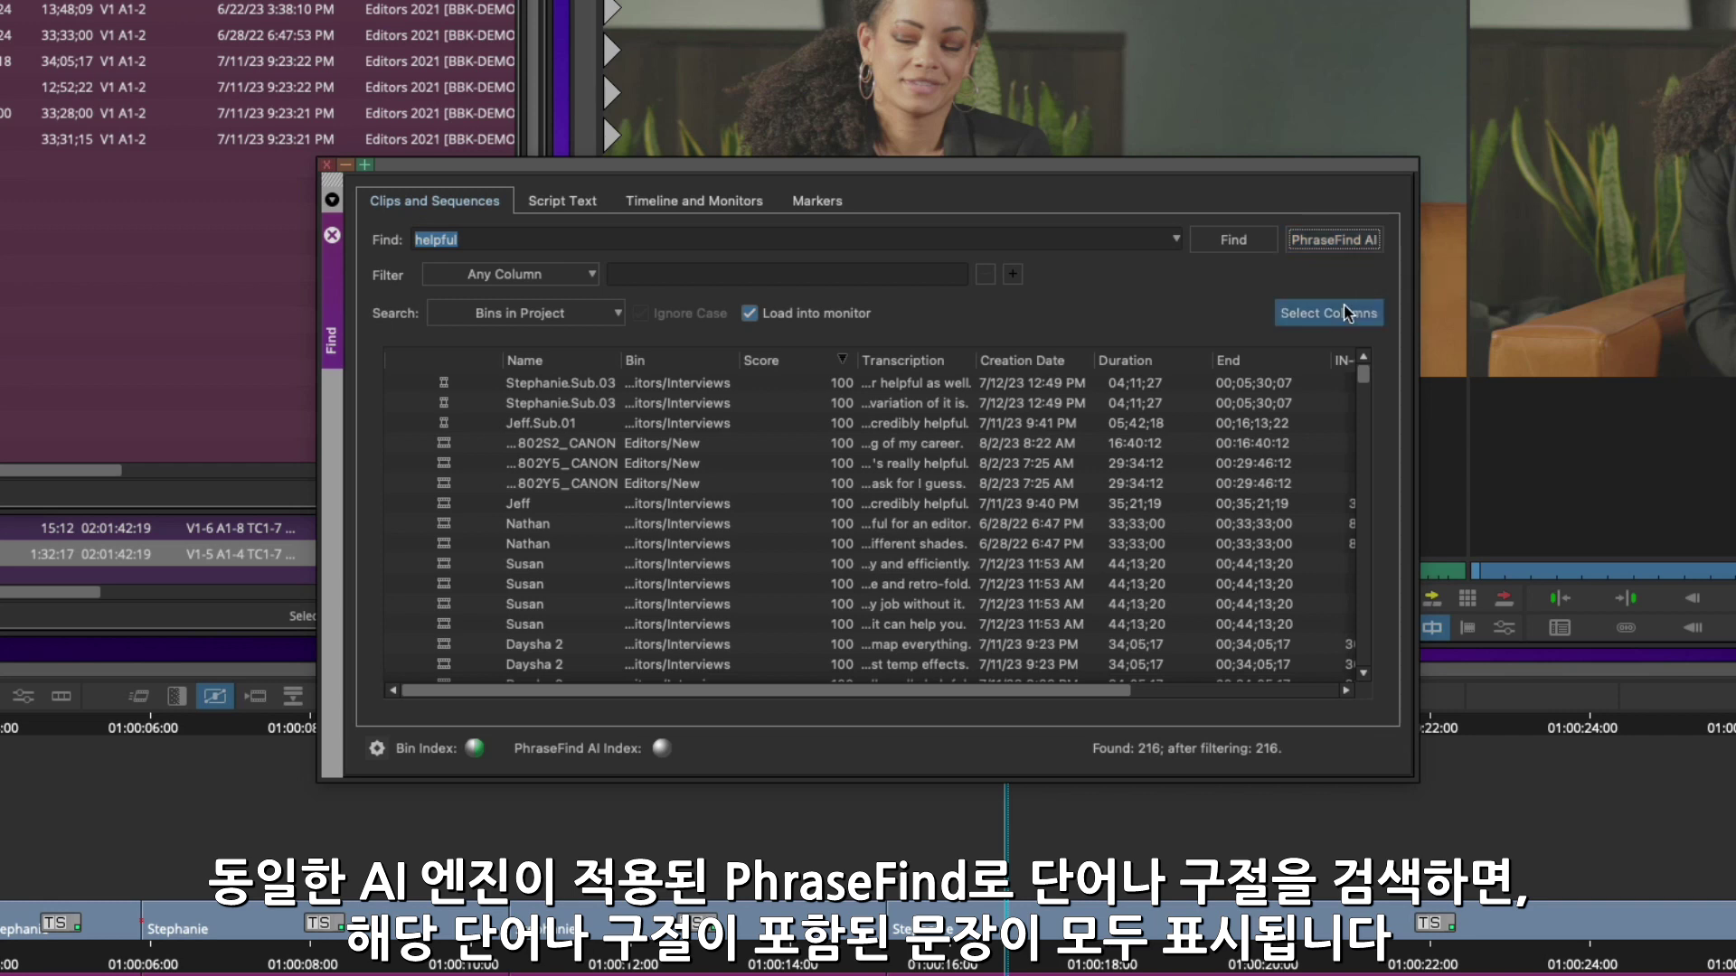
drag(1416, 362, 1614, 363)
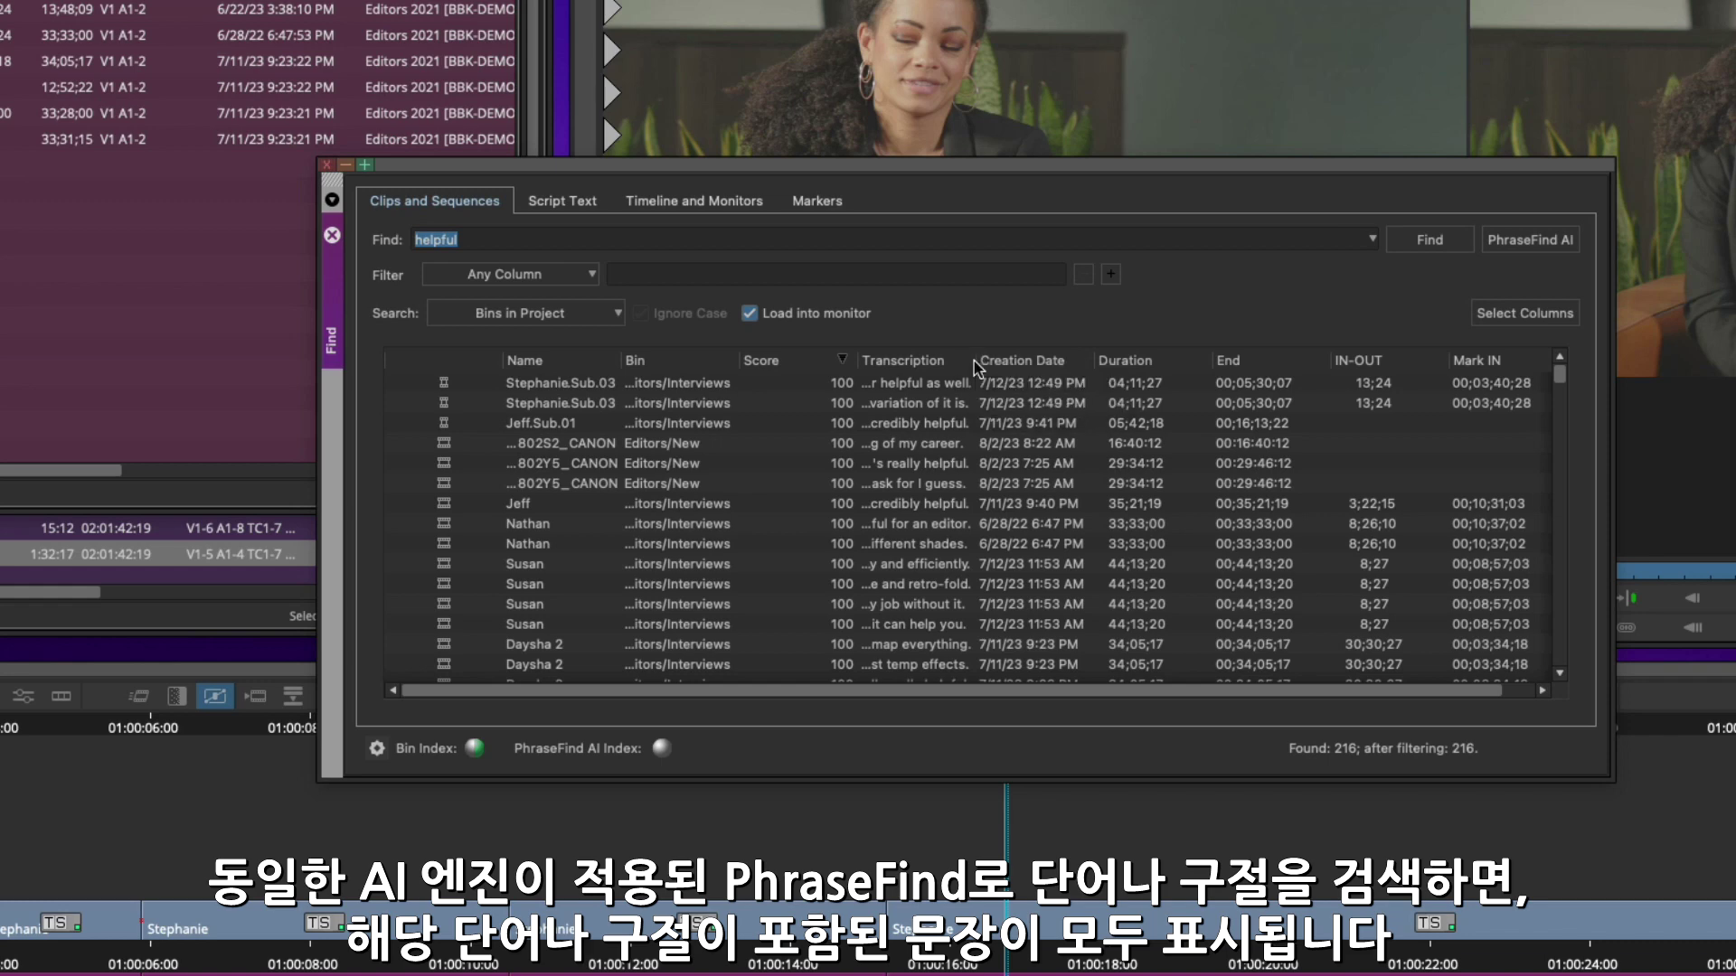
double_click(975, 362)
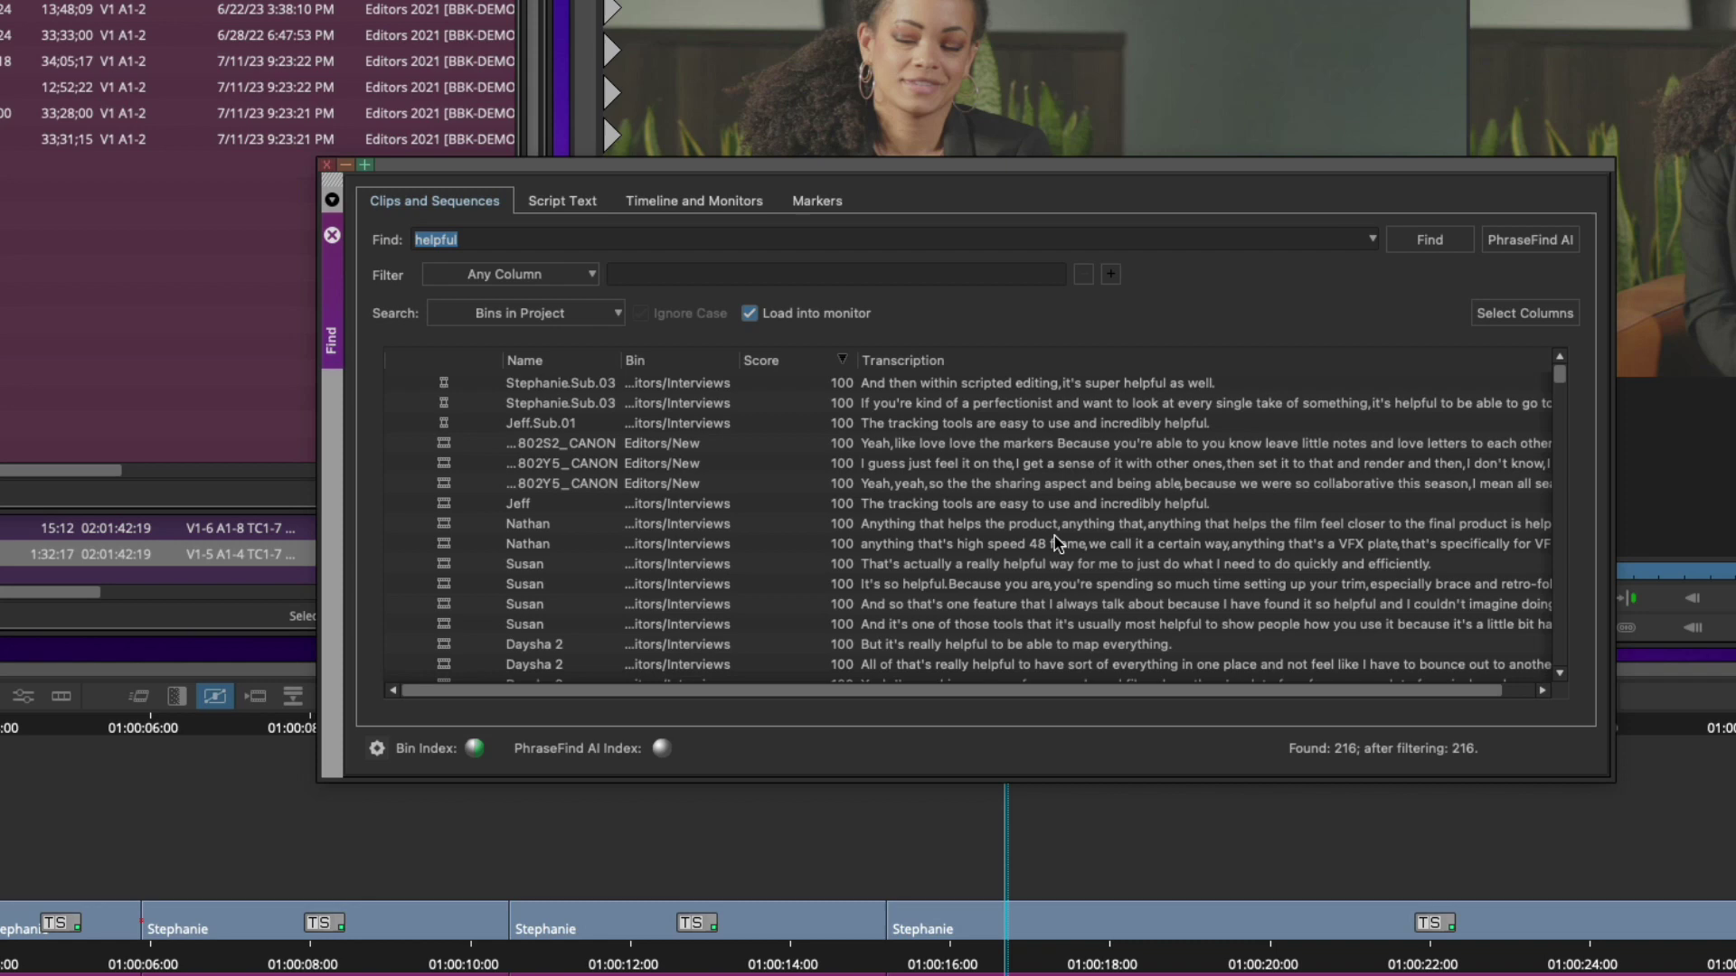
click(1017, 509)
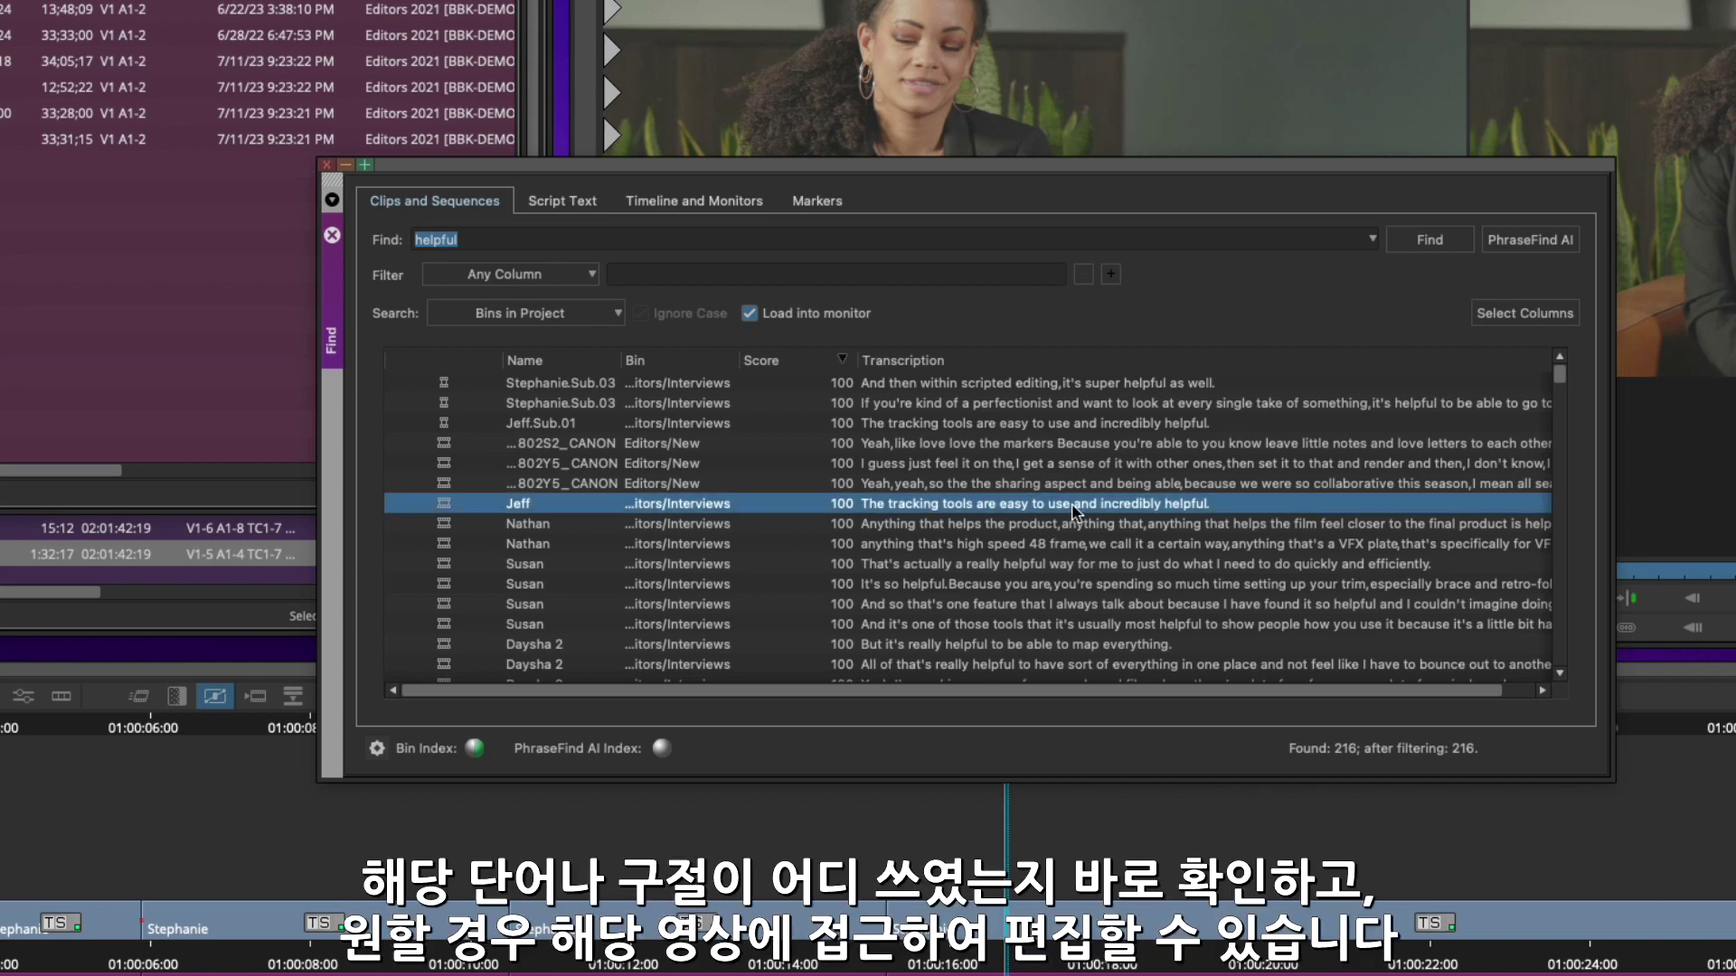
double_click(847, 513)
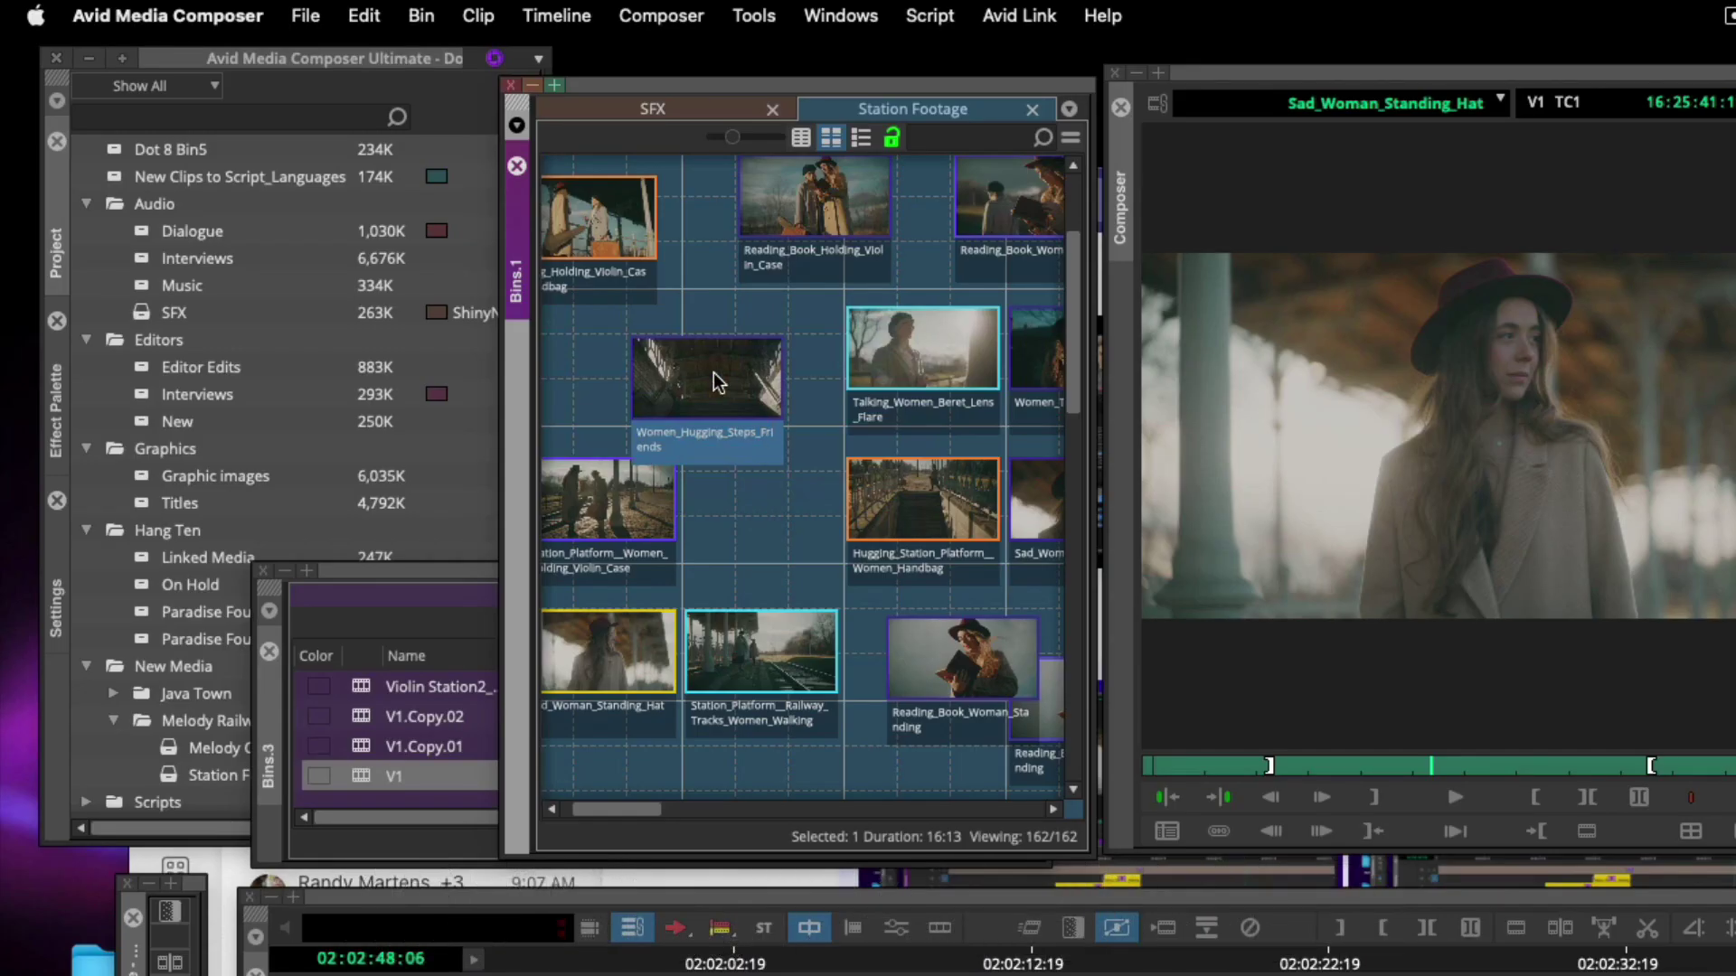
Open Women_Hugging_Steps_Friends and Reading_Book_Woman_Standing in pop-up monitors, then list and select all 18 clips
double_click(718, 382)
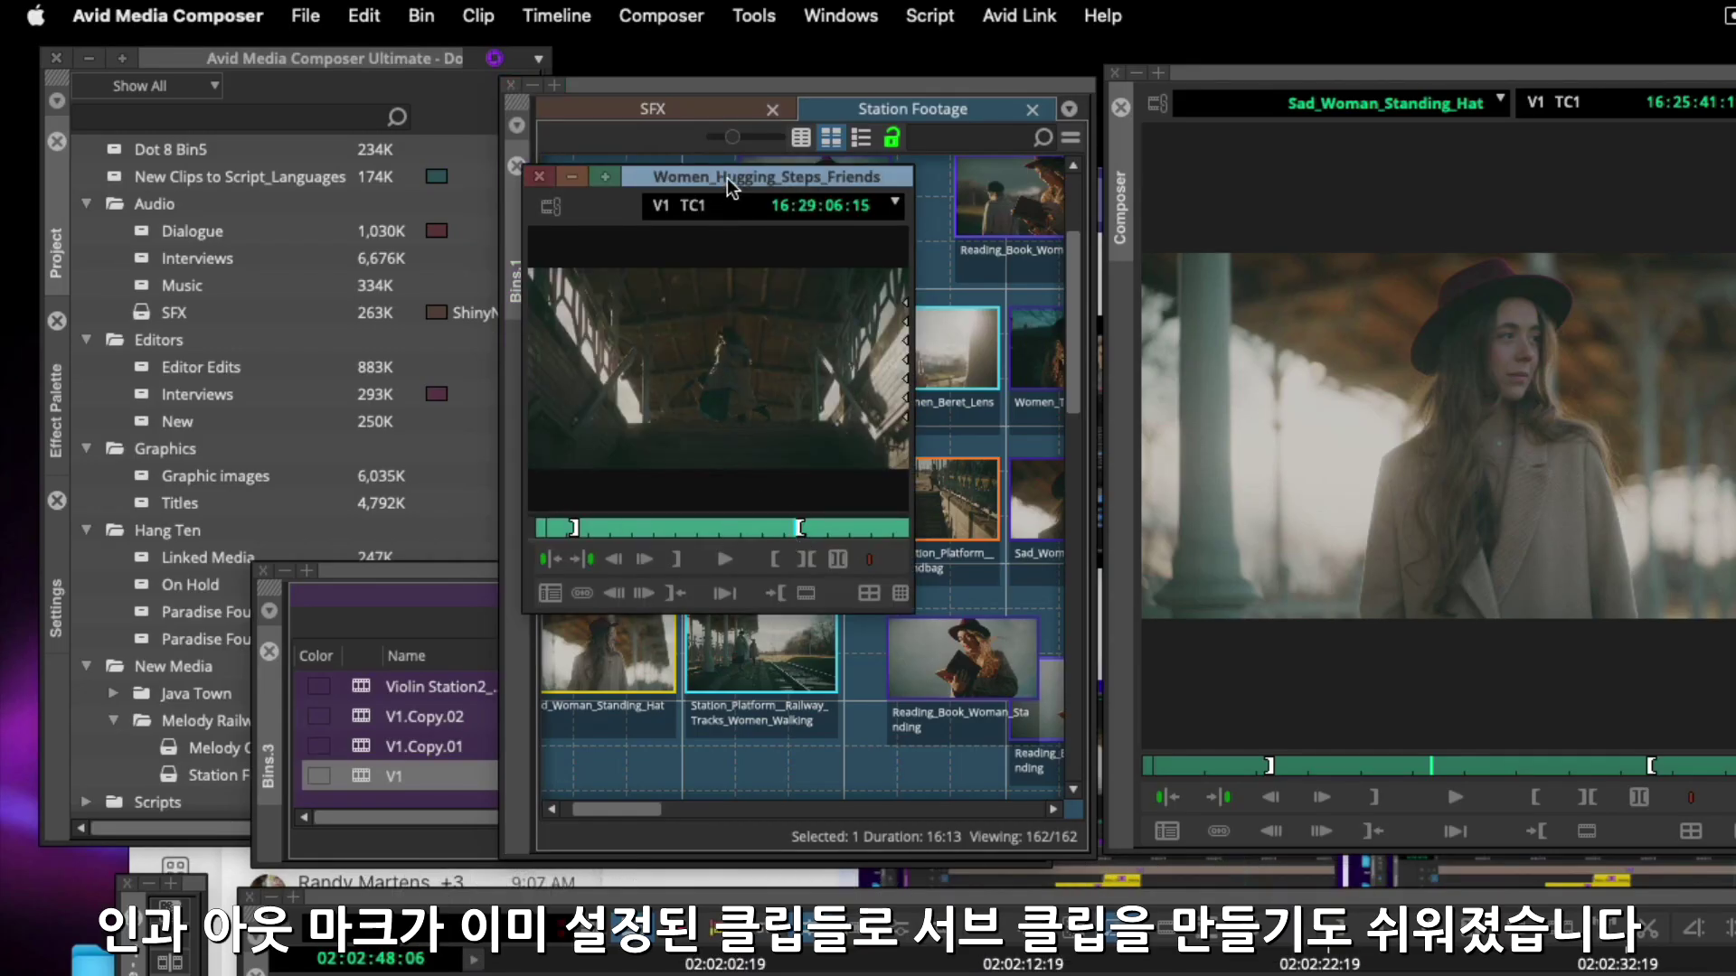
drag(730, 183, 386, 240)
click(985, 647)
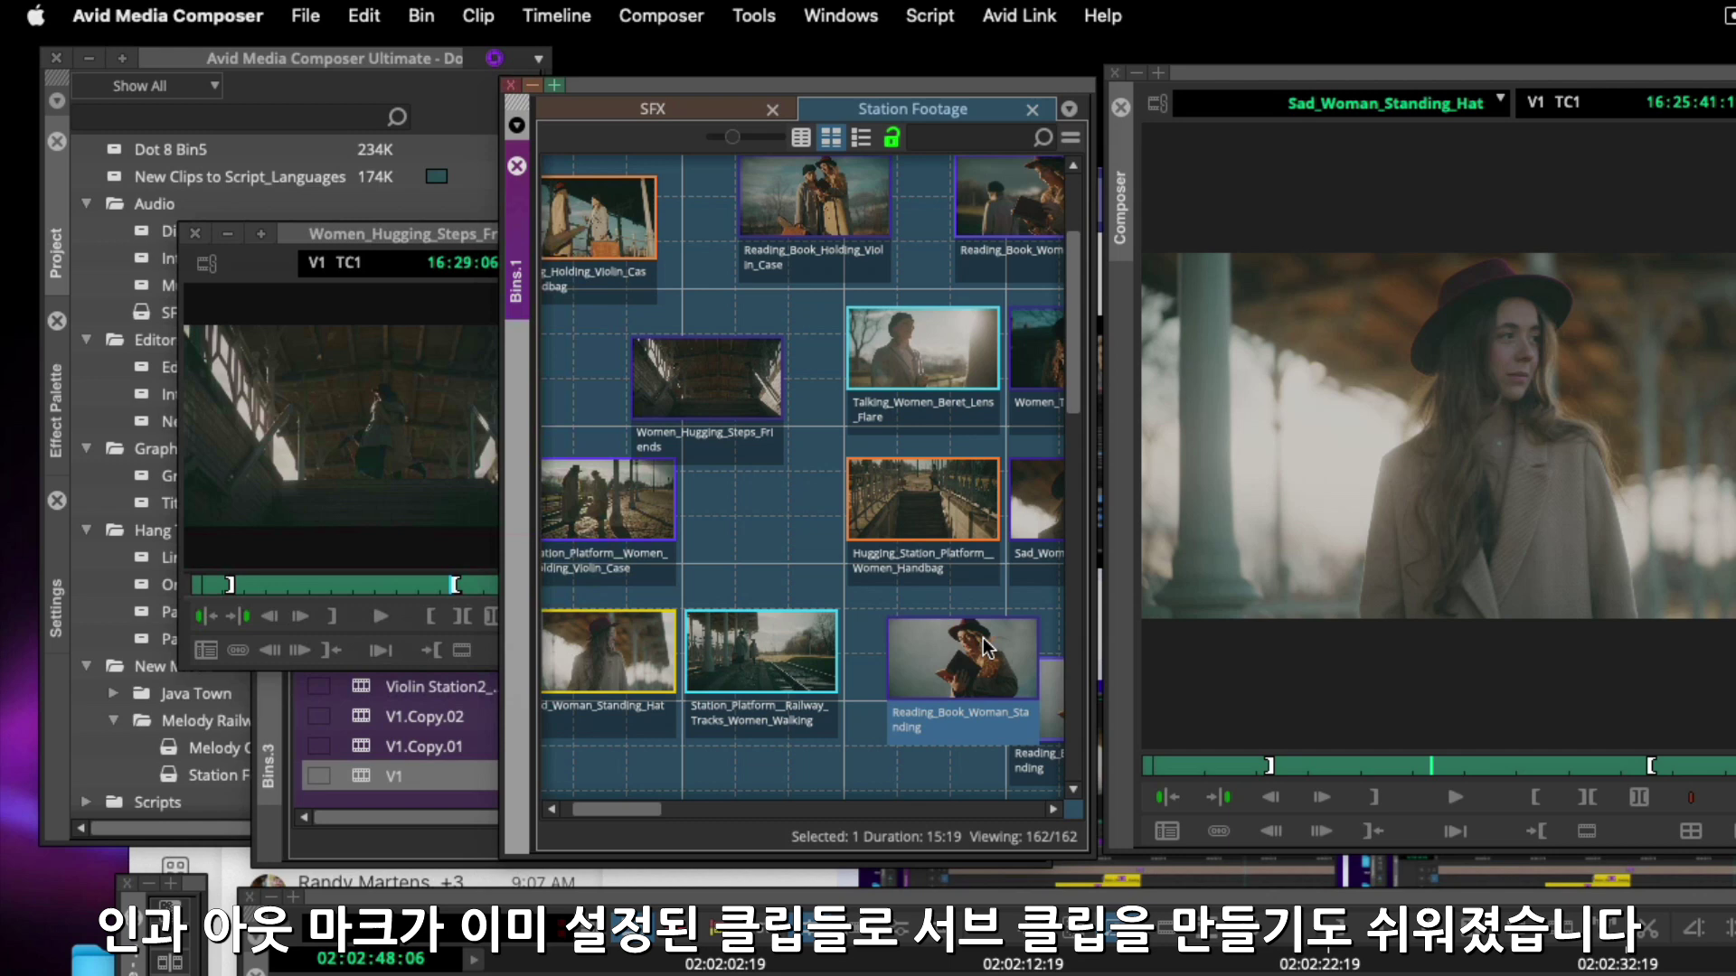
double_click(986, 646)
drag(1064, 353, 613, 545)
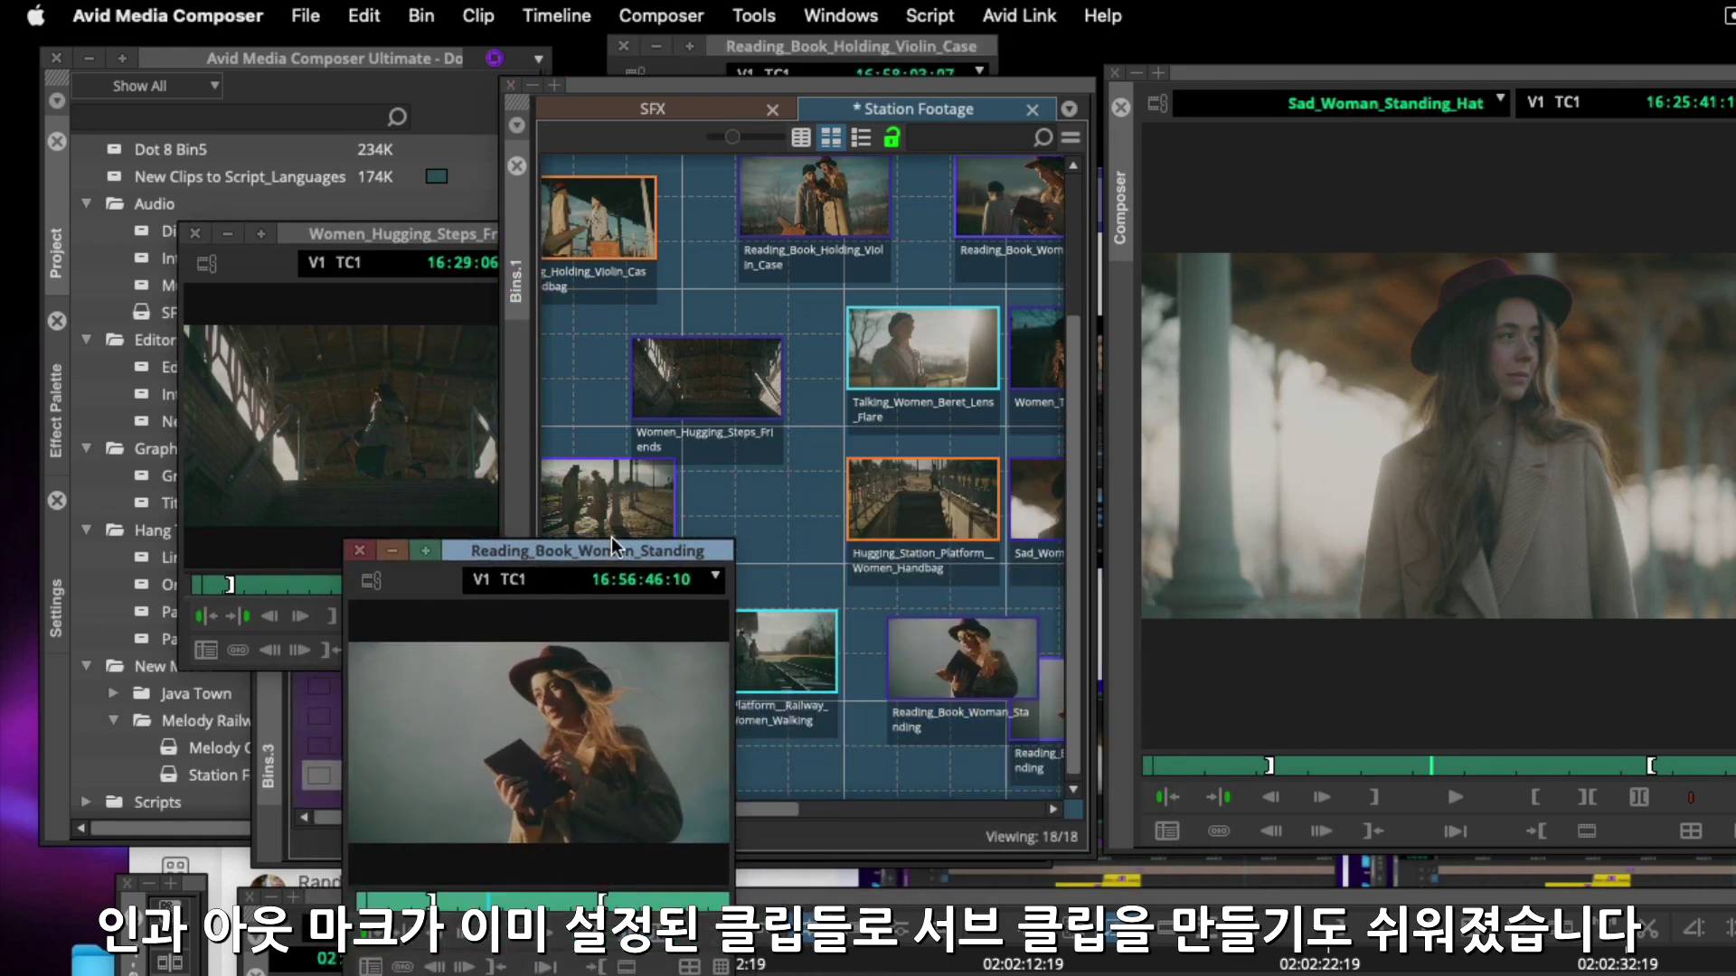
click(801, 138)
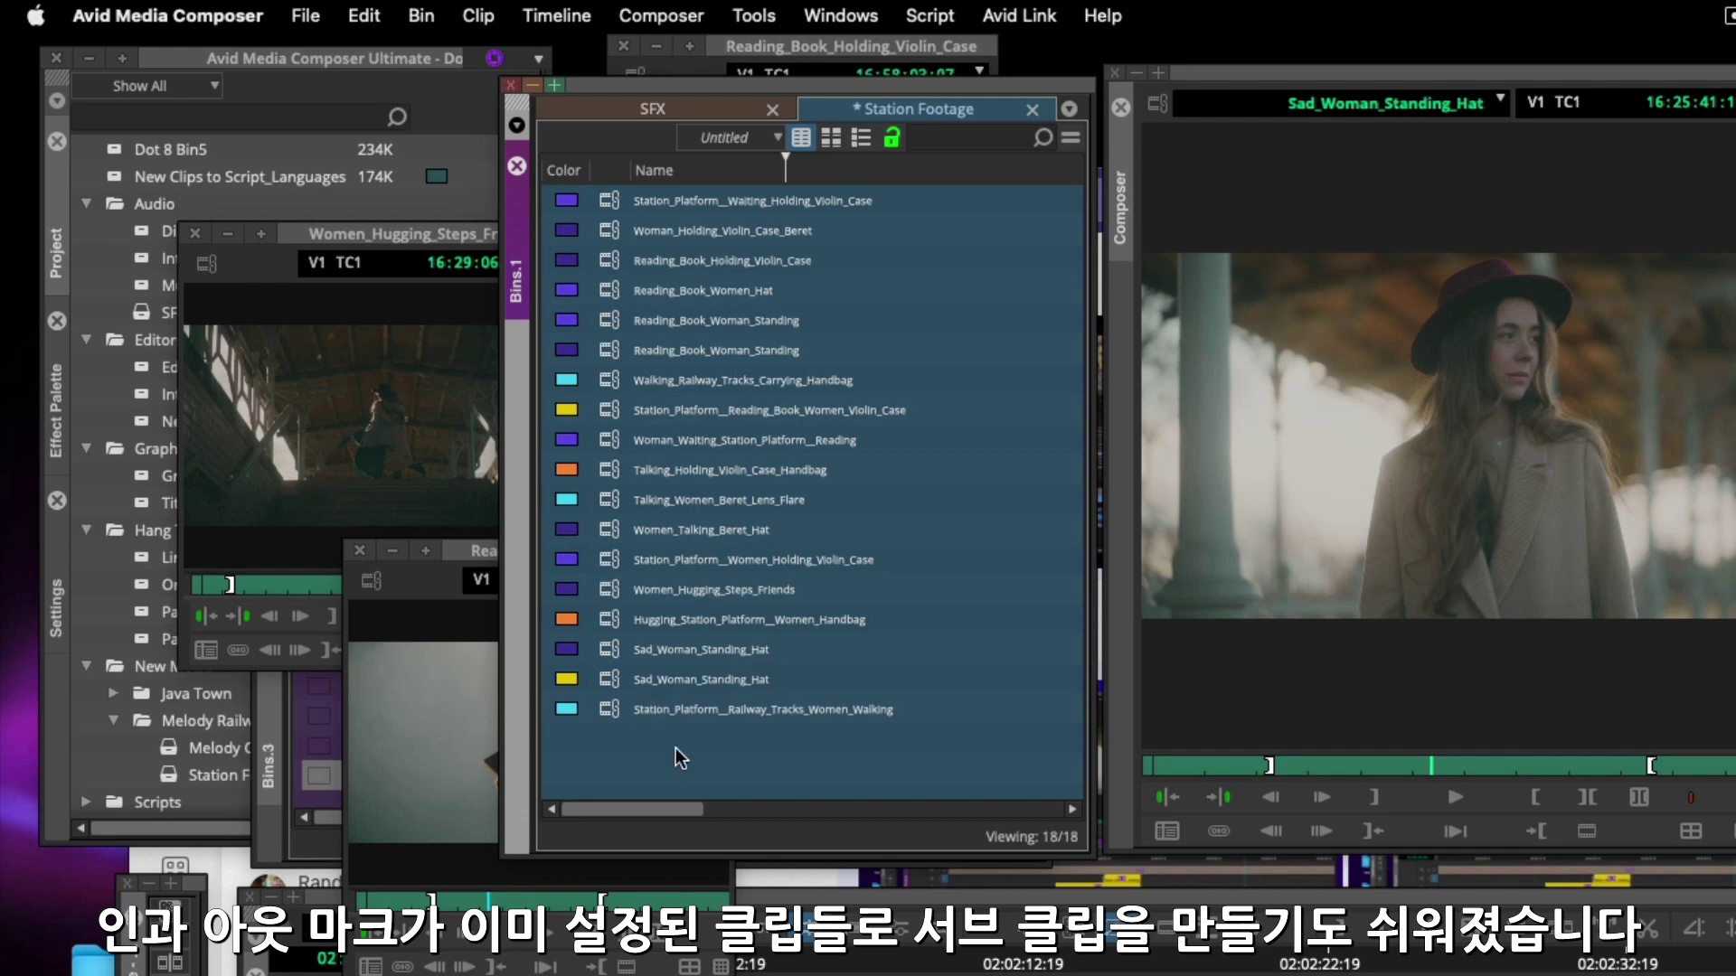
drag(633, 743, 580, 197)
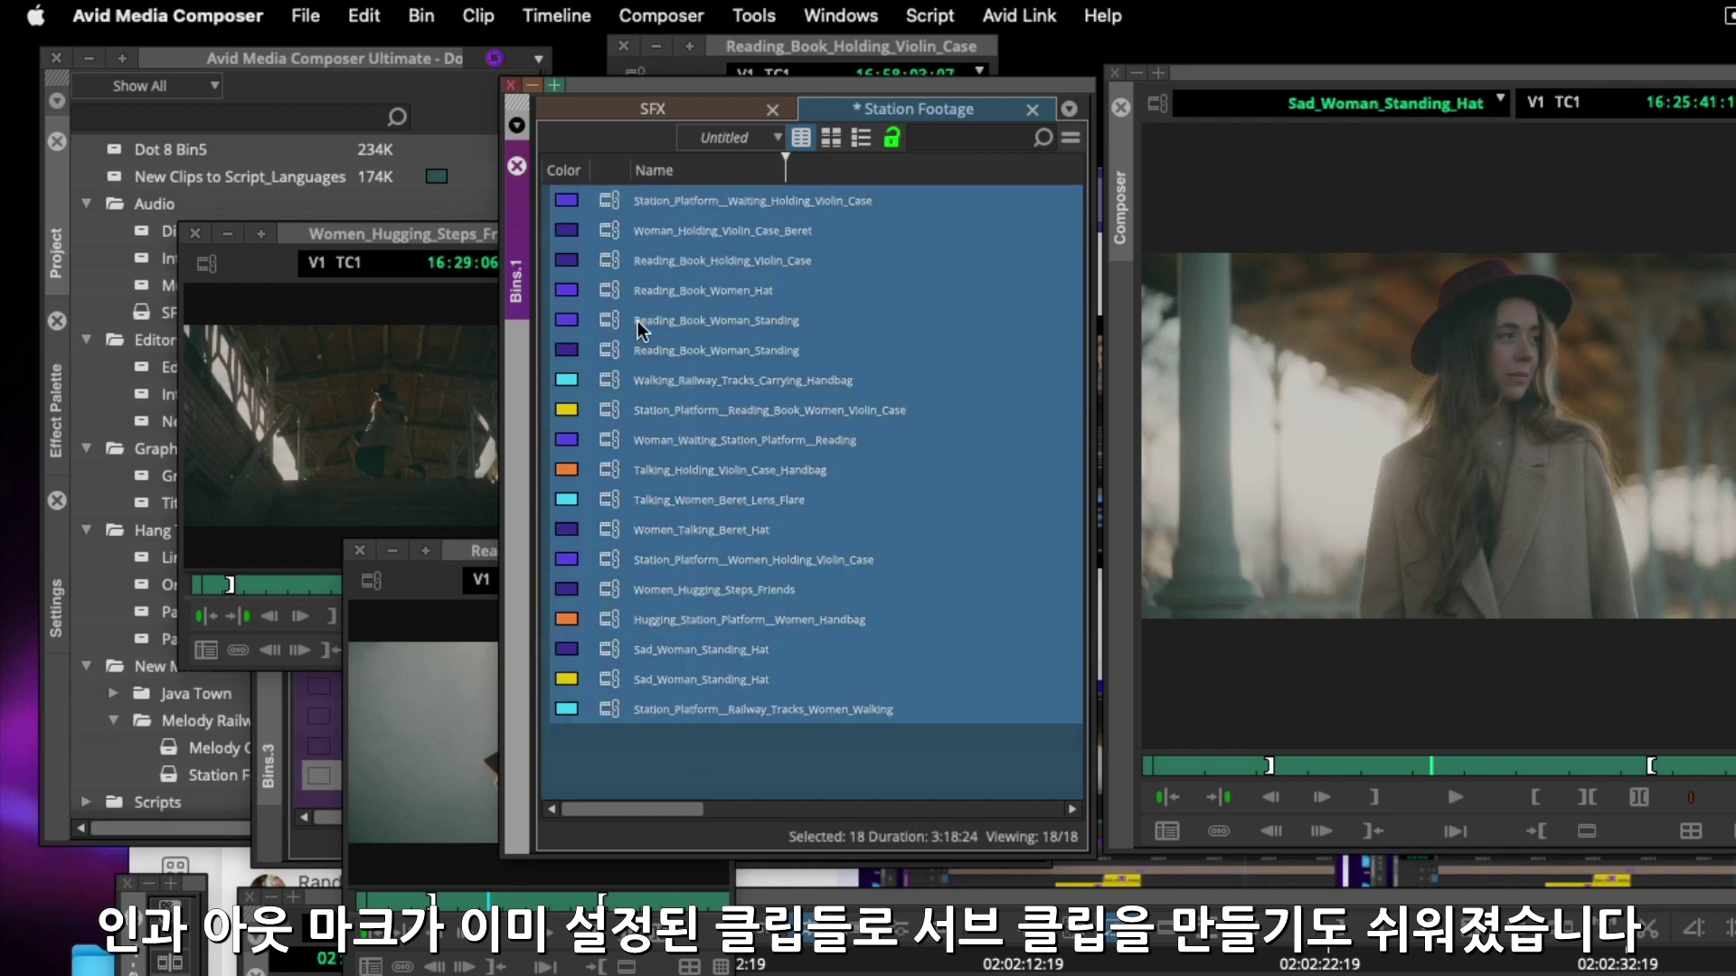
Batch-create subclips from the 18 selected clips, then check the Shift+B shortcut in Keyboard settings
right_click(624, 263)
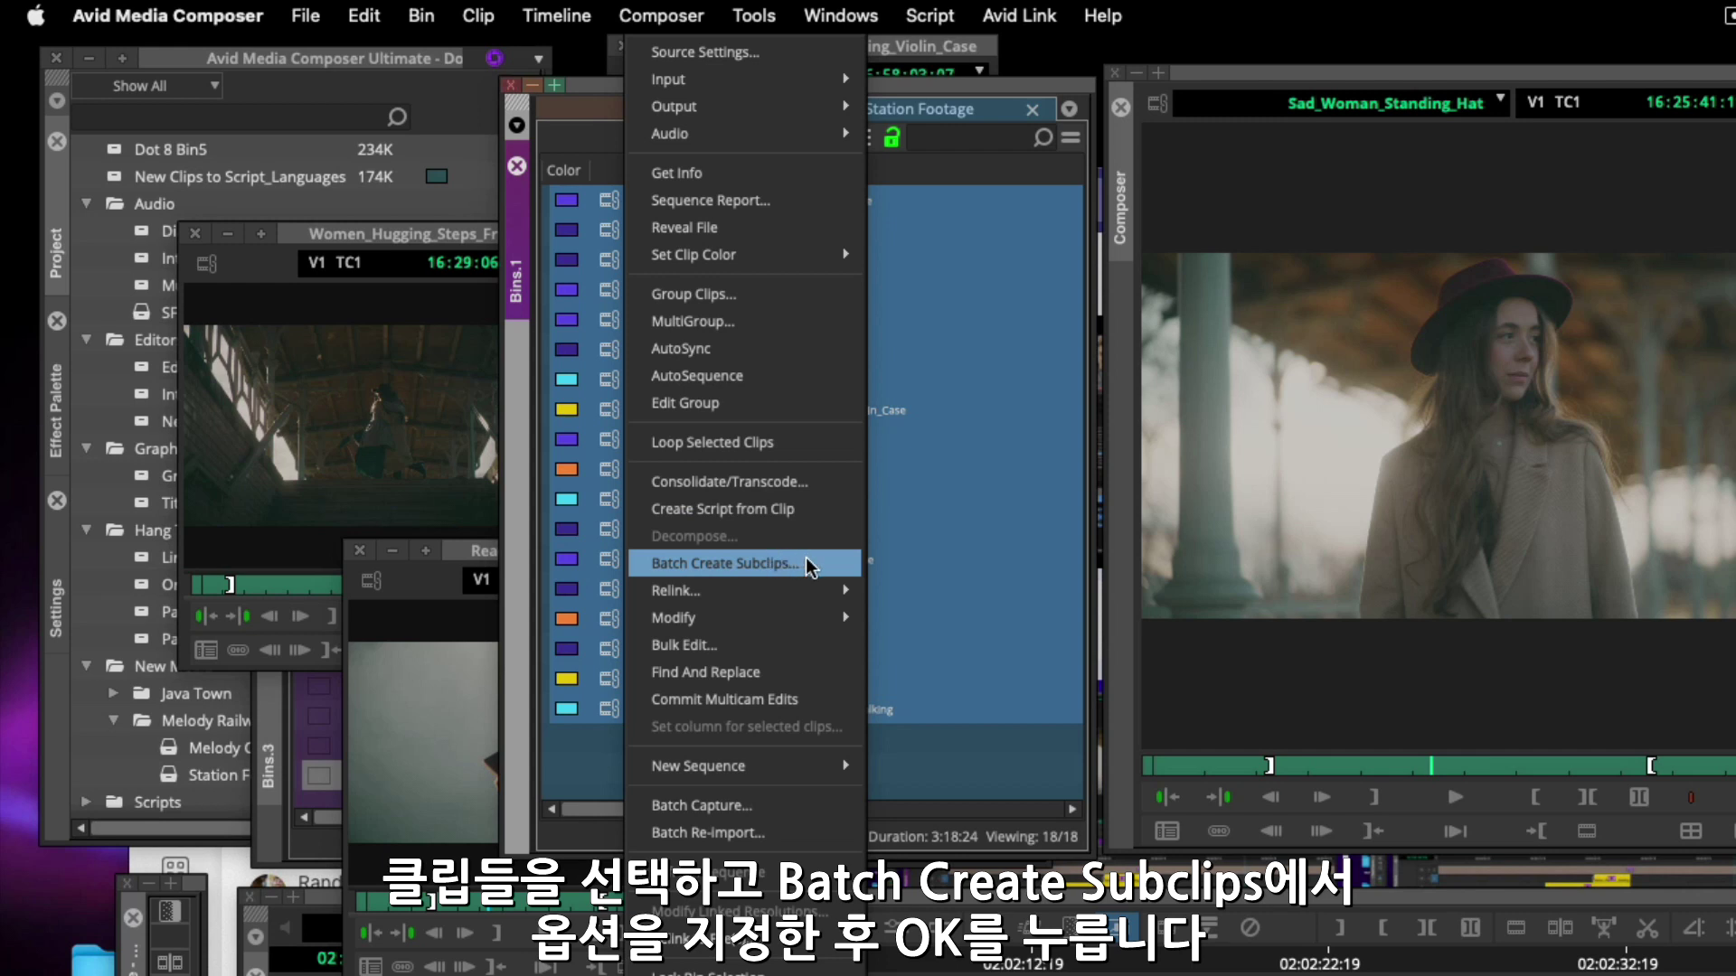
click(750, 563)
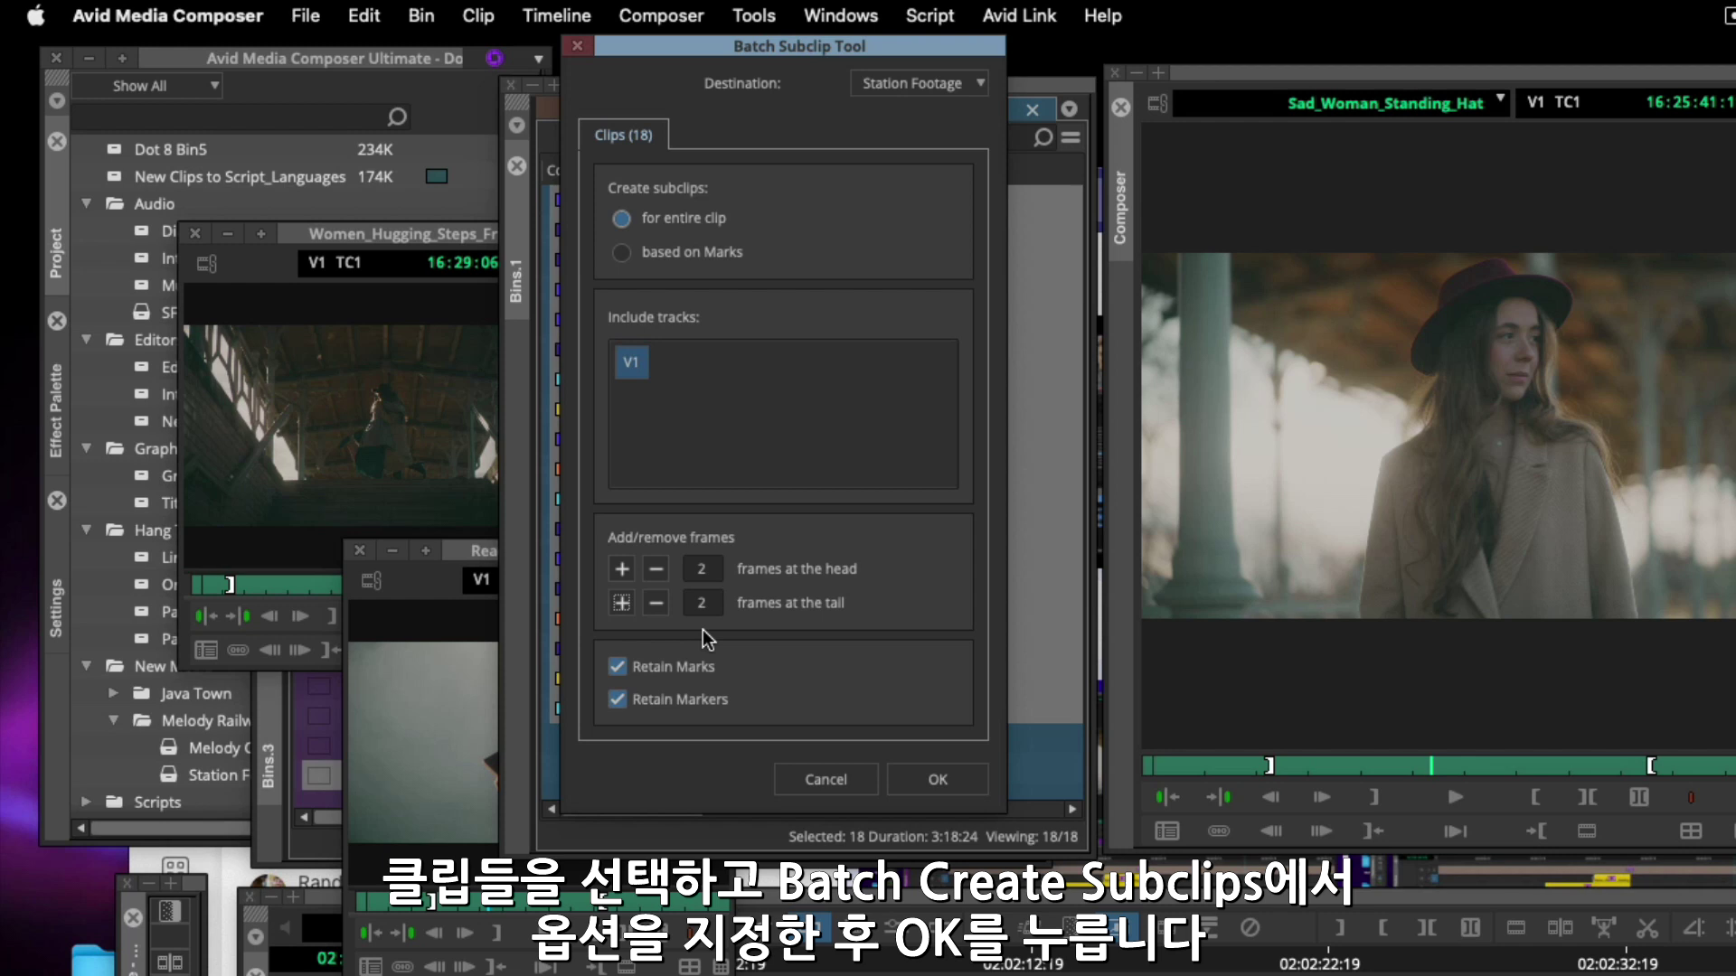
click(932, 770)
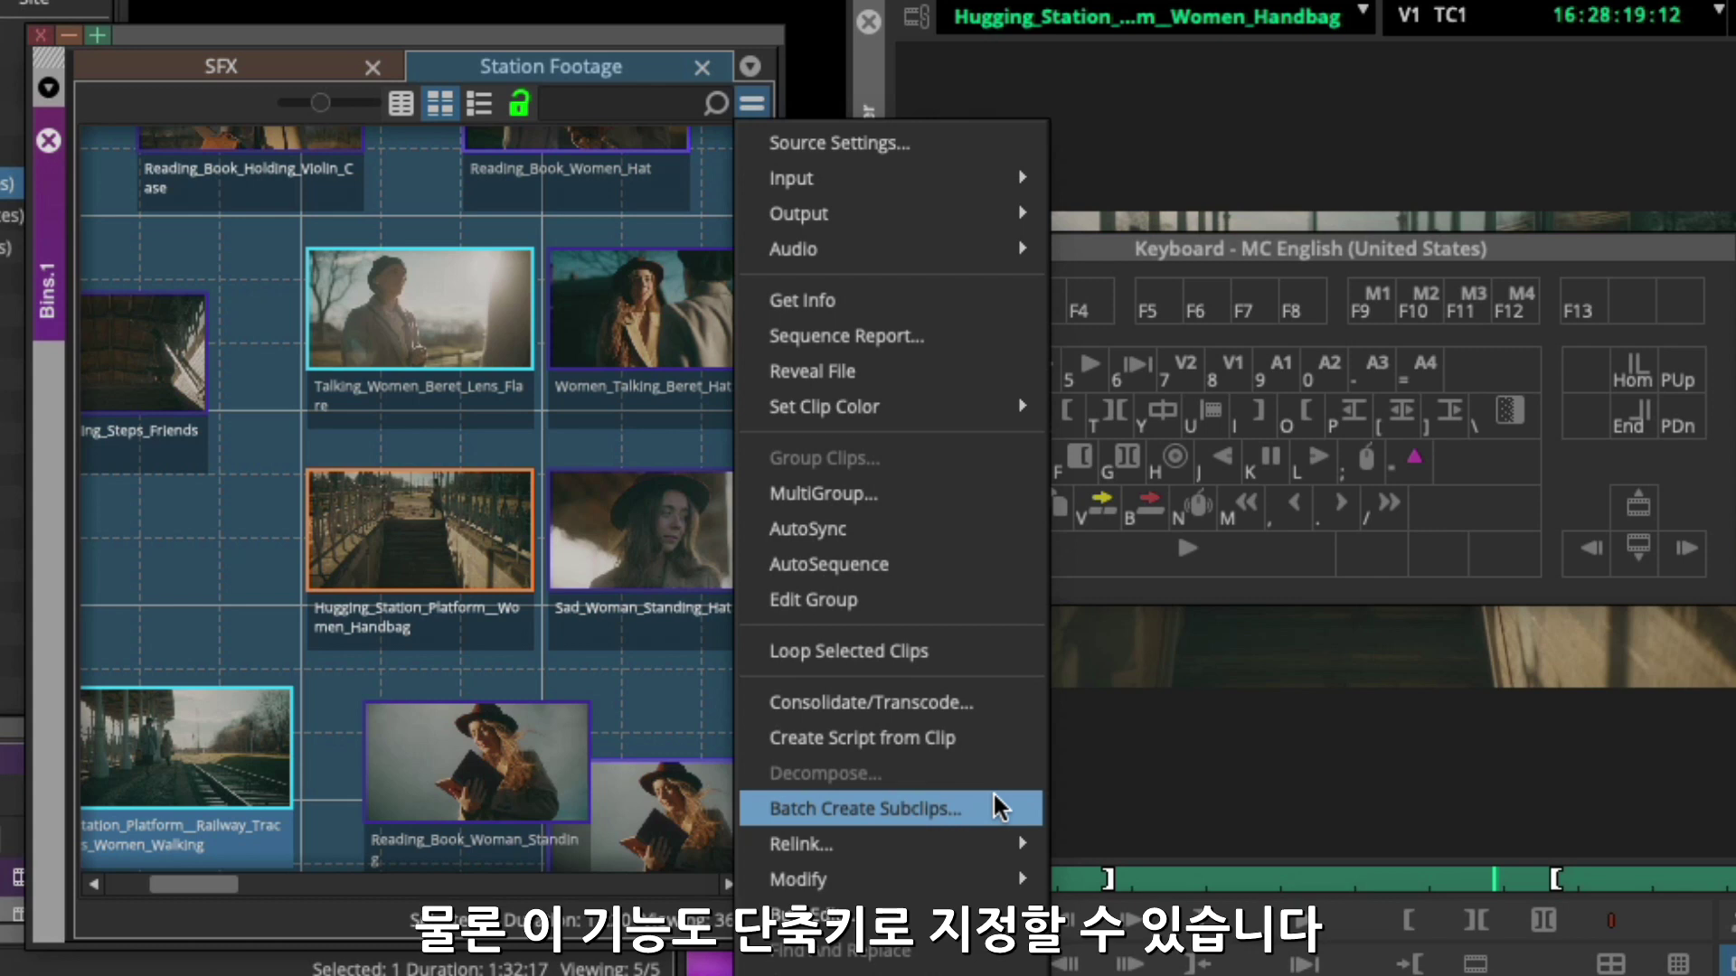
click(1148, 591)
key(shift)
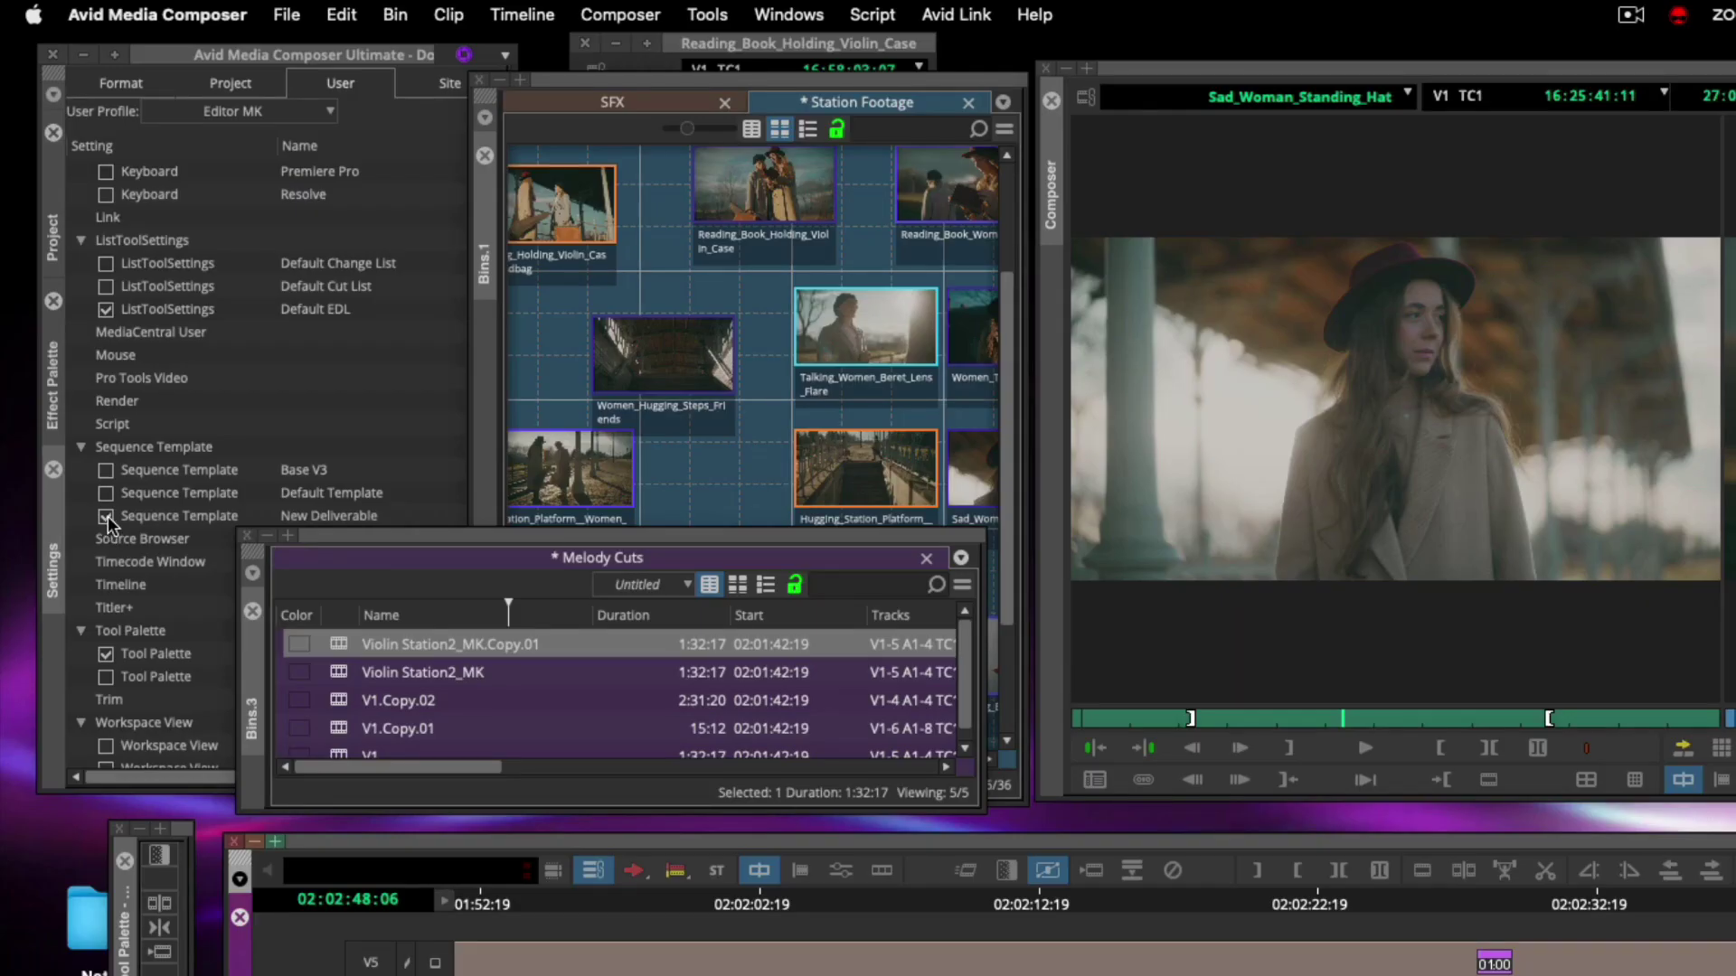
Edit the Default Template to add a seventh video track and four more audio tracks
click(172, 513)
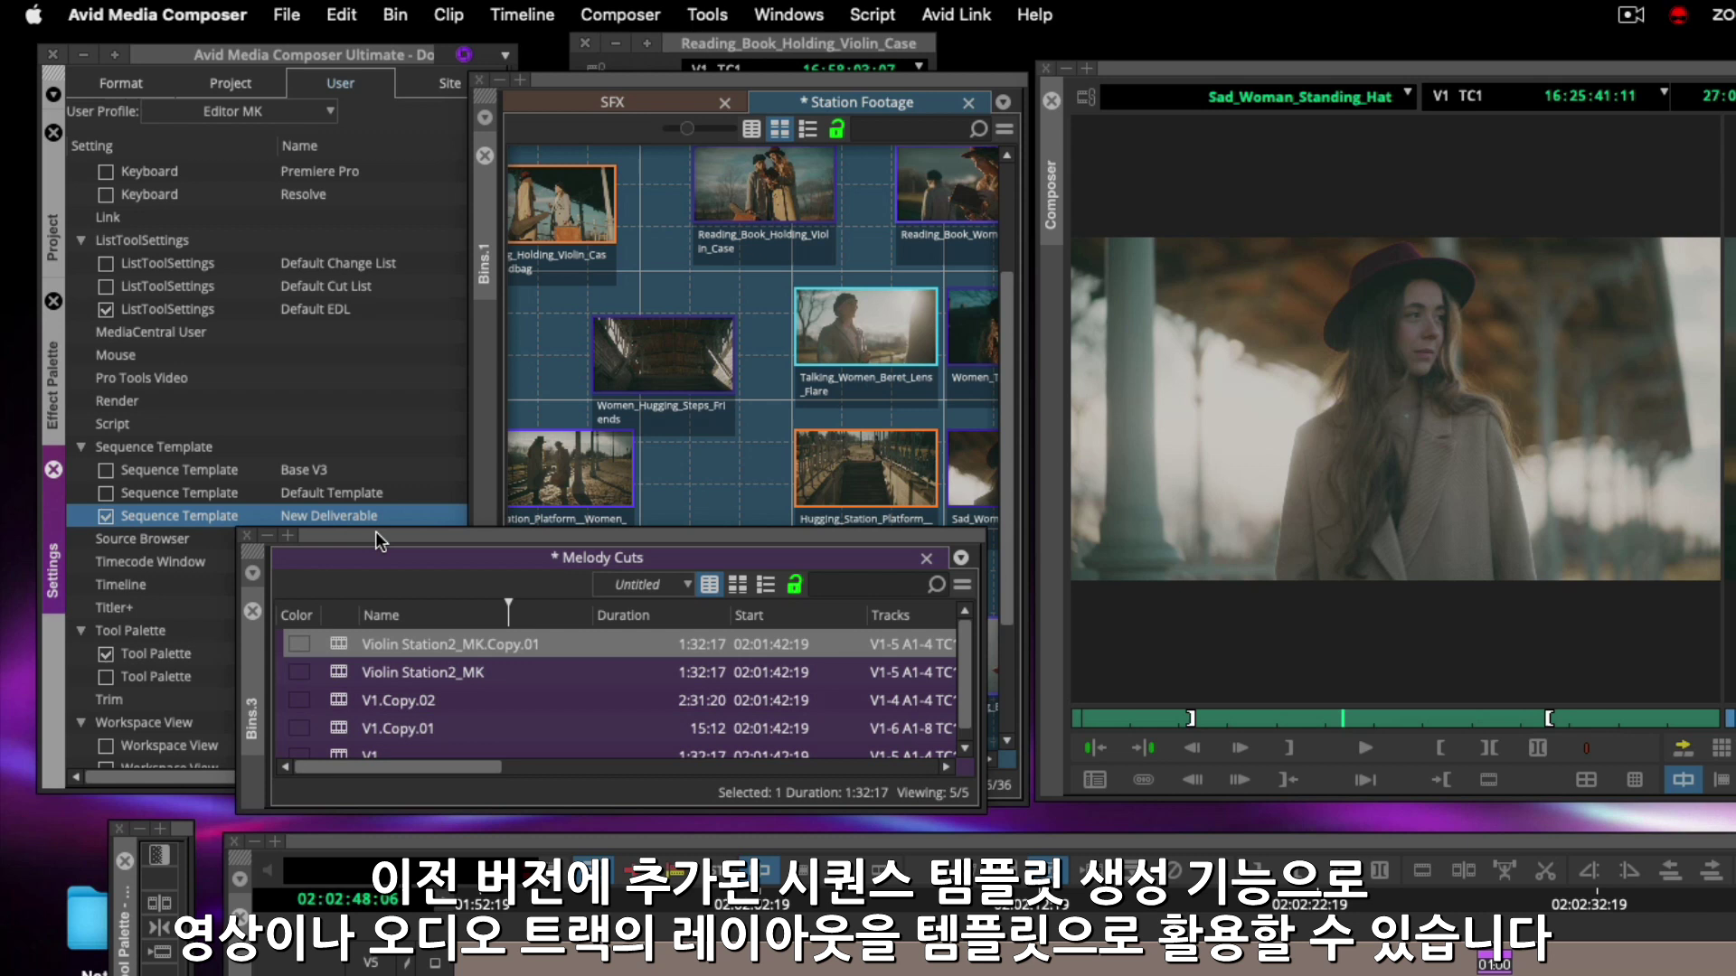
double_click(165, 496)
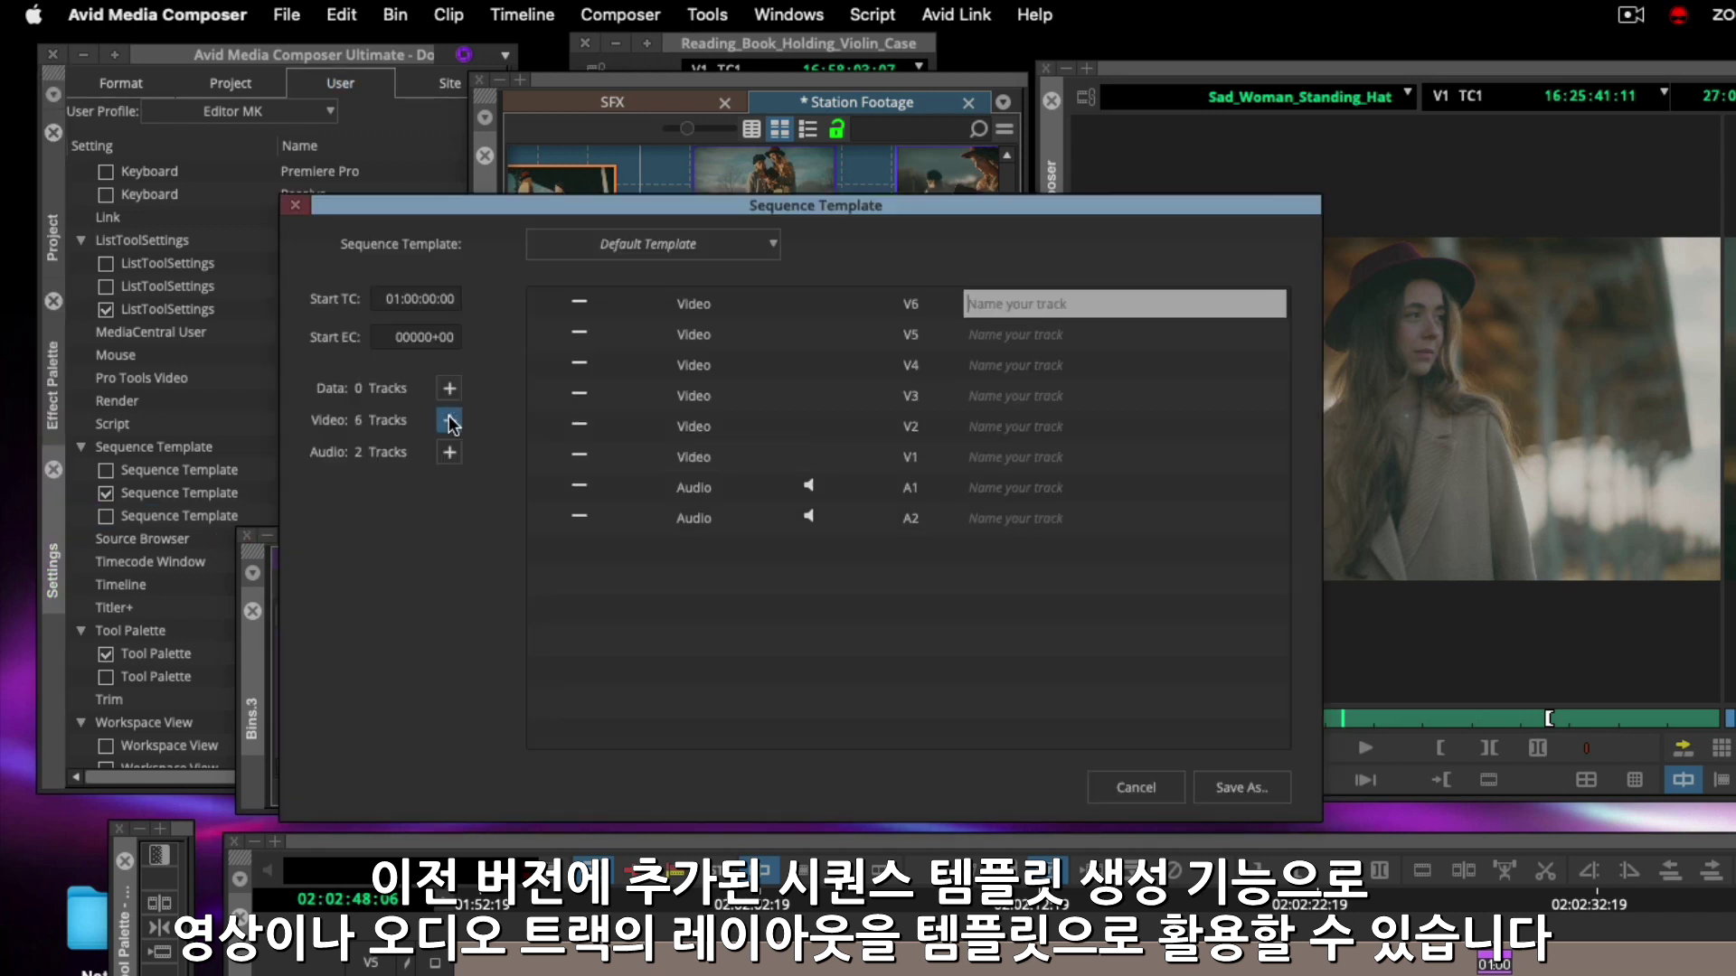
click(449, 420)
click(449, 452)
click(450, 452)
click(449, 452)
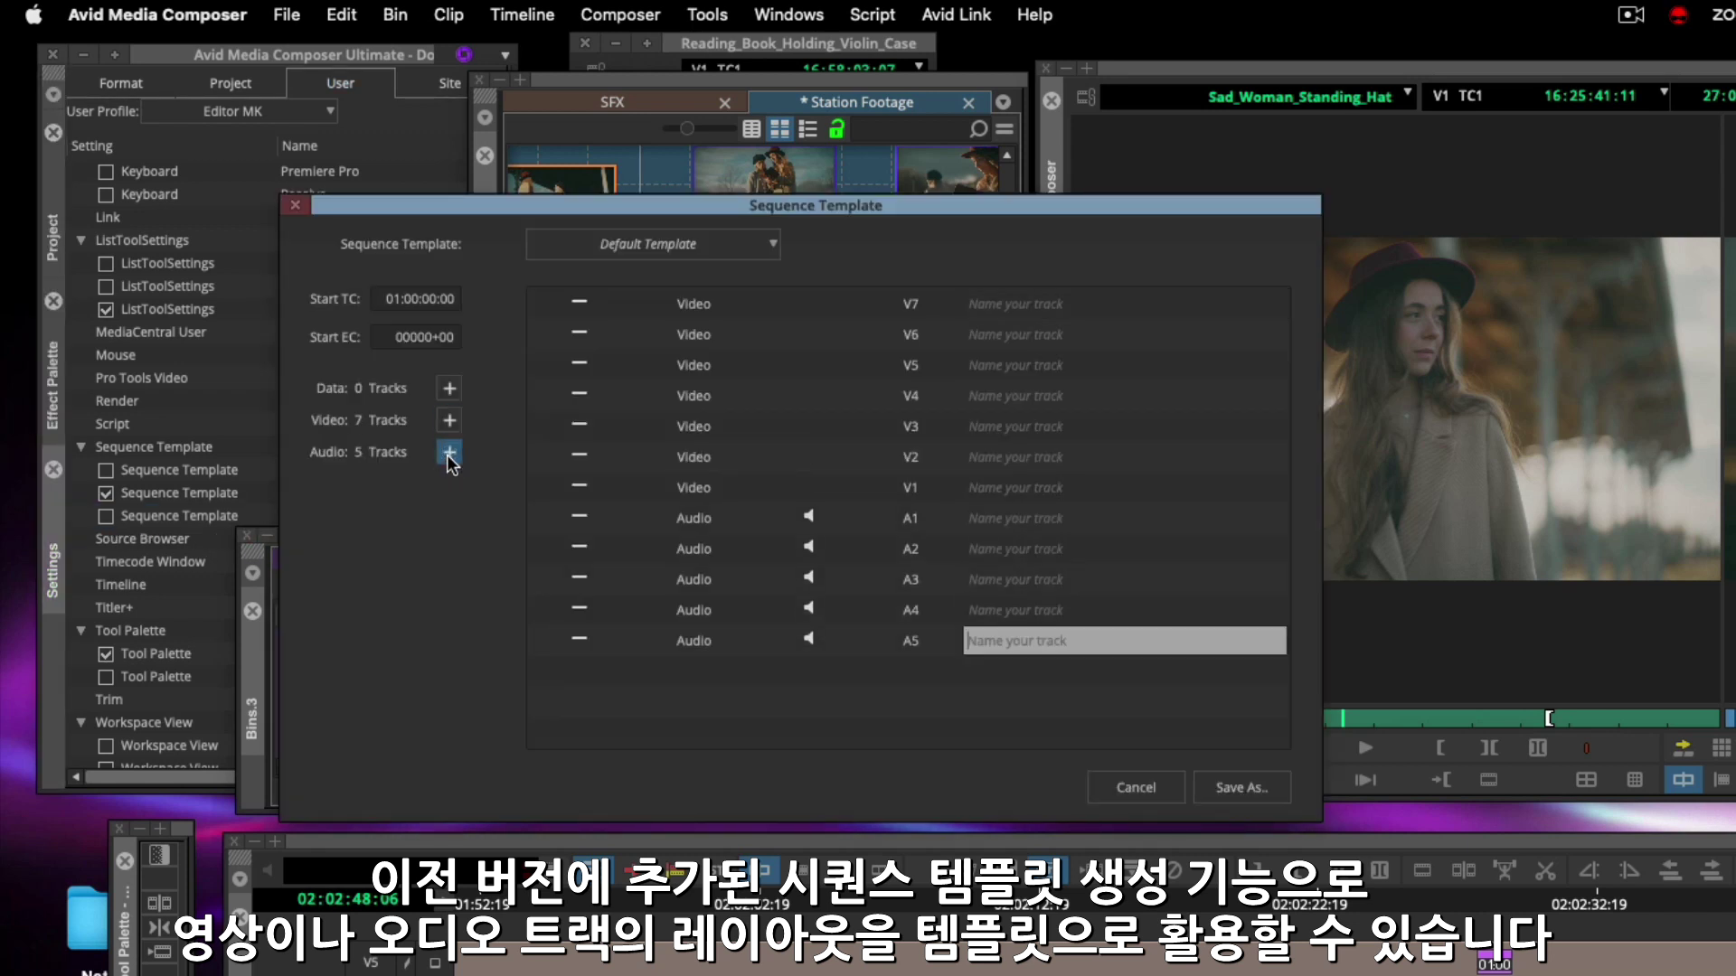
click(449, 452)
click(450, 452)
click(449, 452)
Name tracks V5, V6 and V7 'TC', 'CC' and 'Final', then save the template as 'Streaming 2'
click(1016, 366)
text(TC)
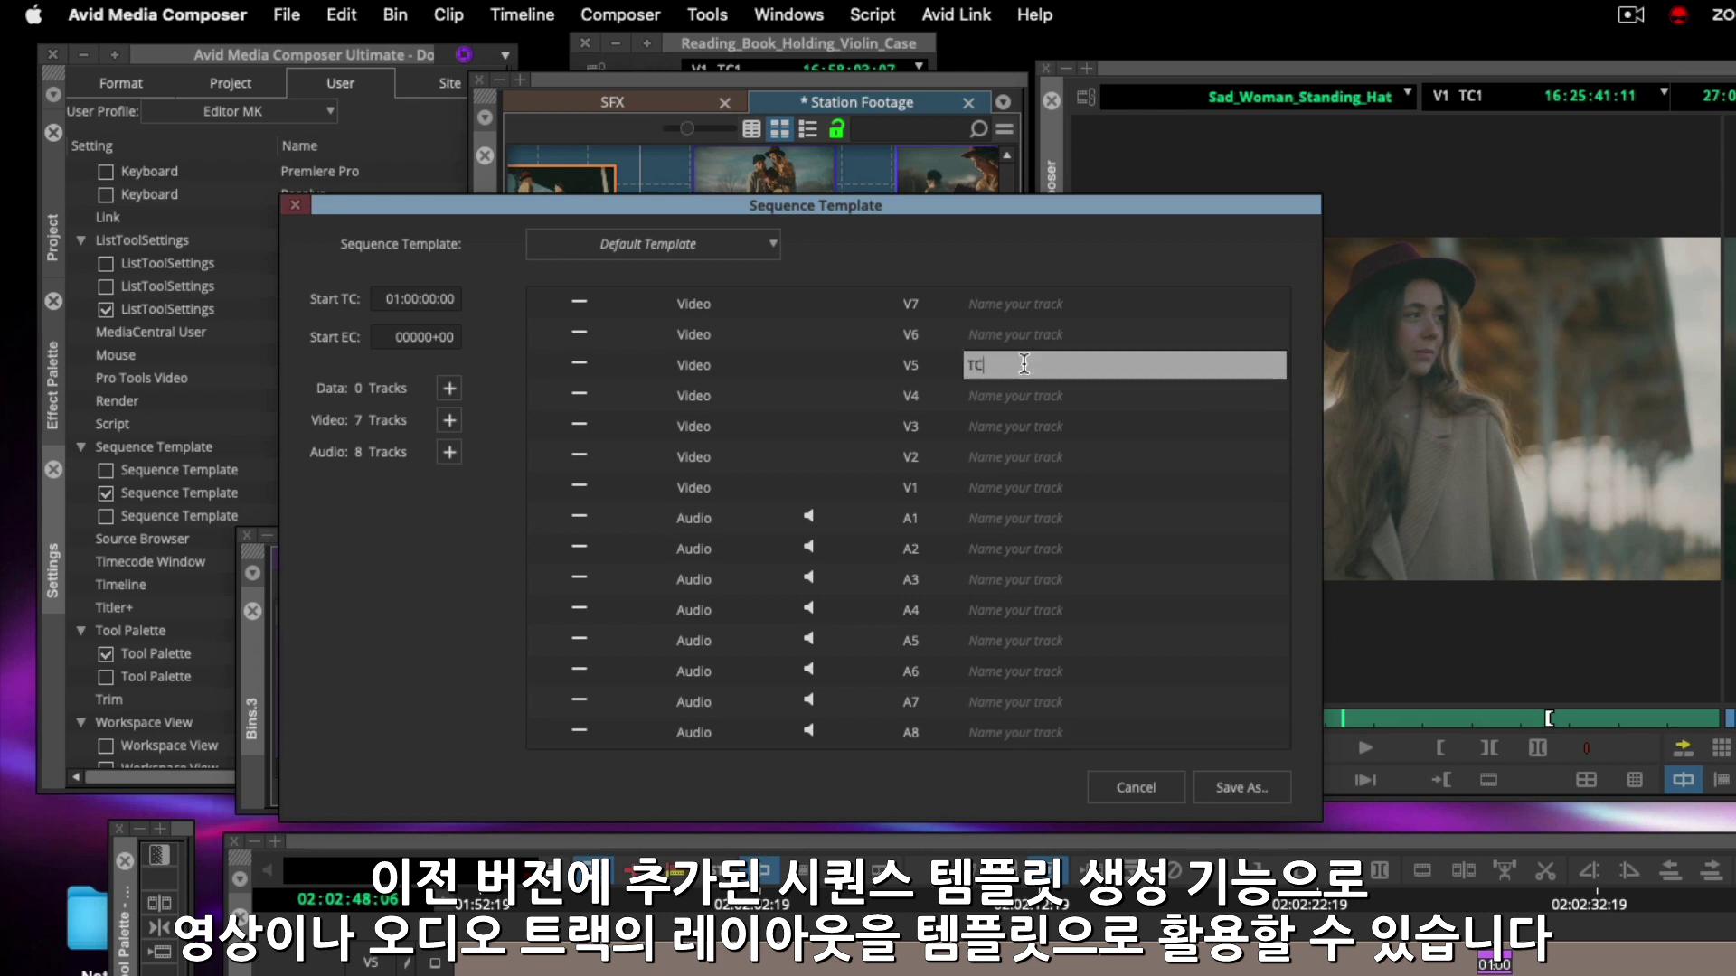
click(1016, 343)
text(CC)
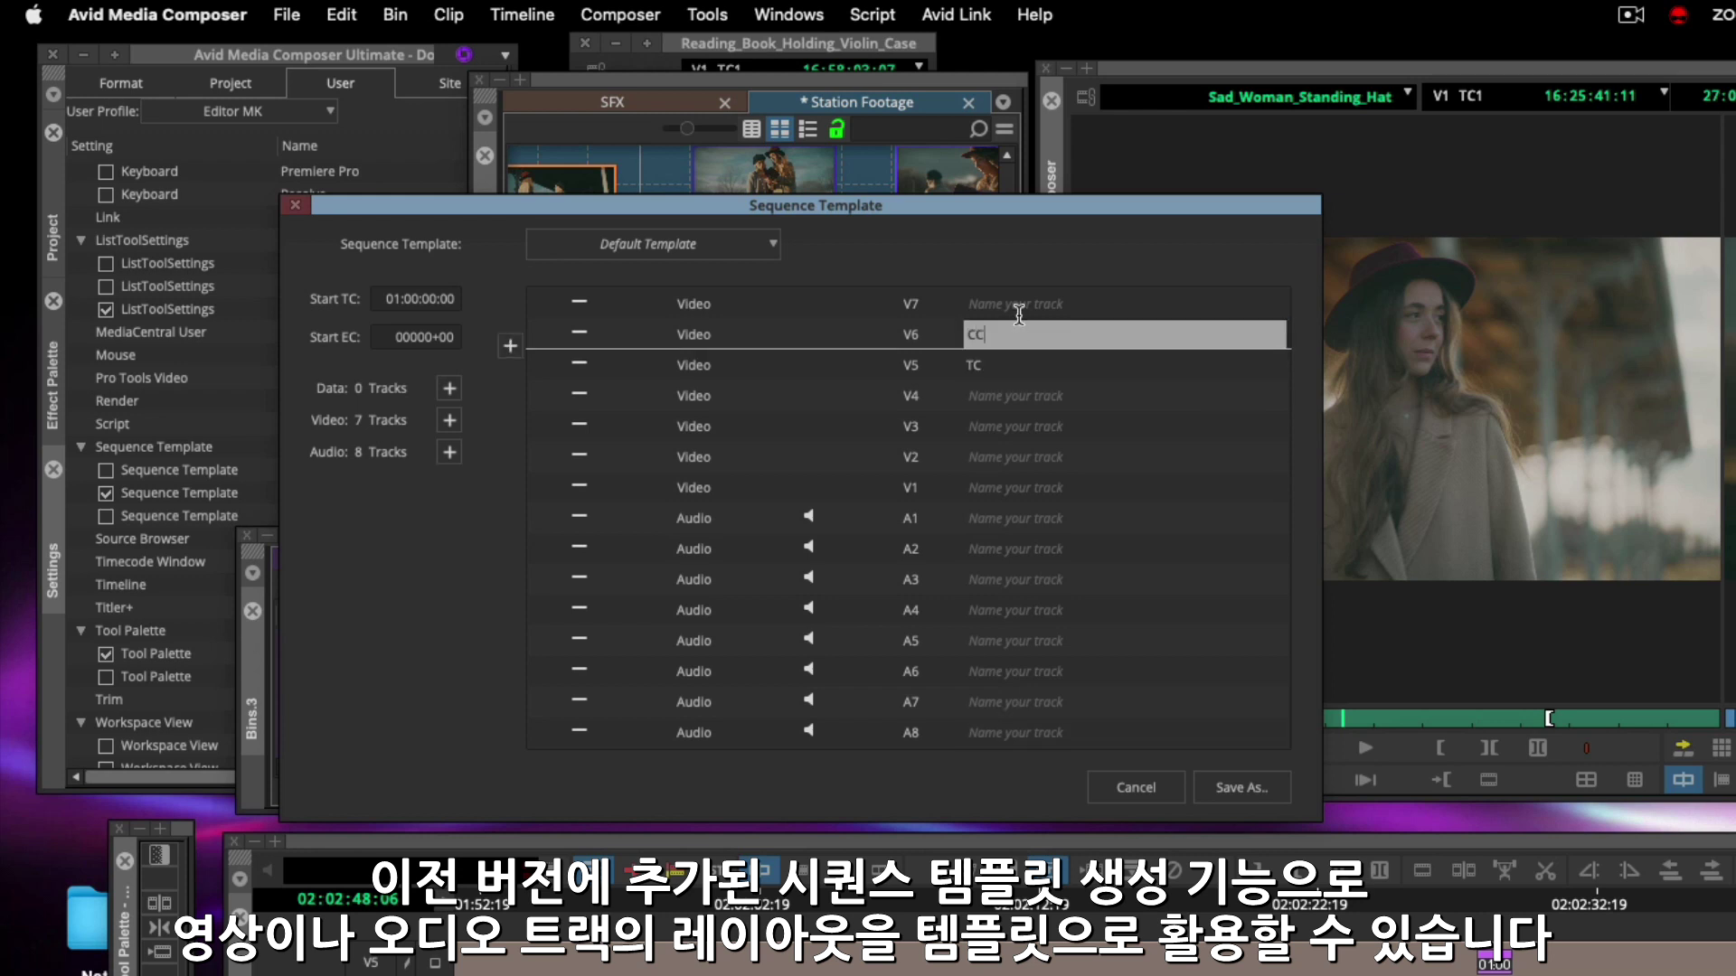
click(1018, 306)
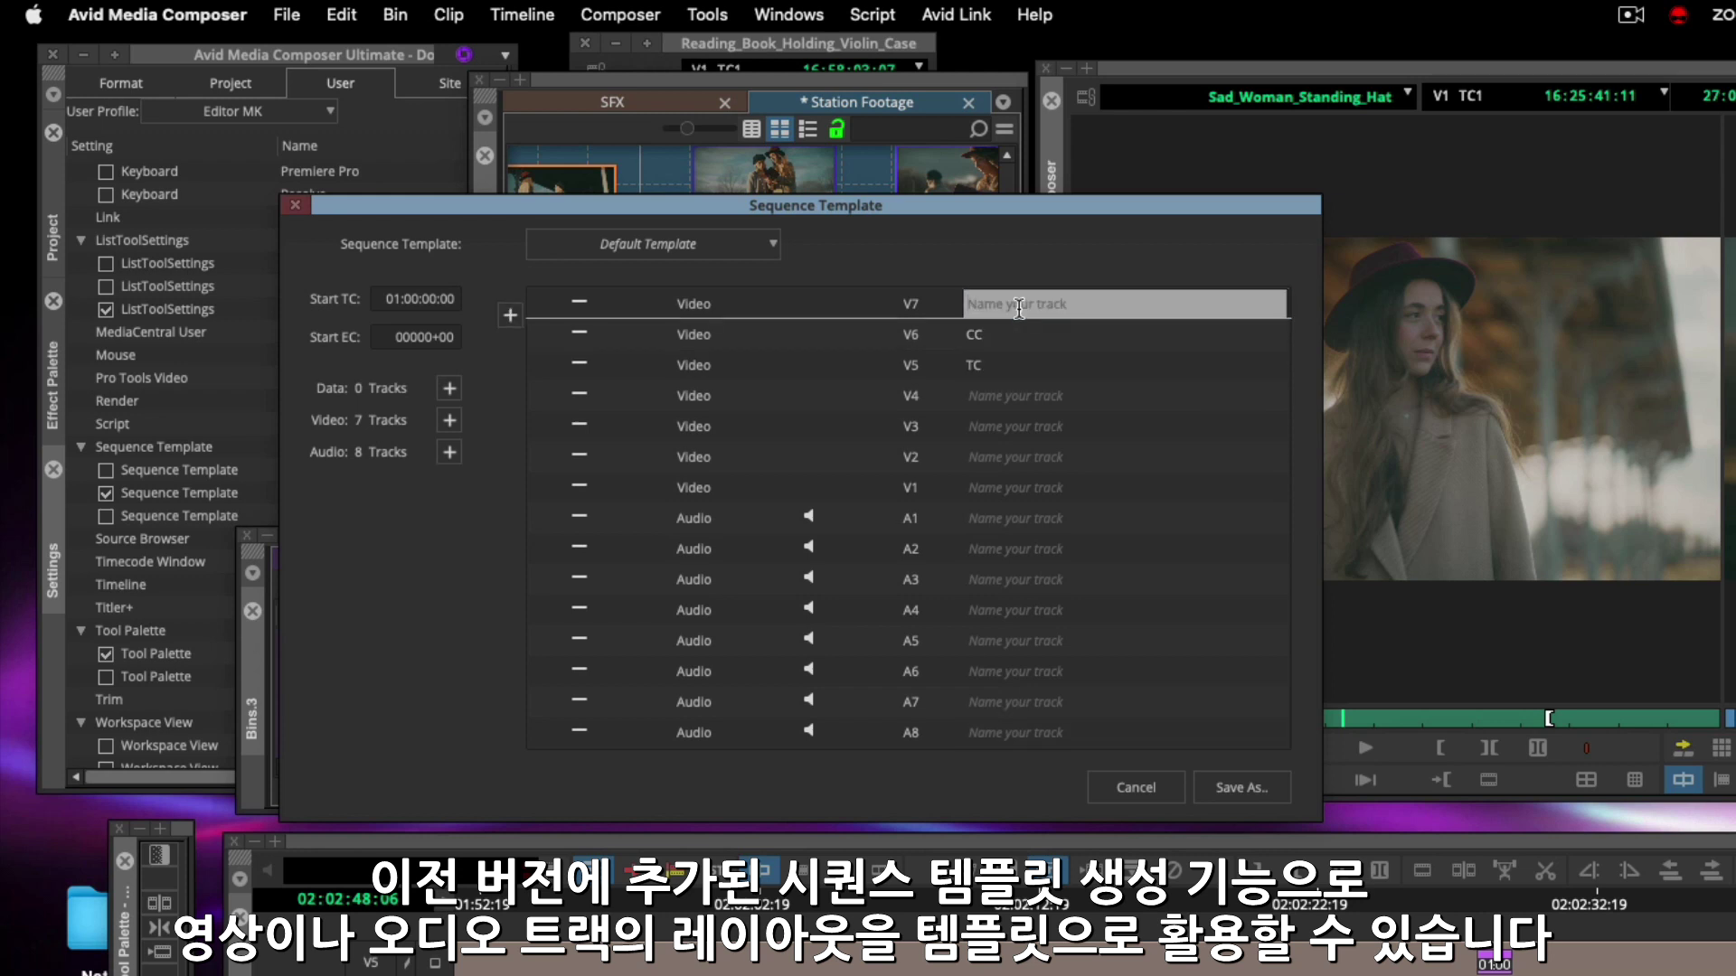
text(Final)
click(1040, 396)
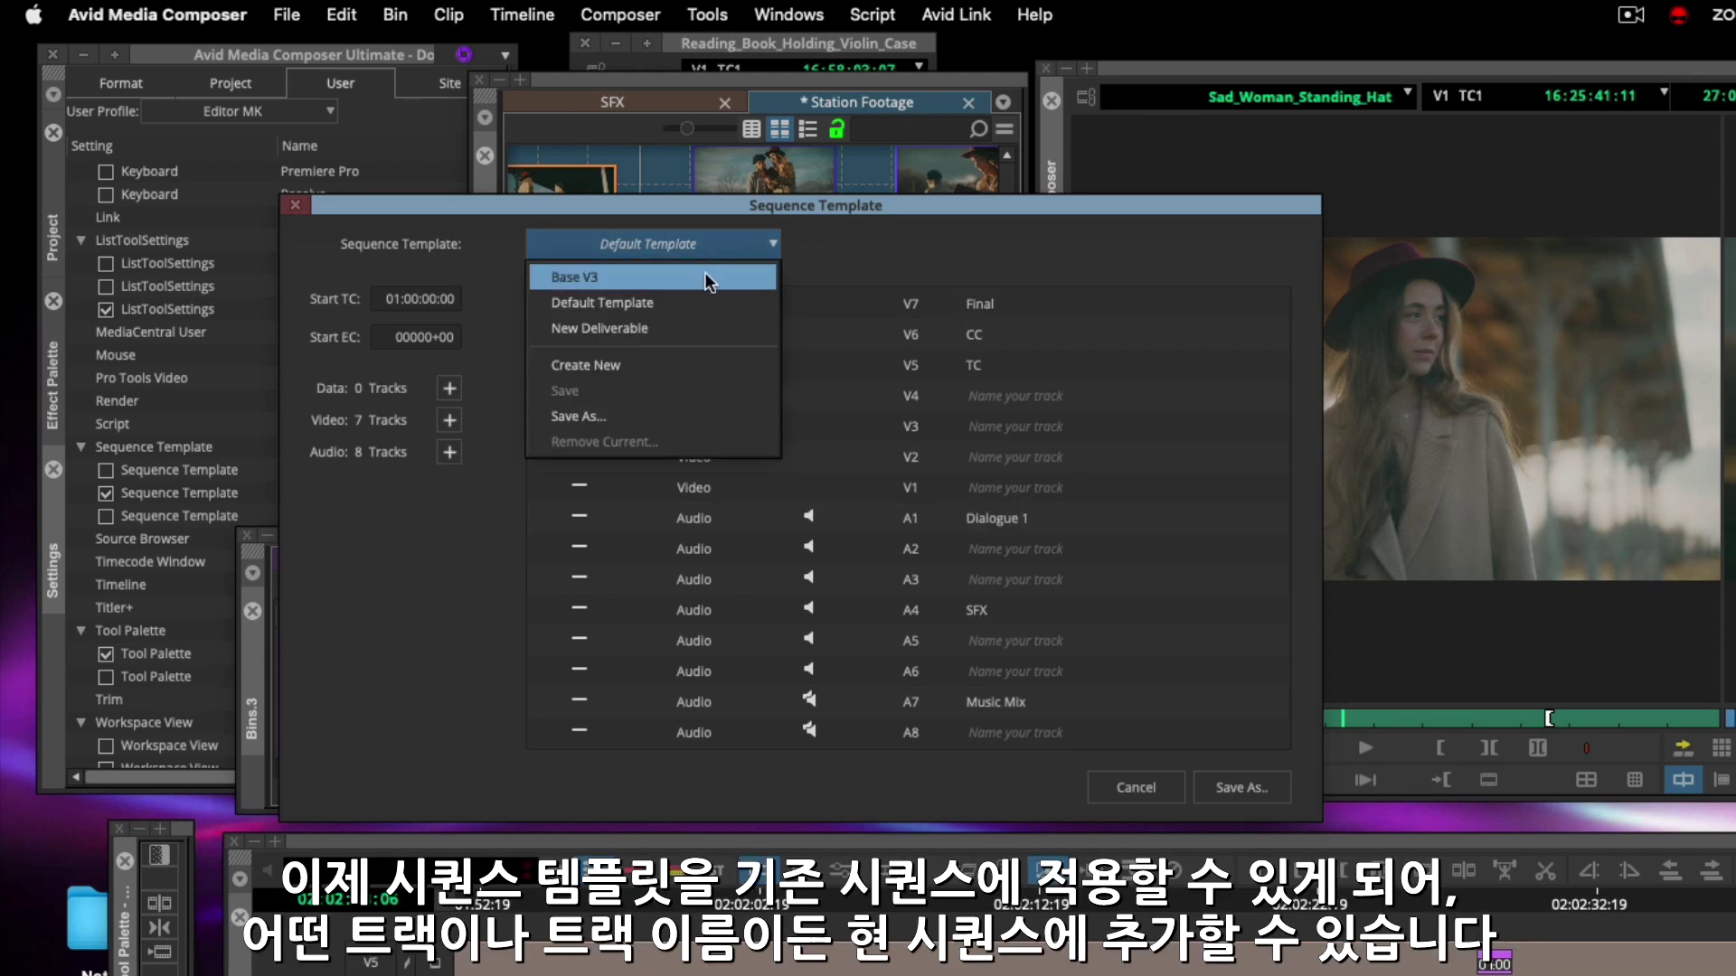
click(696, 416)
text(Streaming 2)
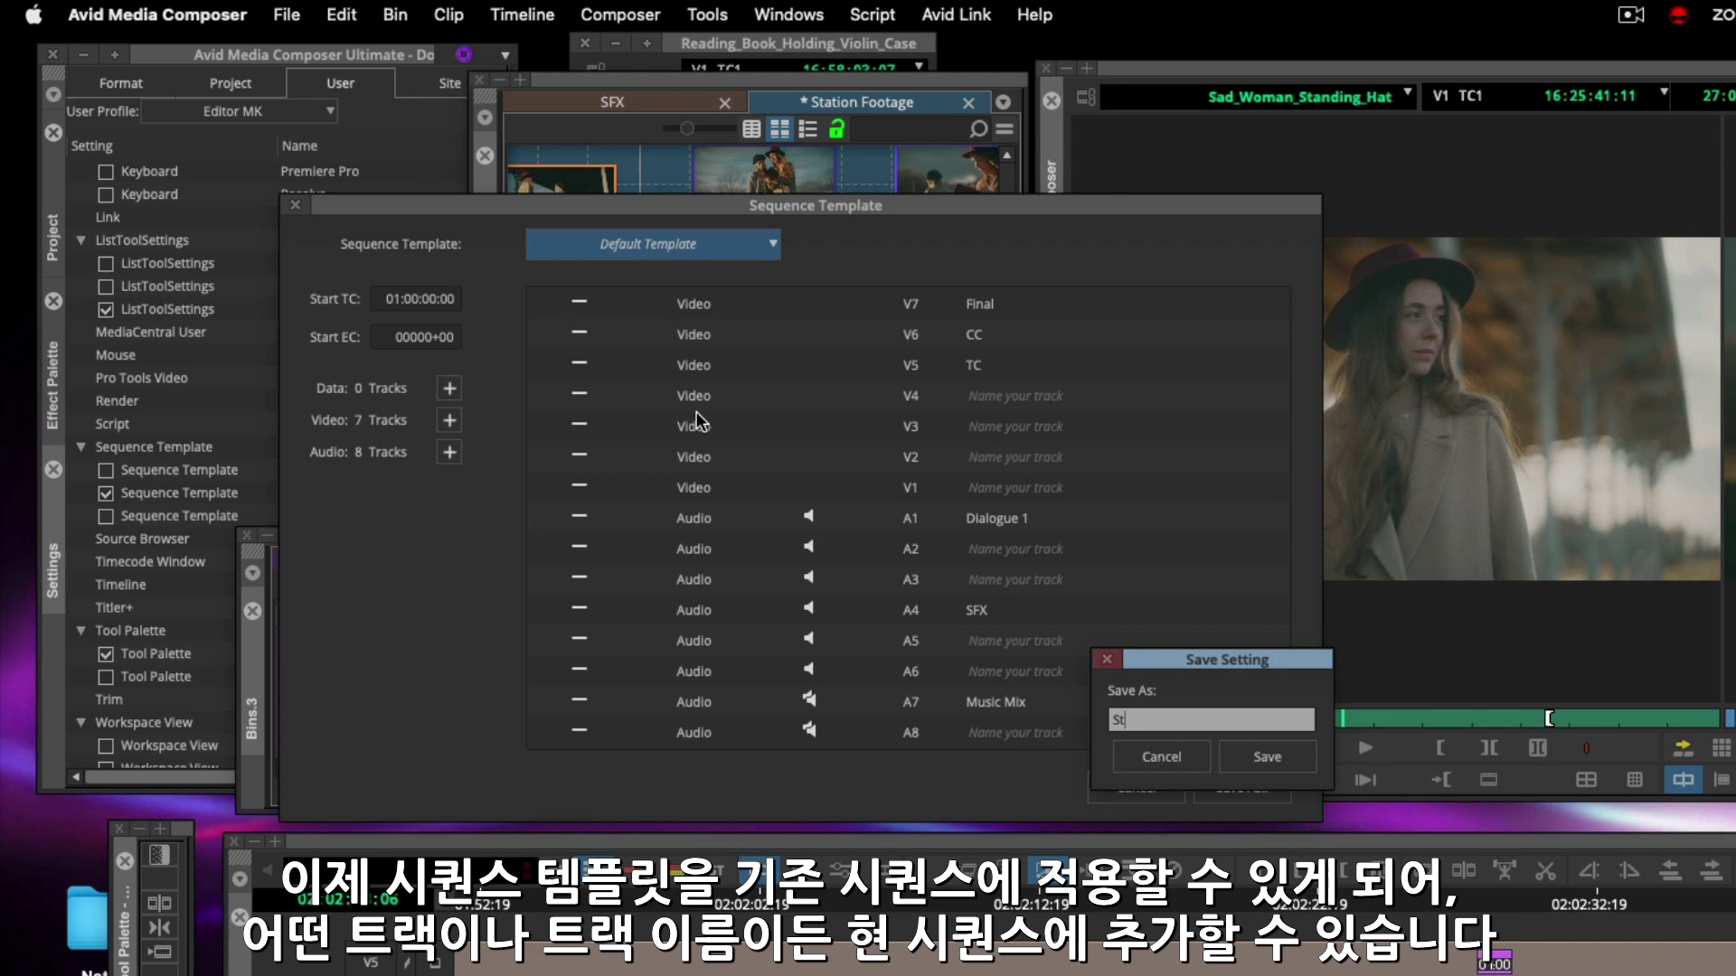
Save the Streaming 2 template, apply it to the sequence, and open the Command Palette with Ctrl+3
click(1268, 757)
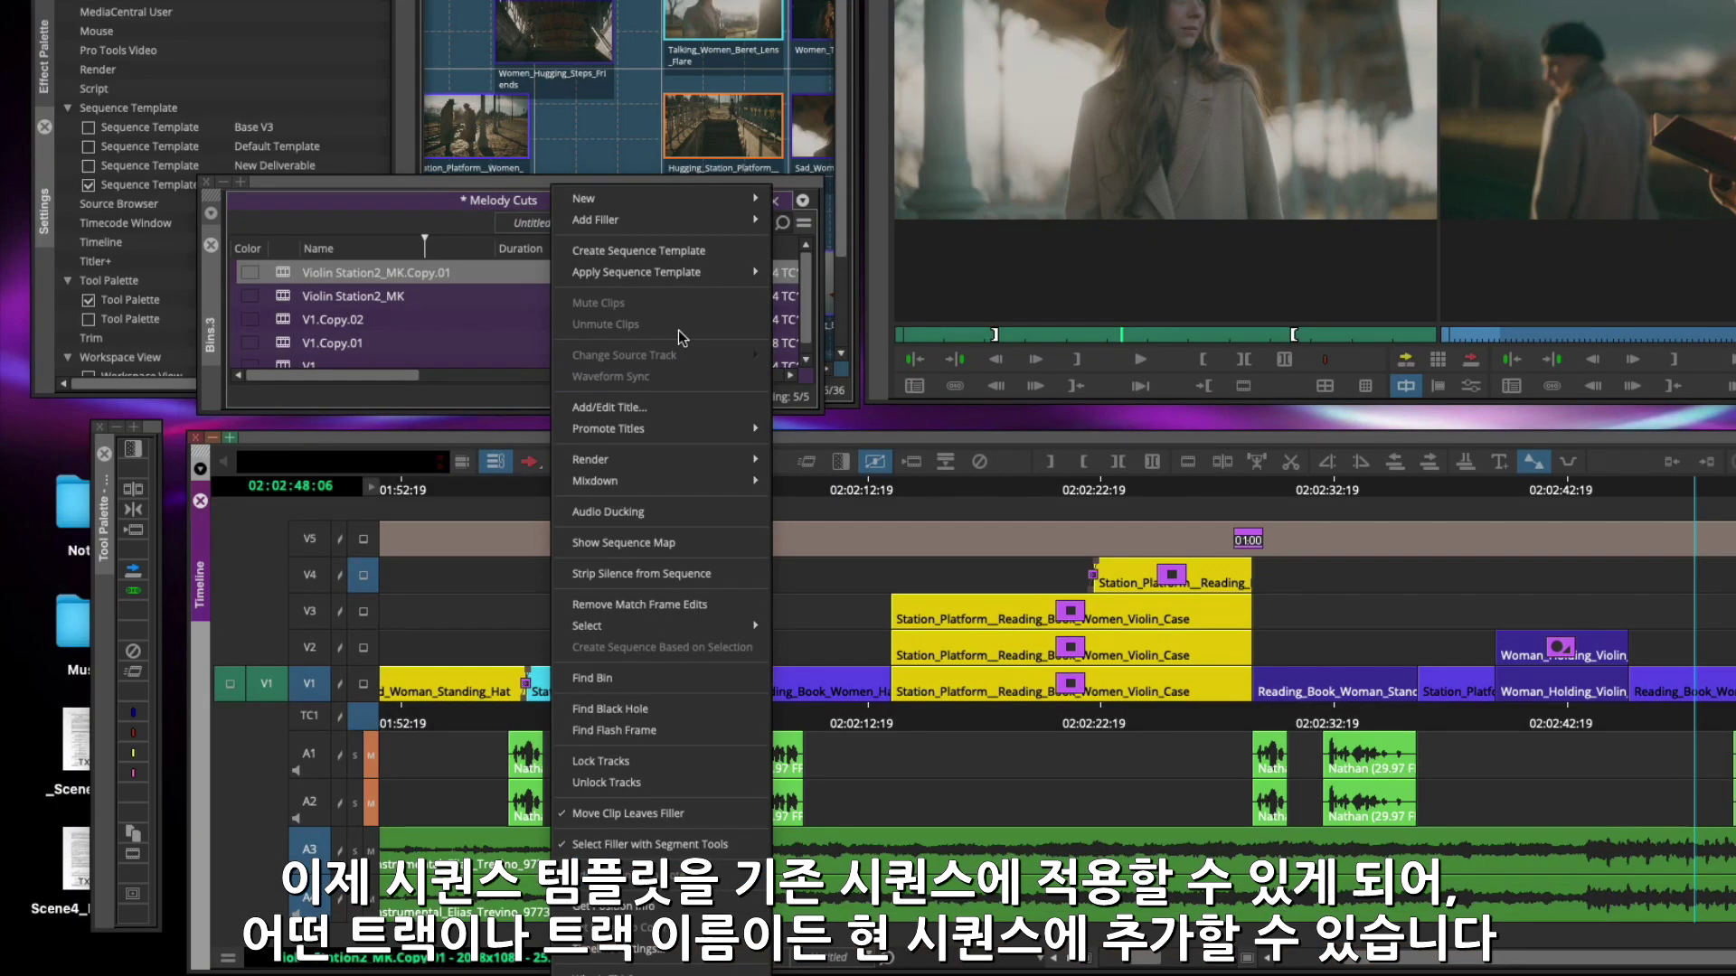
mouse_move(687, 269)
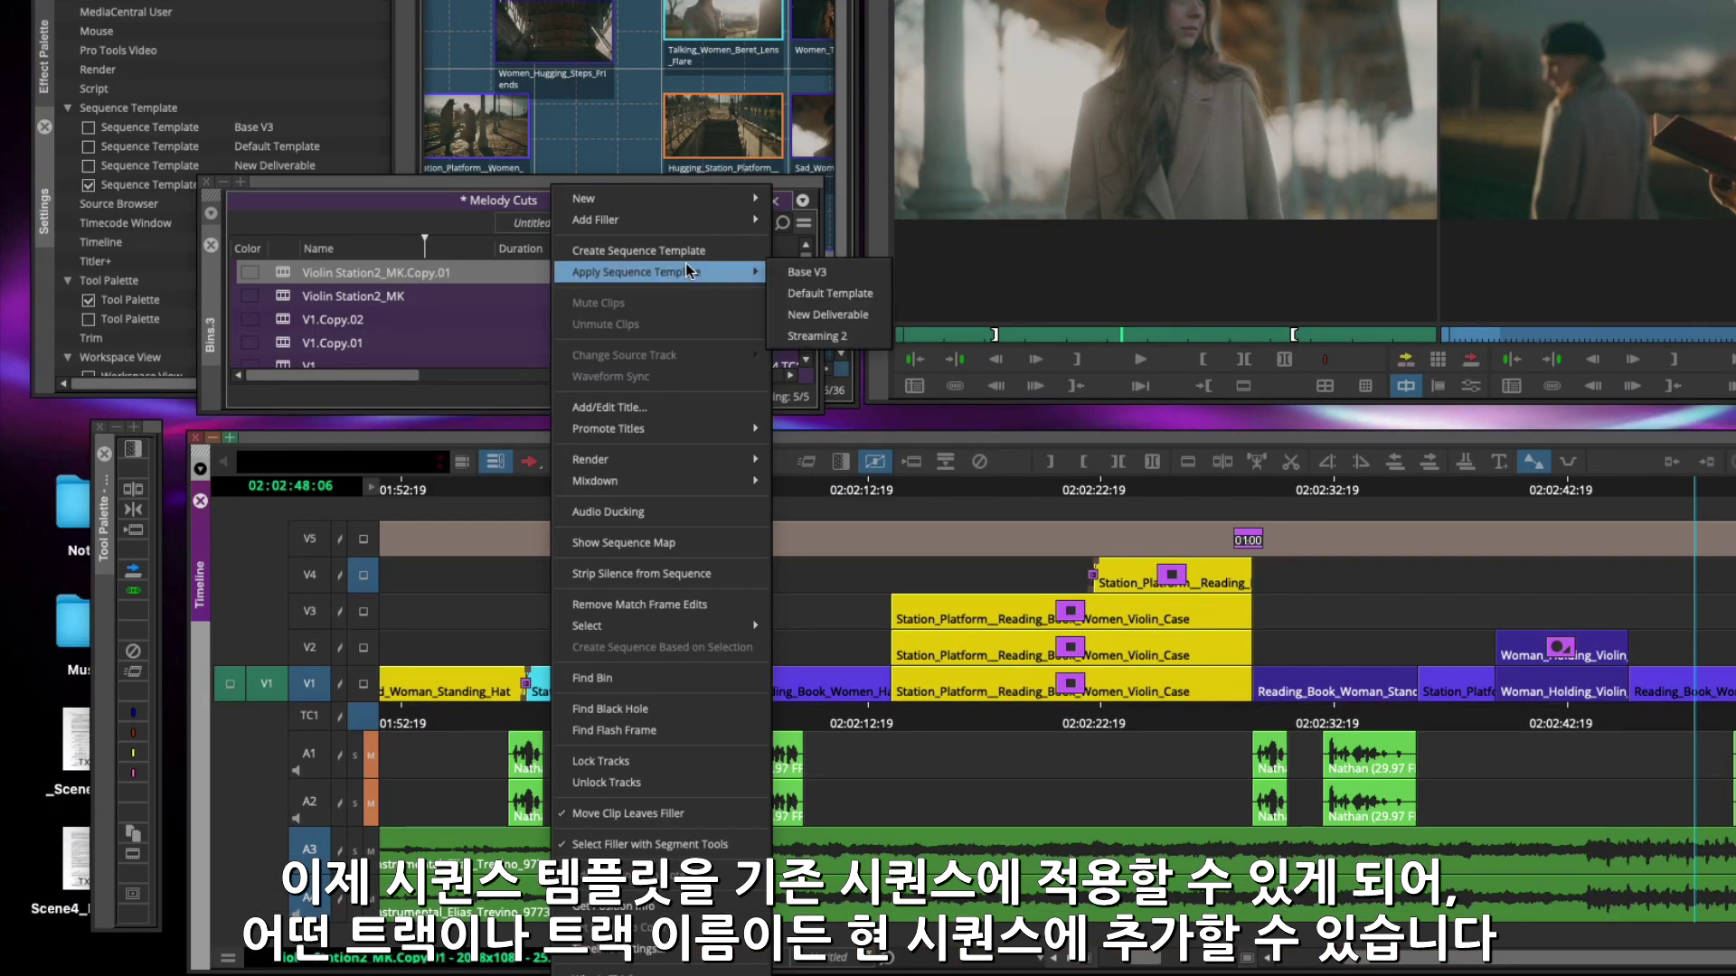
click(866, 339)
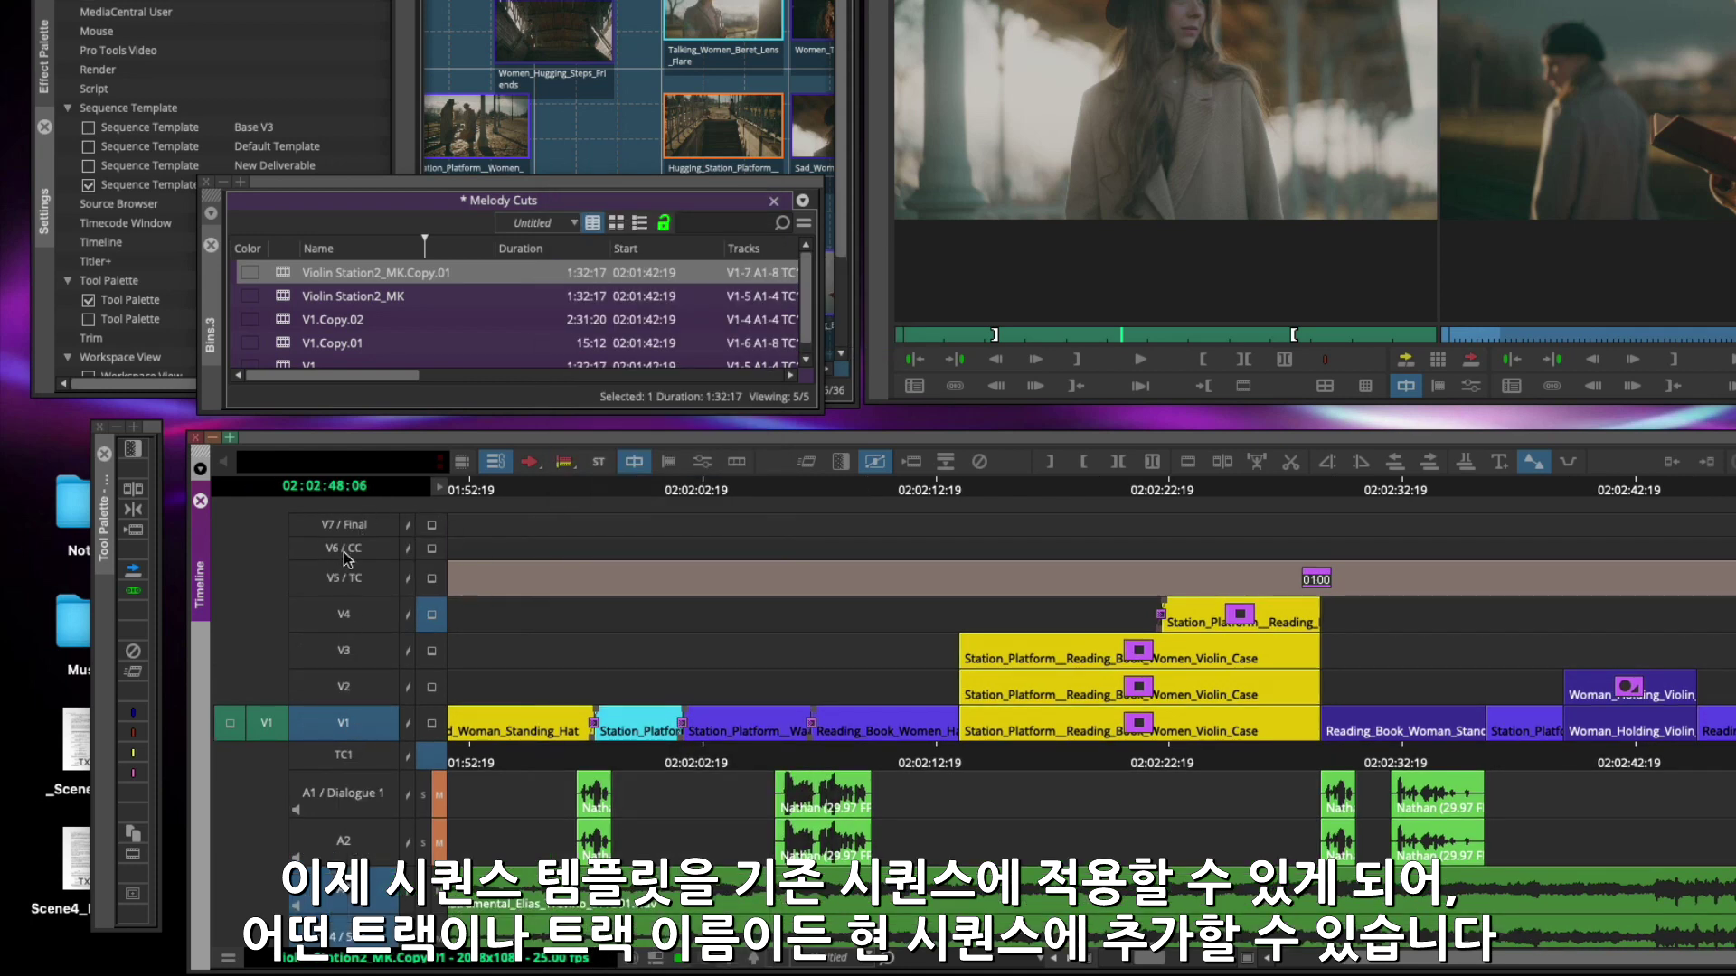
key(ctrl+3)
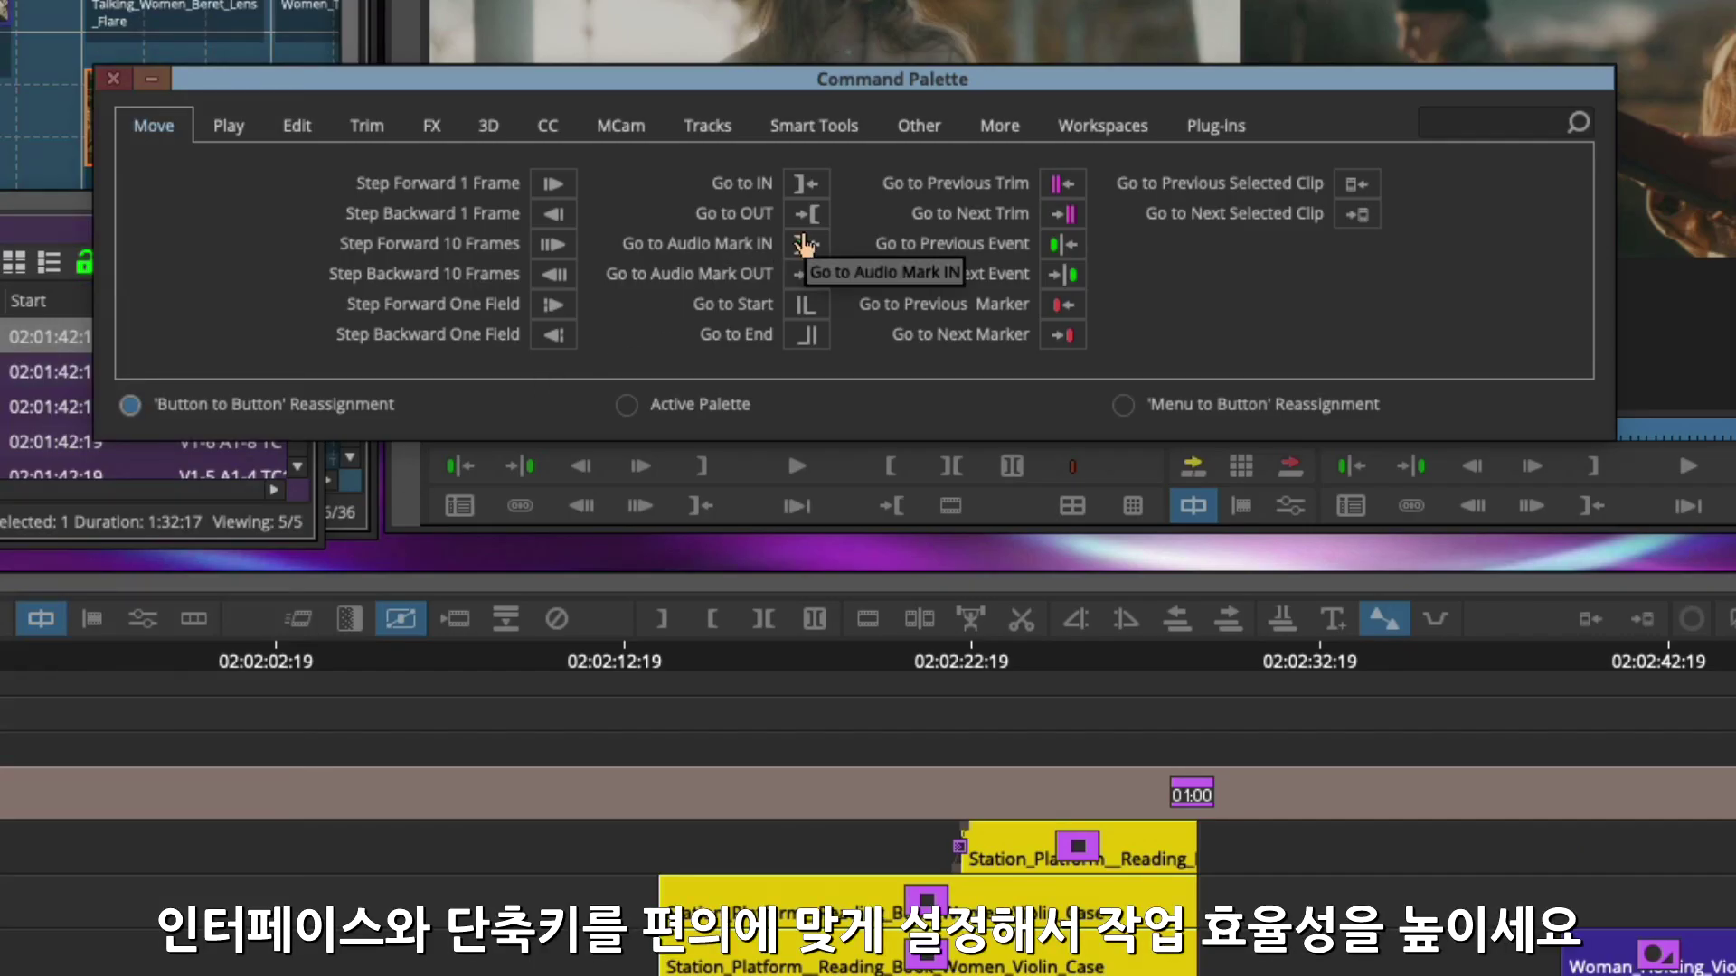
Show the Play commands in the Command Palette and open Keyboard settings with Ctrl+K
click(230, 126)
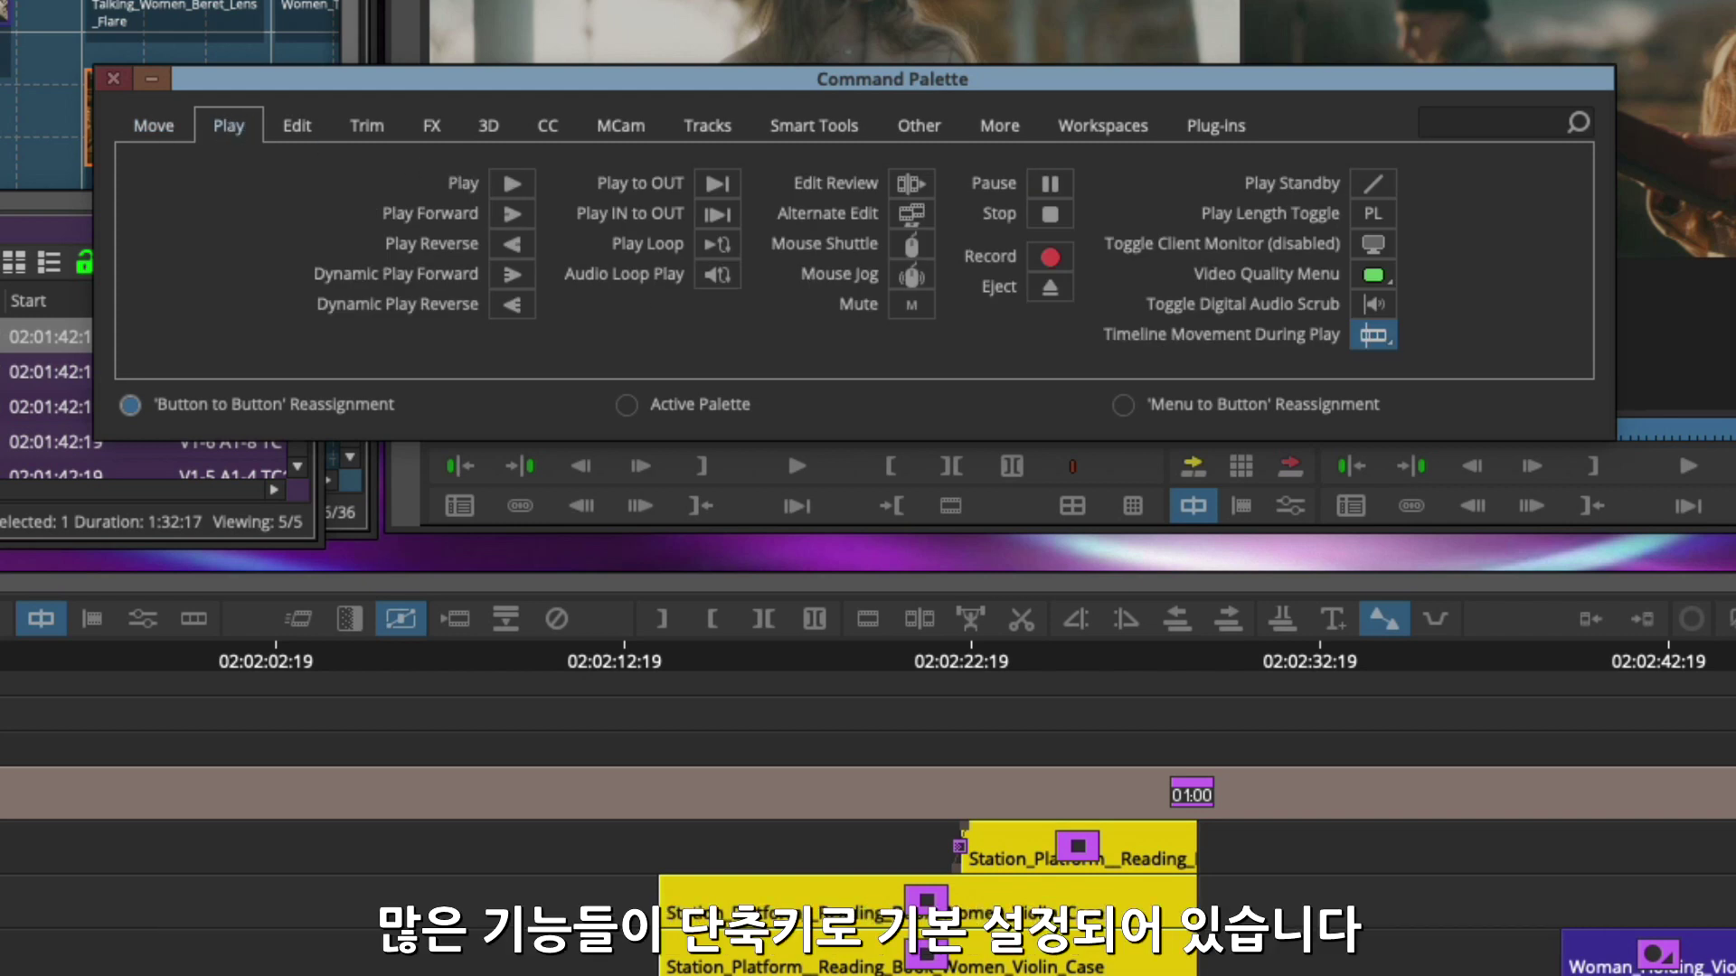
key(ctrl+k)
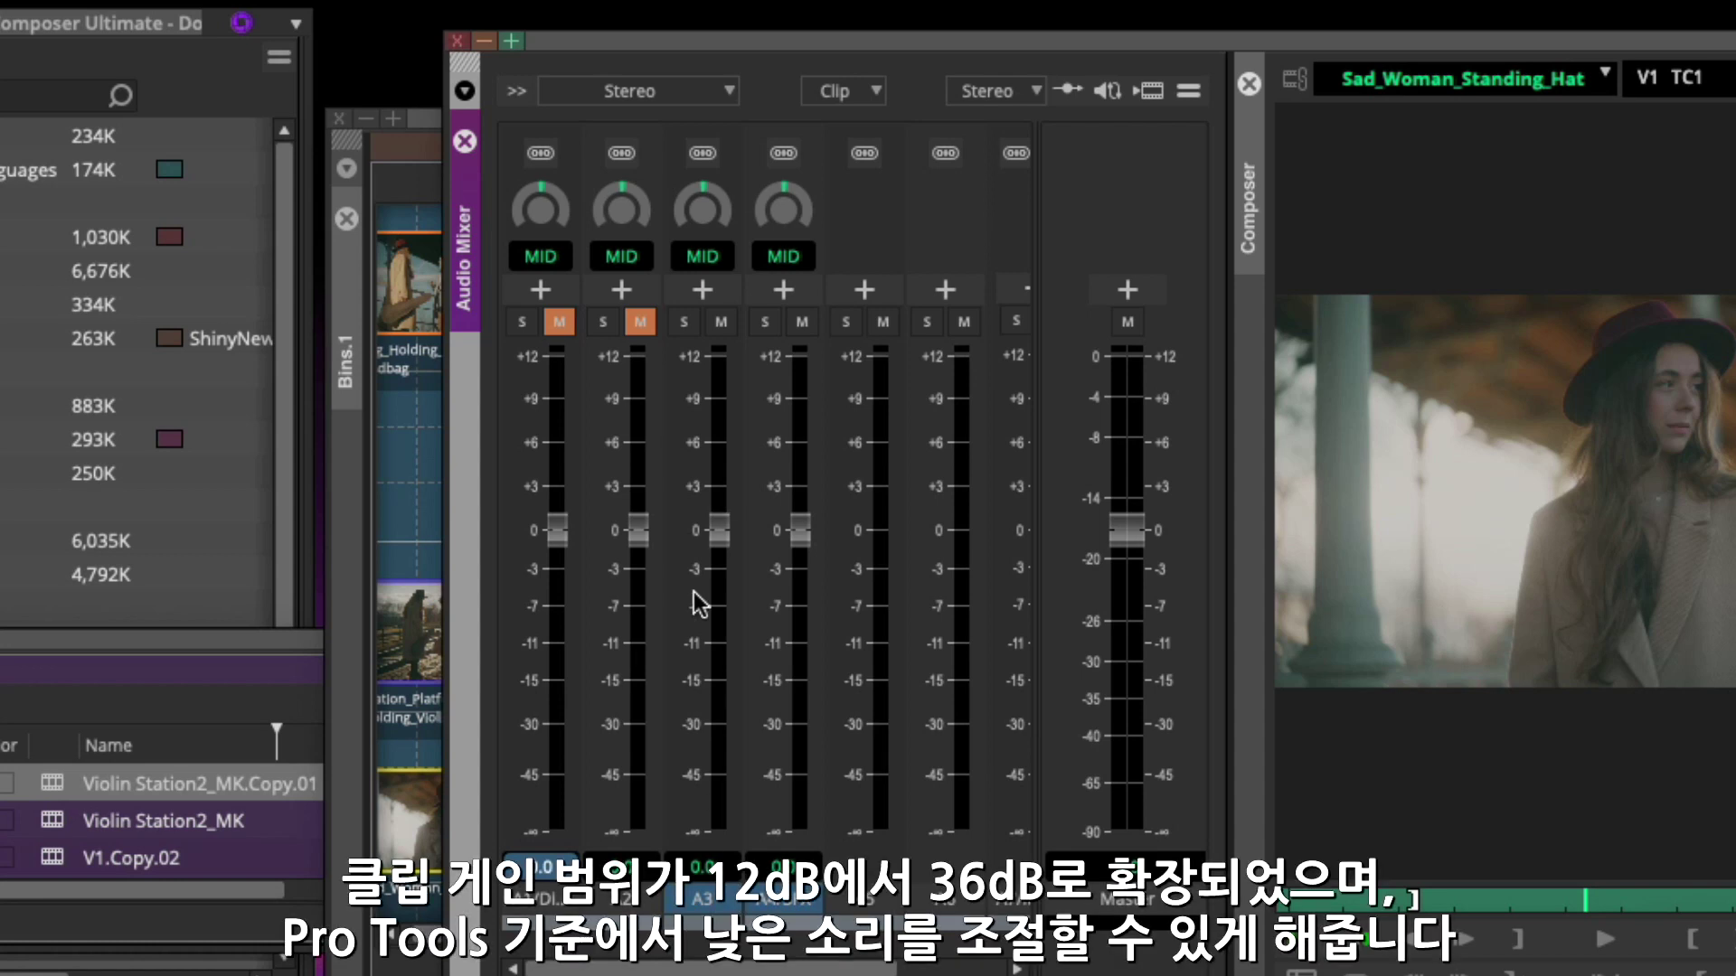
Drag the A3 fader in Clip mode up to +12 dB of clip gain
drag(718, 531, 729, 351)
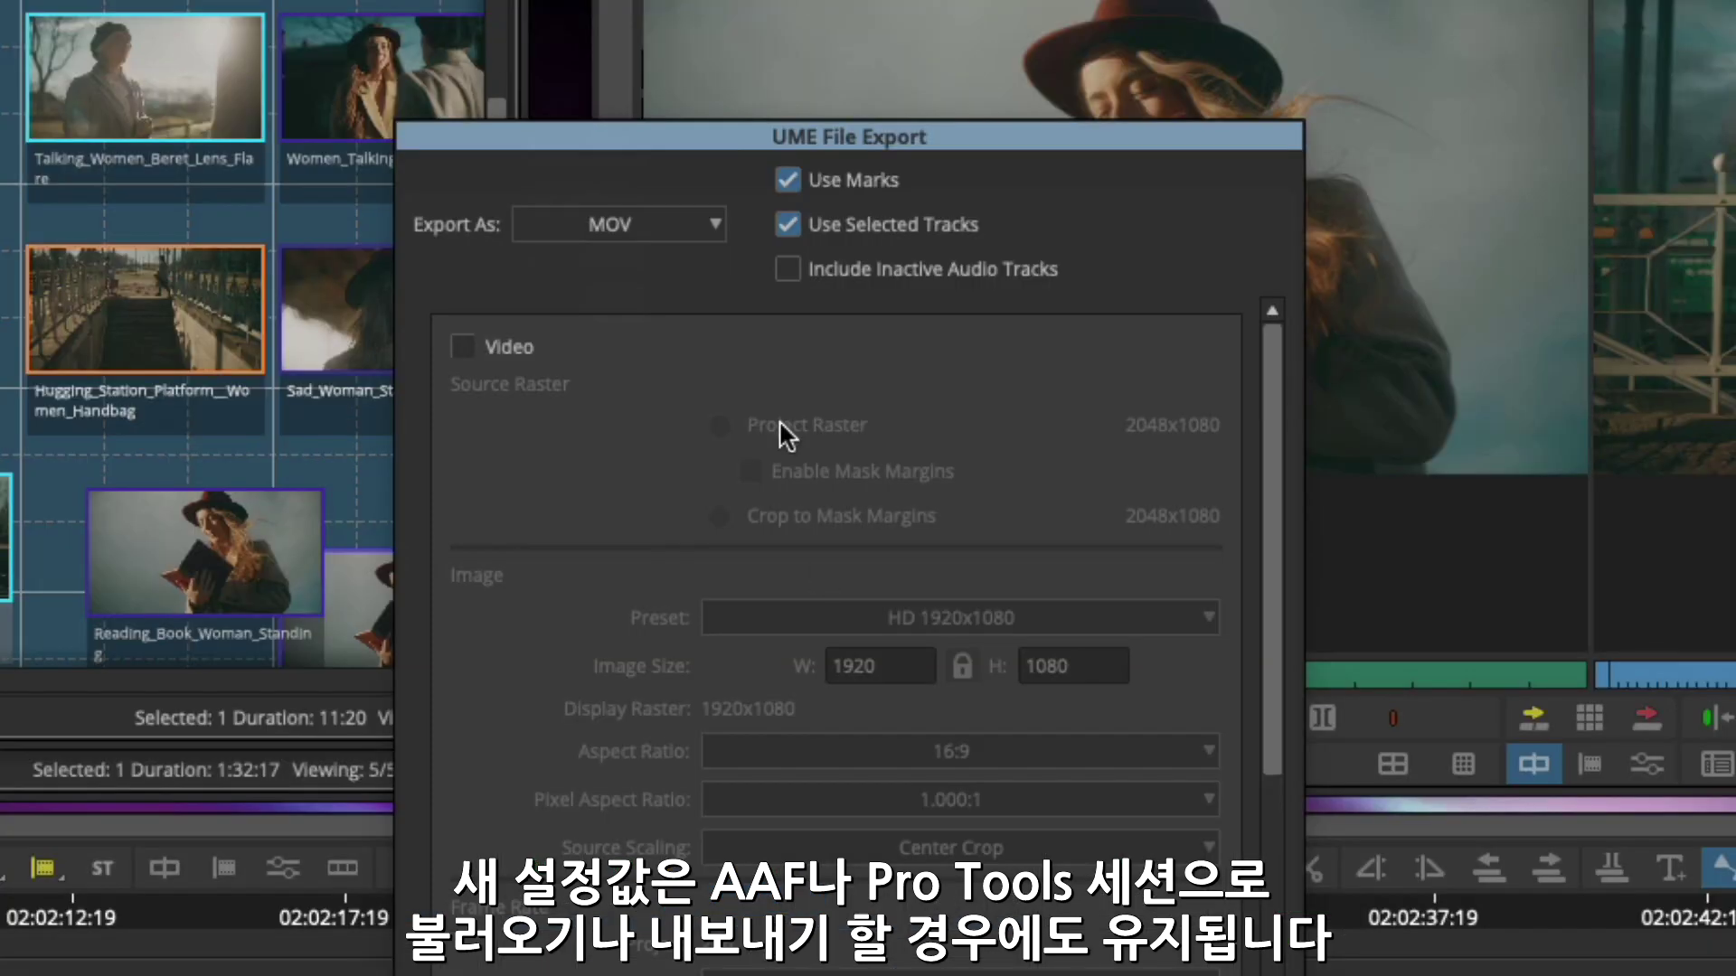
Set the export format to AAF, then reopen the format list to show Pro Tools Session
click(692, 228)
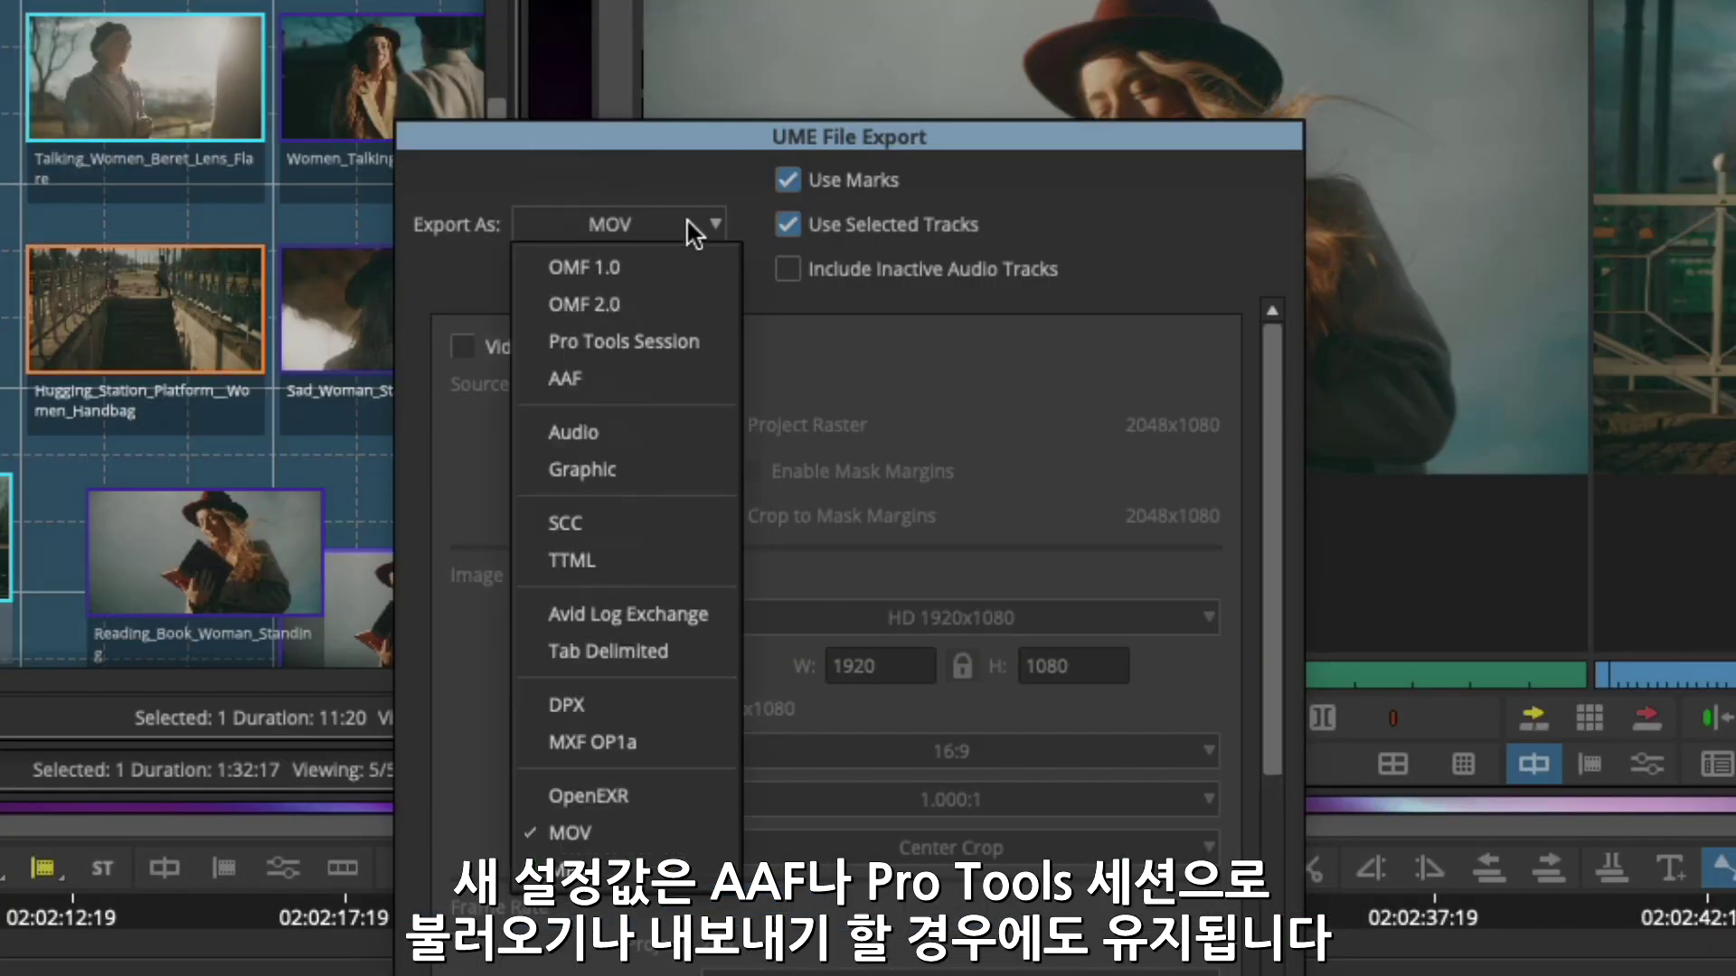
click(666, 373)
click(722, 126)
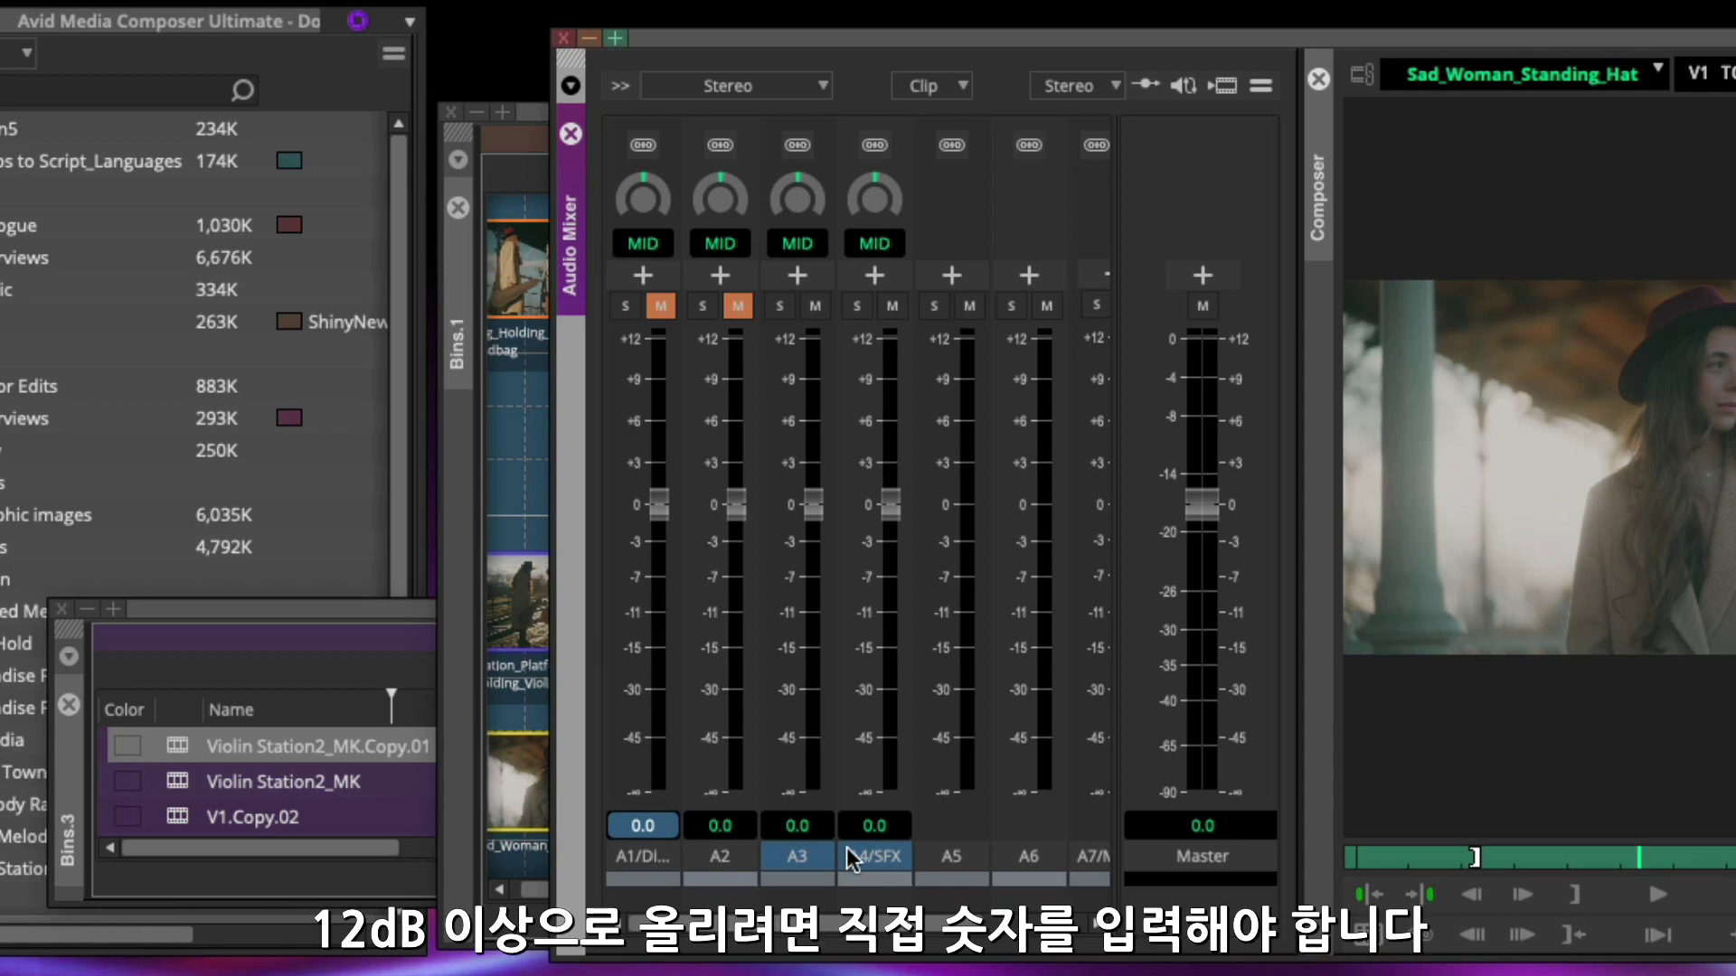
Raise A3's clip gain to +12 with the fader, then enter 36 dB in its level field
click(814, 508)
drag(813, 511, 827, 345)
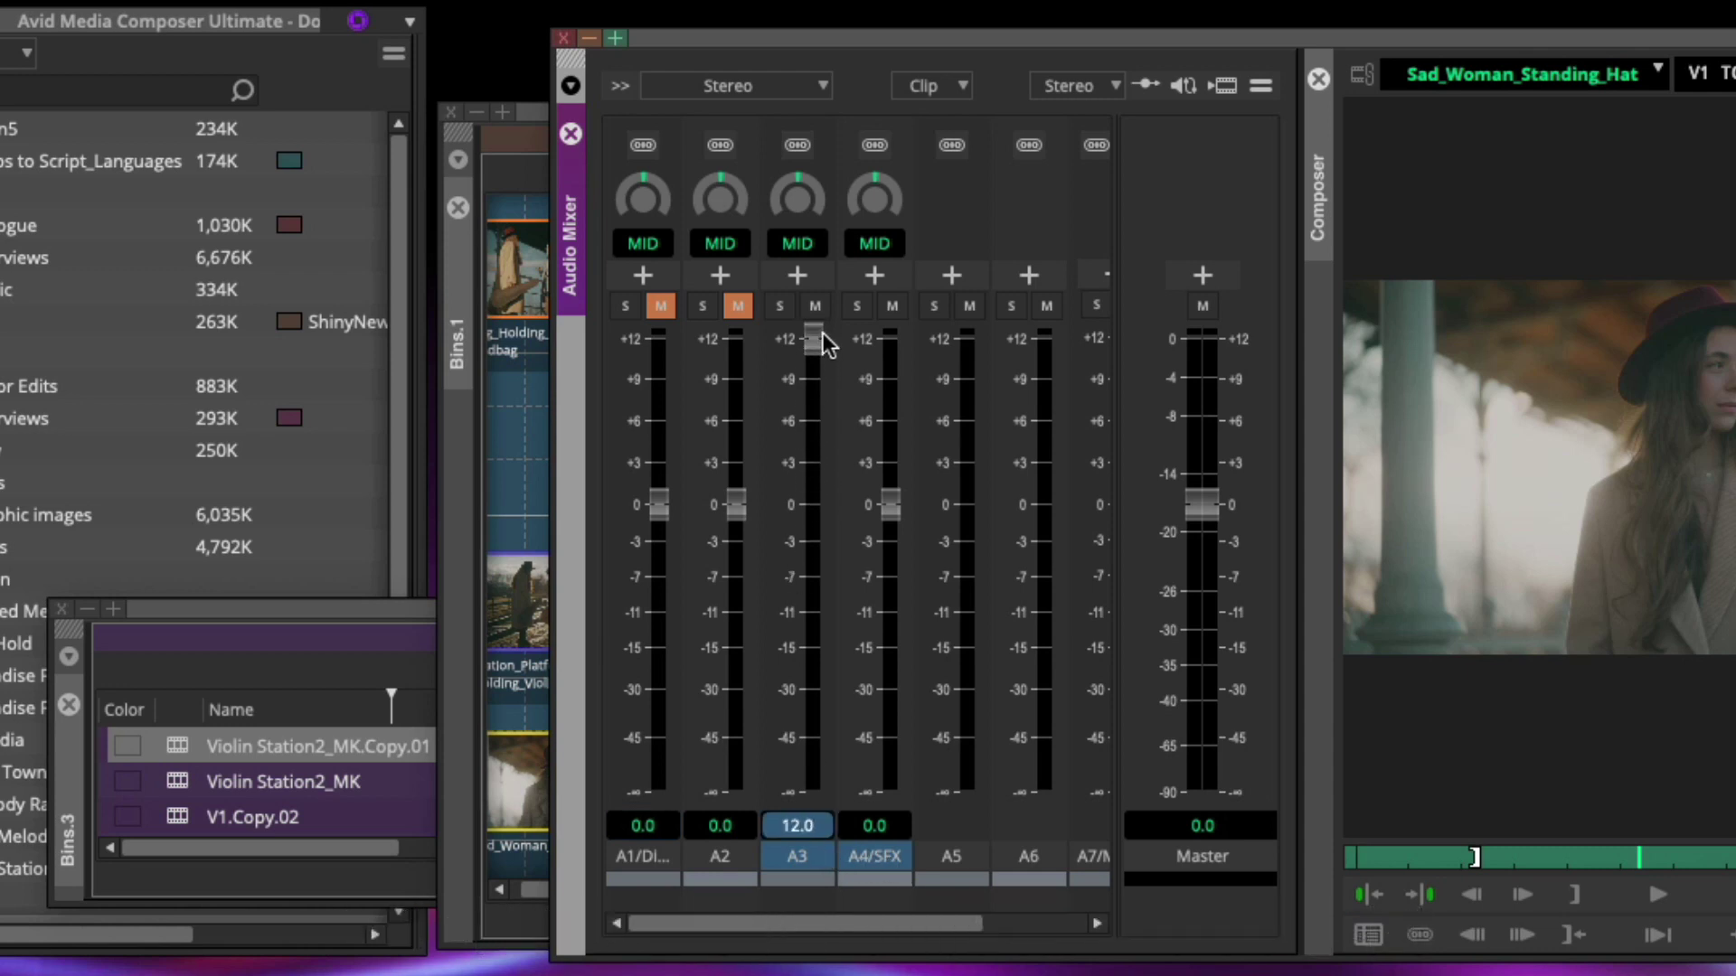
click(799, 826)
text(6)
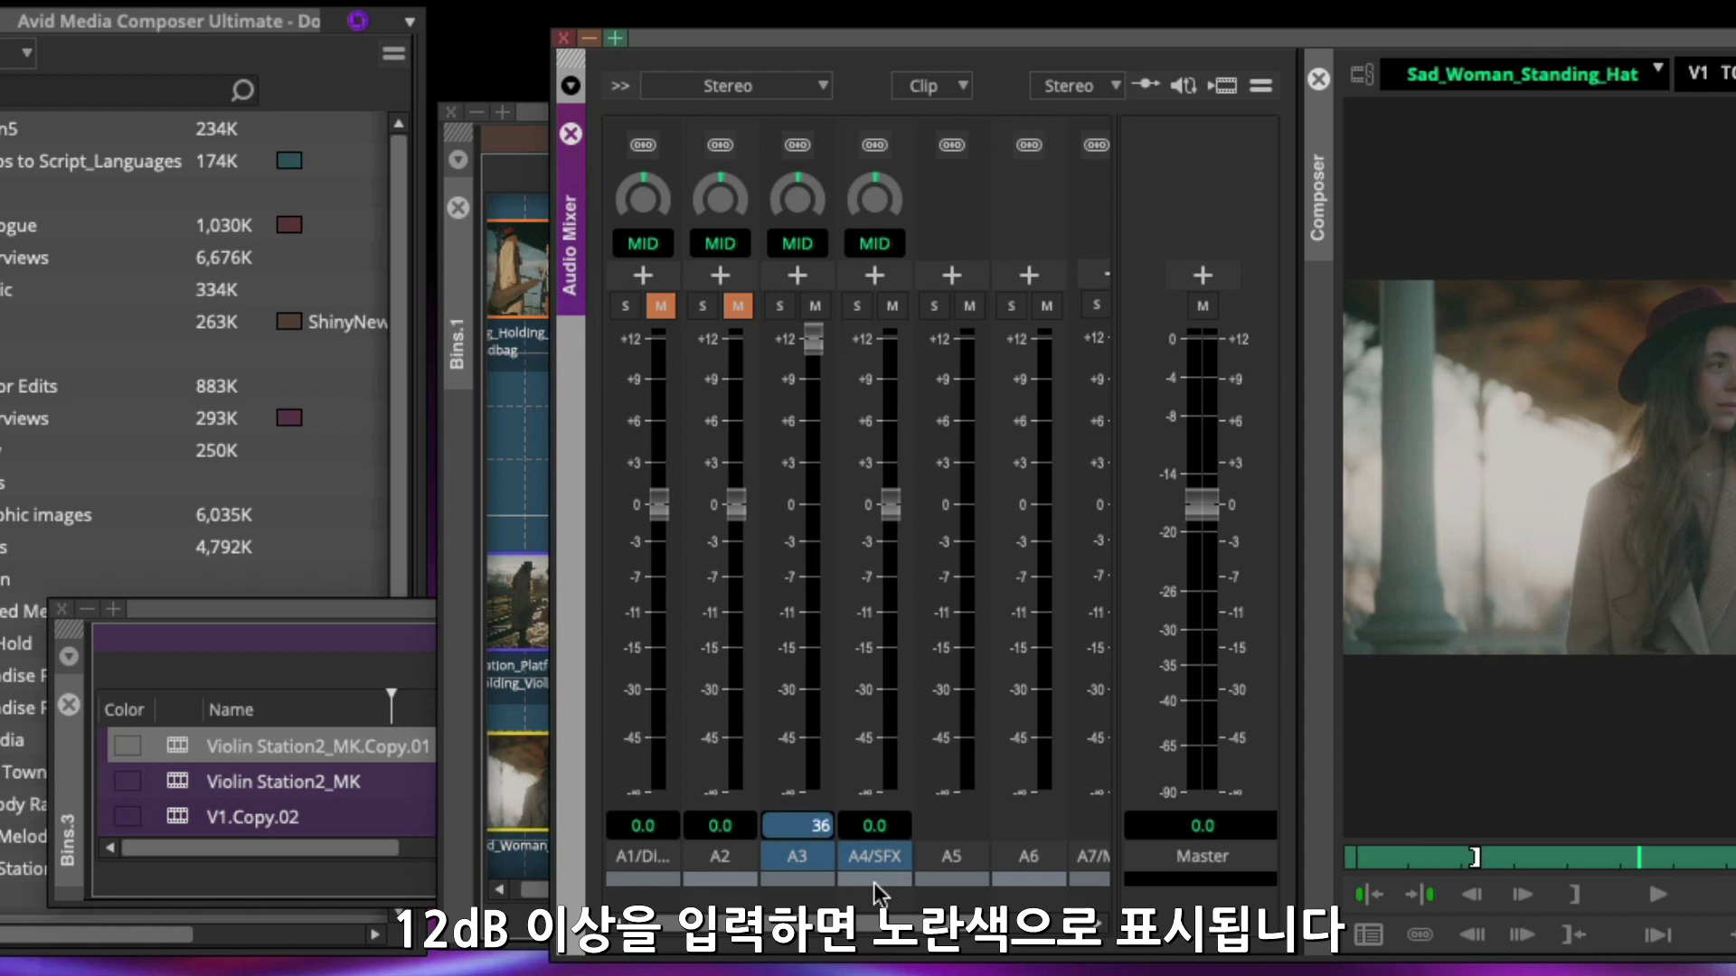
key(Return)
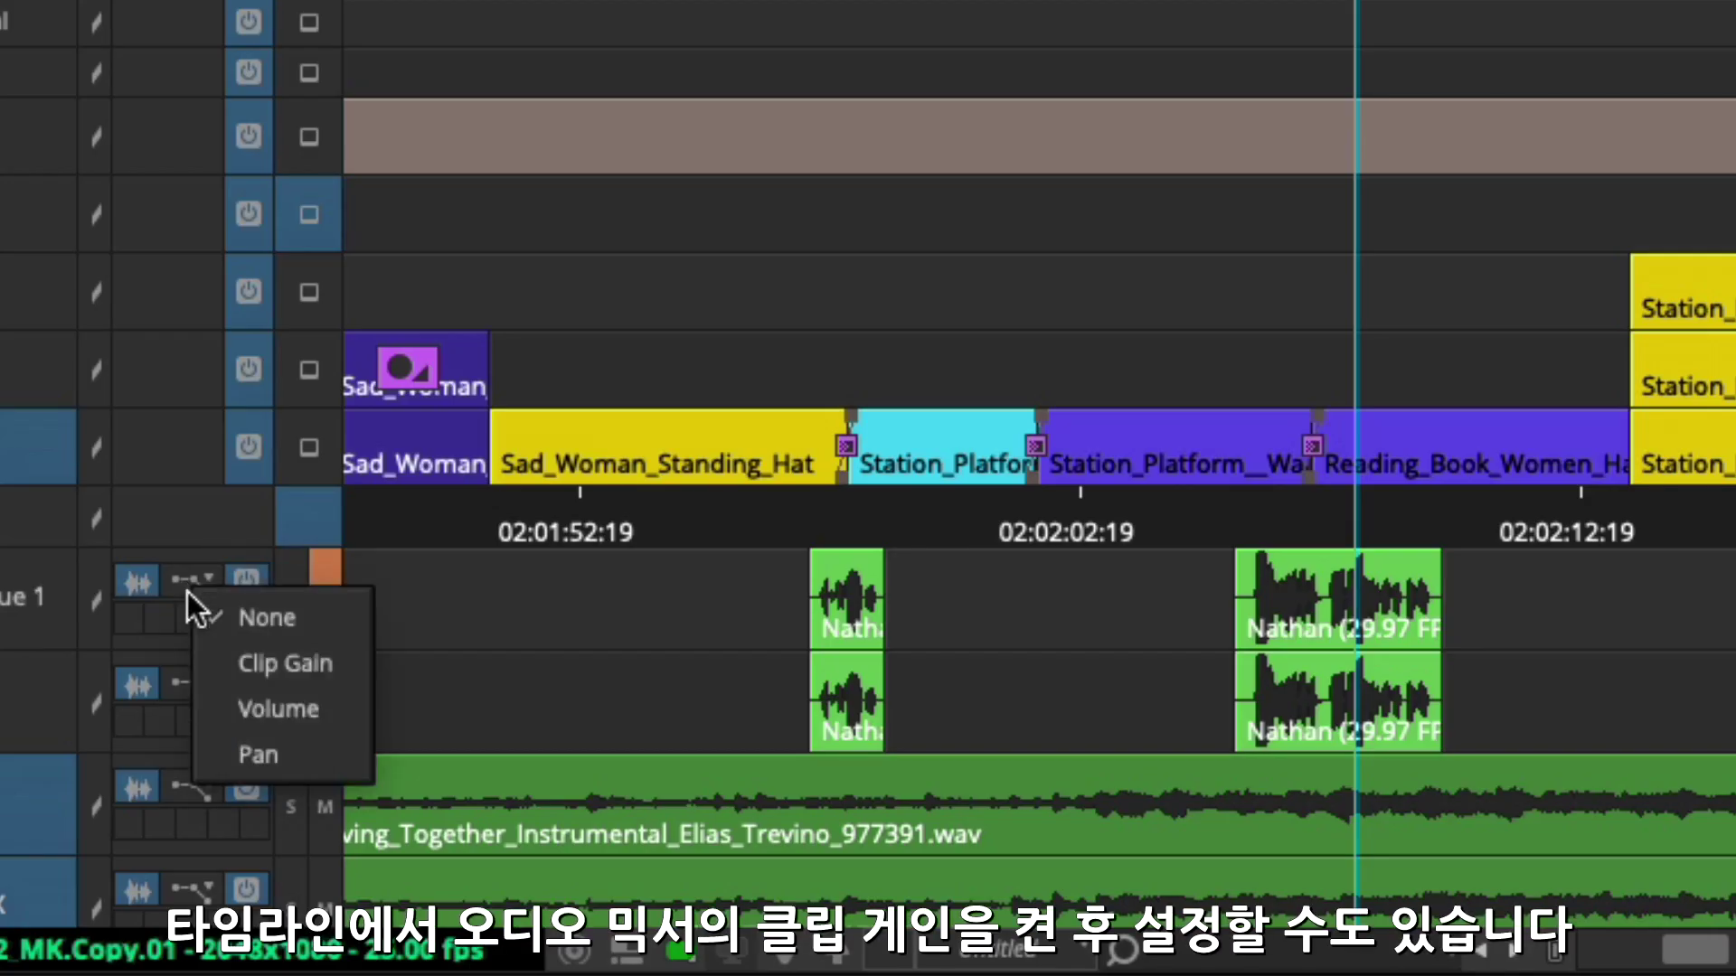
Show clip gain on A1's Nathan clips and open one clip's gain slider at 0.0 dB
click(224, 665)
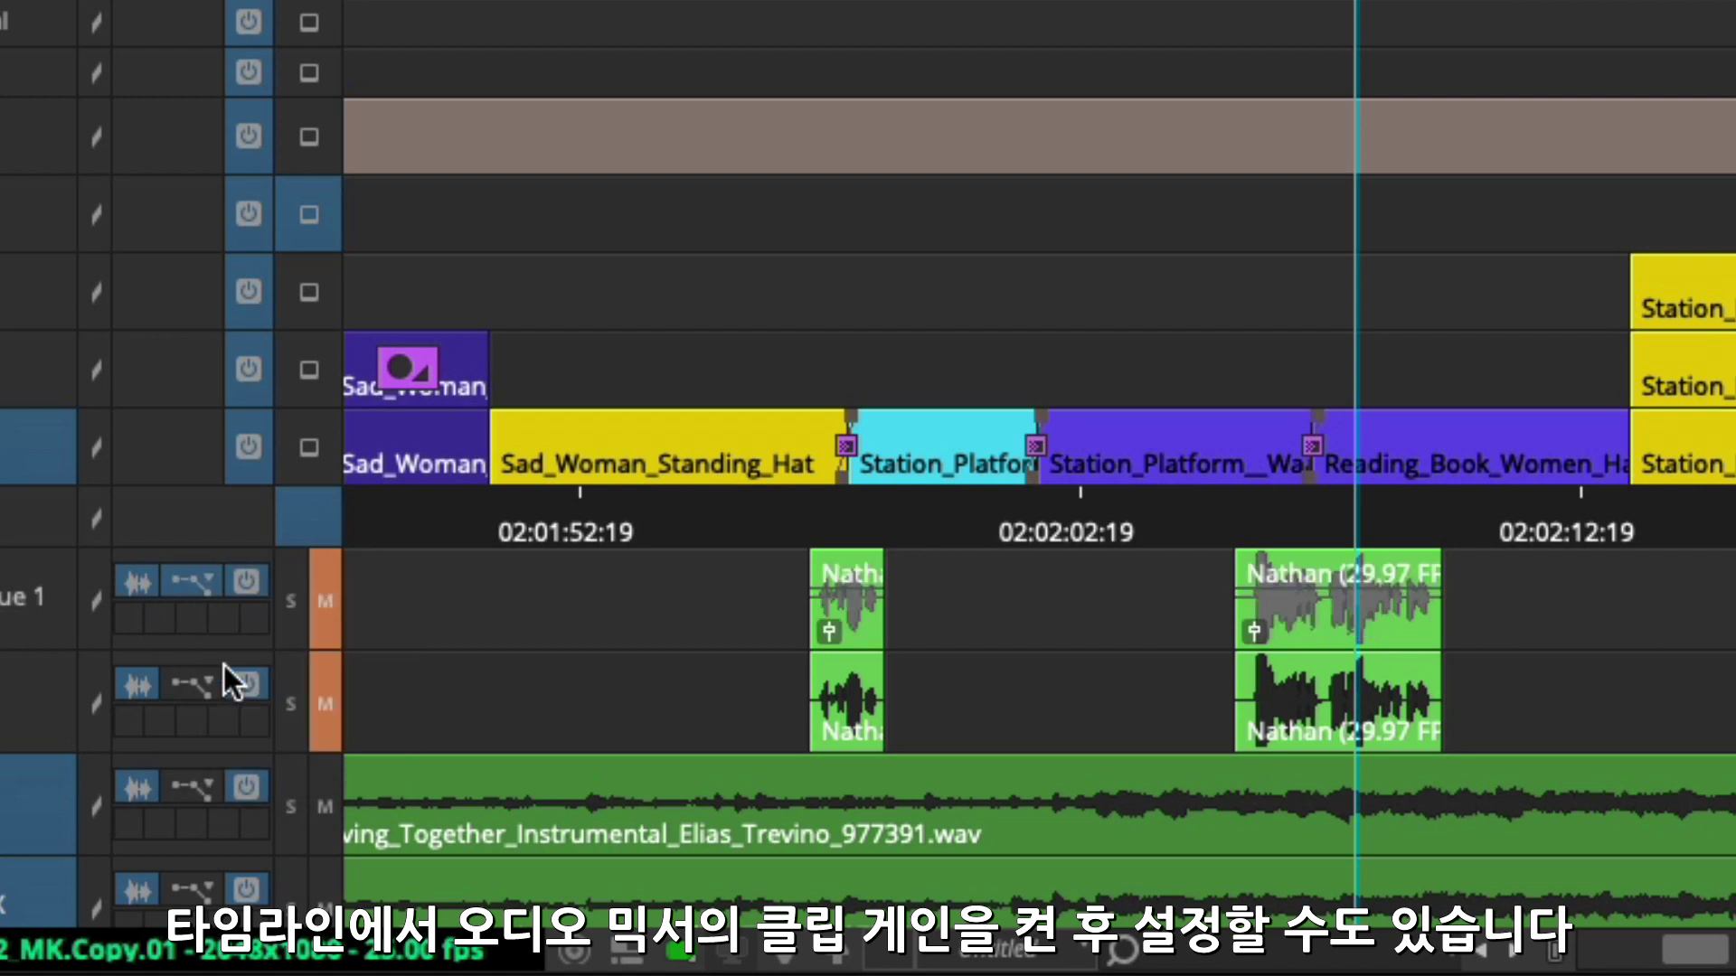
click(1255, 631)
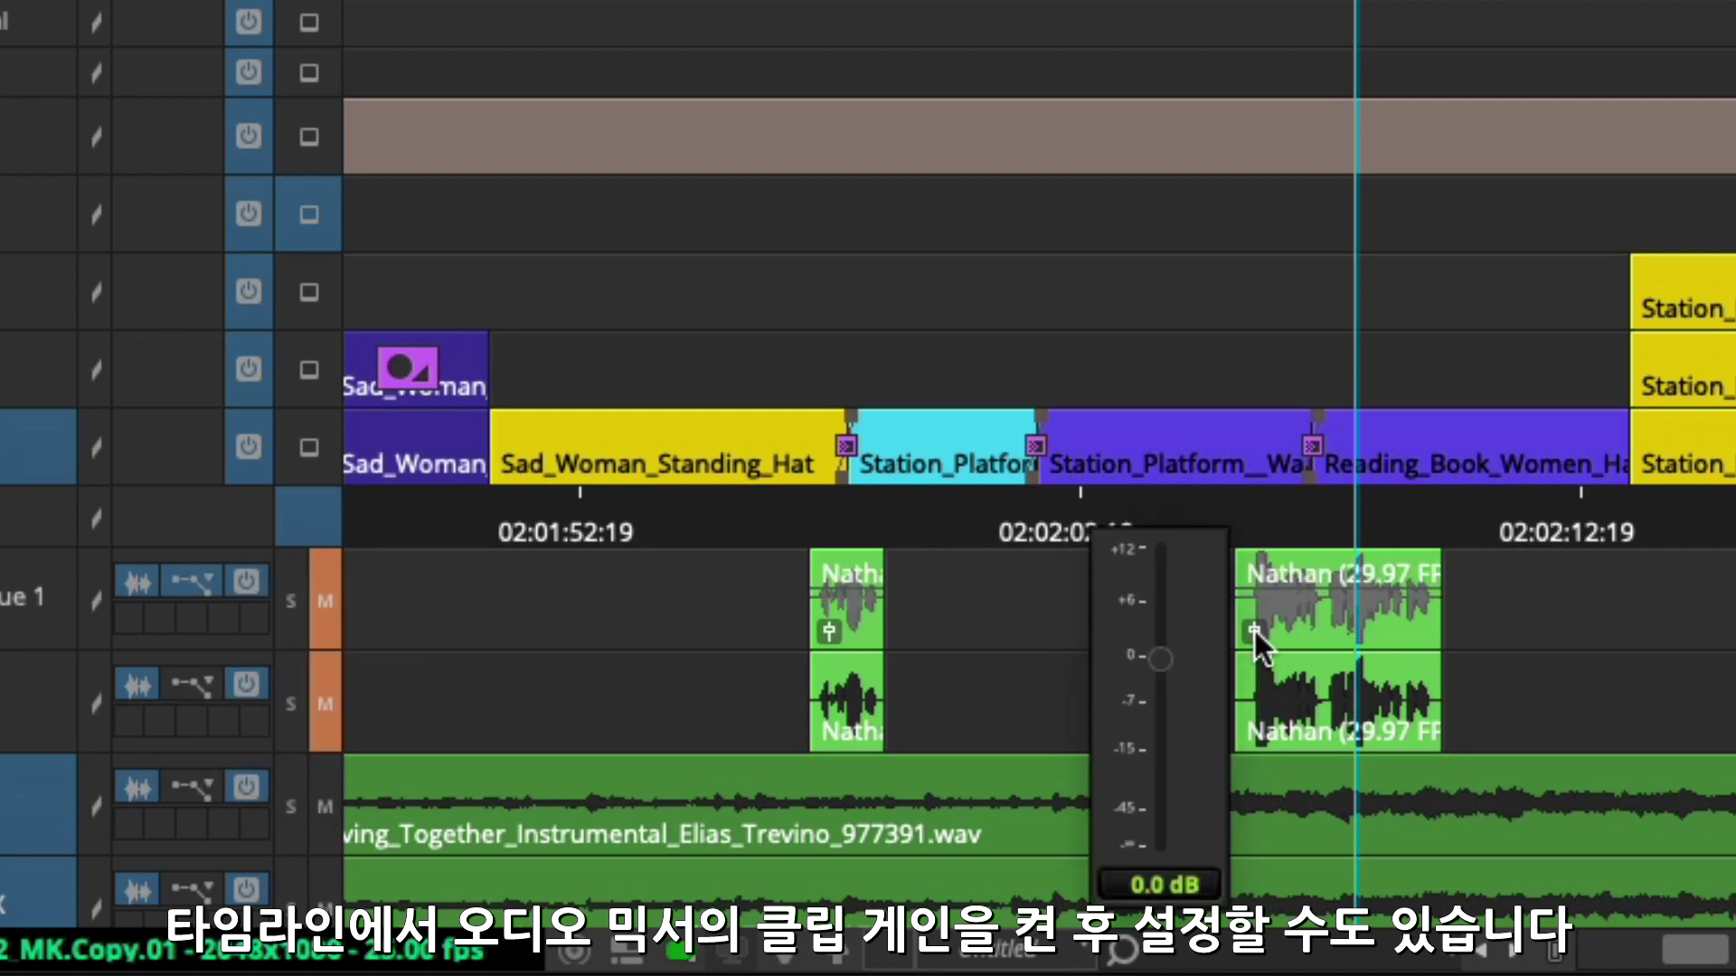
click(1172, 881)
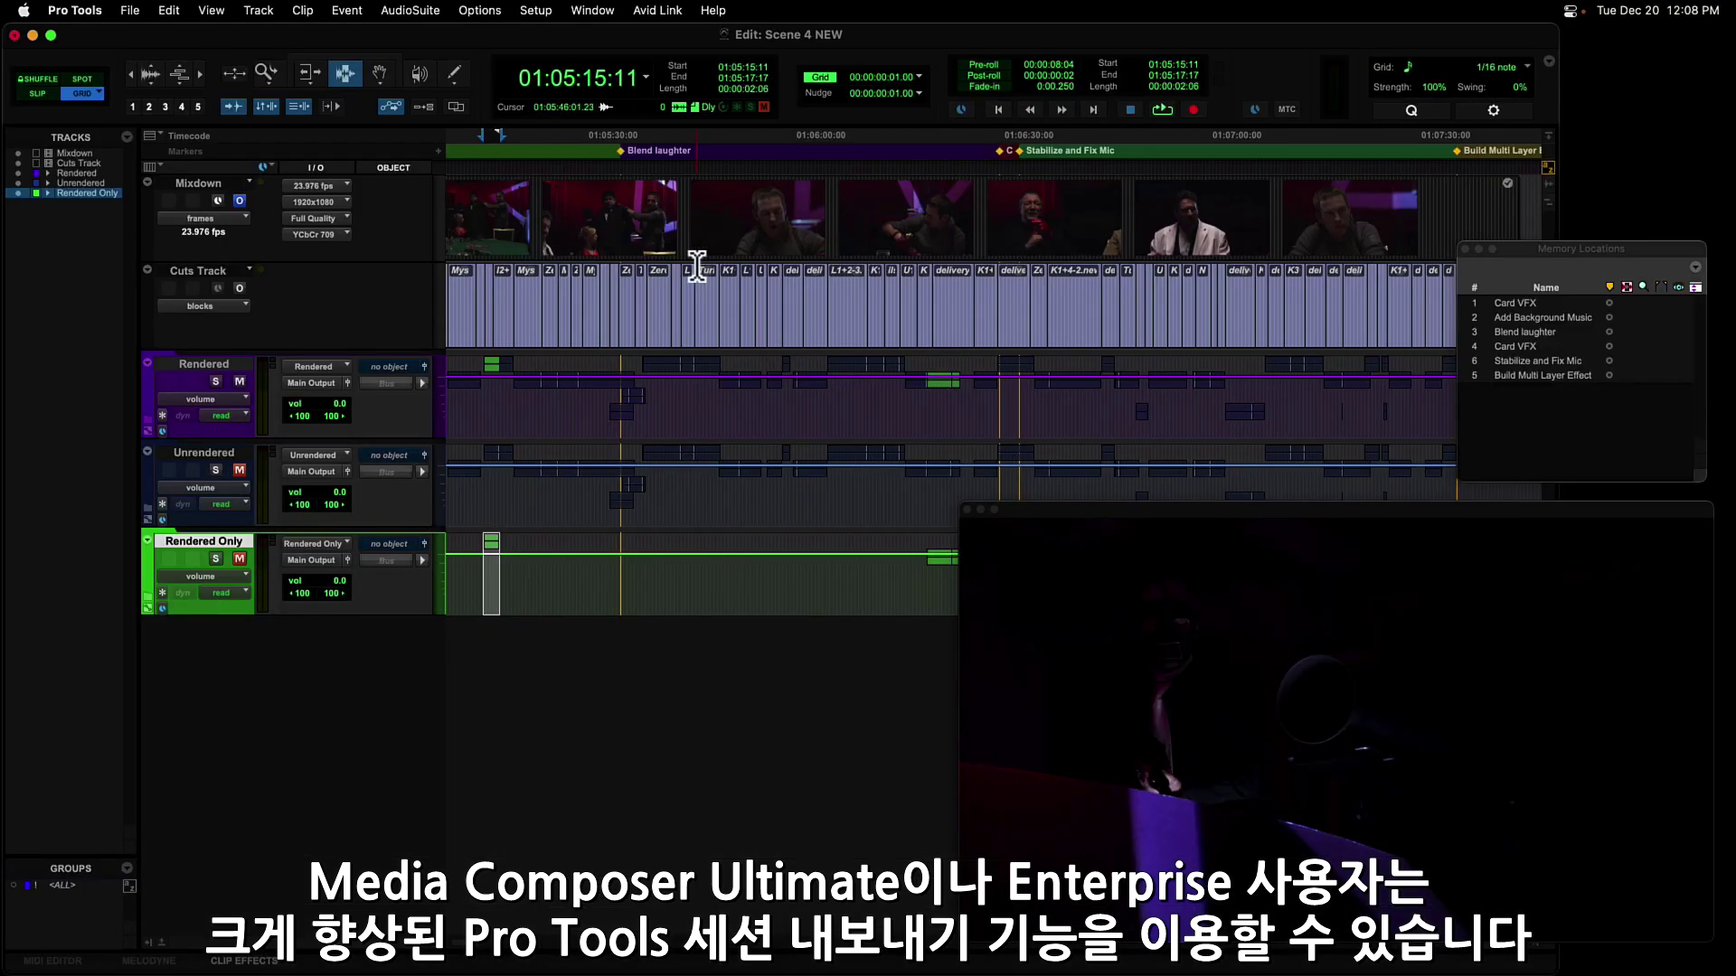
Jump the playhead to the Blend laughter marker, then to Card VFX at 01:06:29:18
click(623, 153)
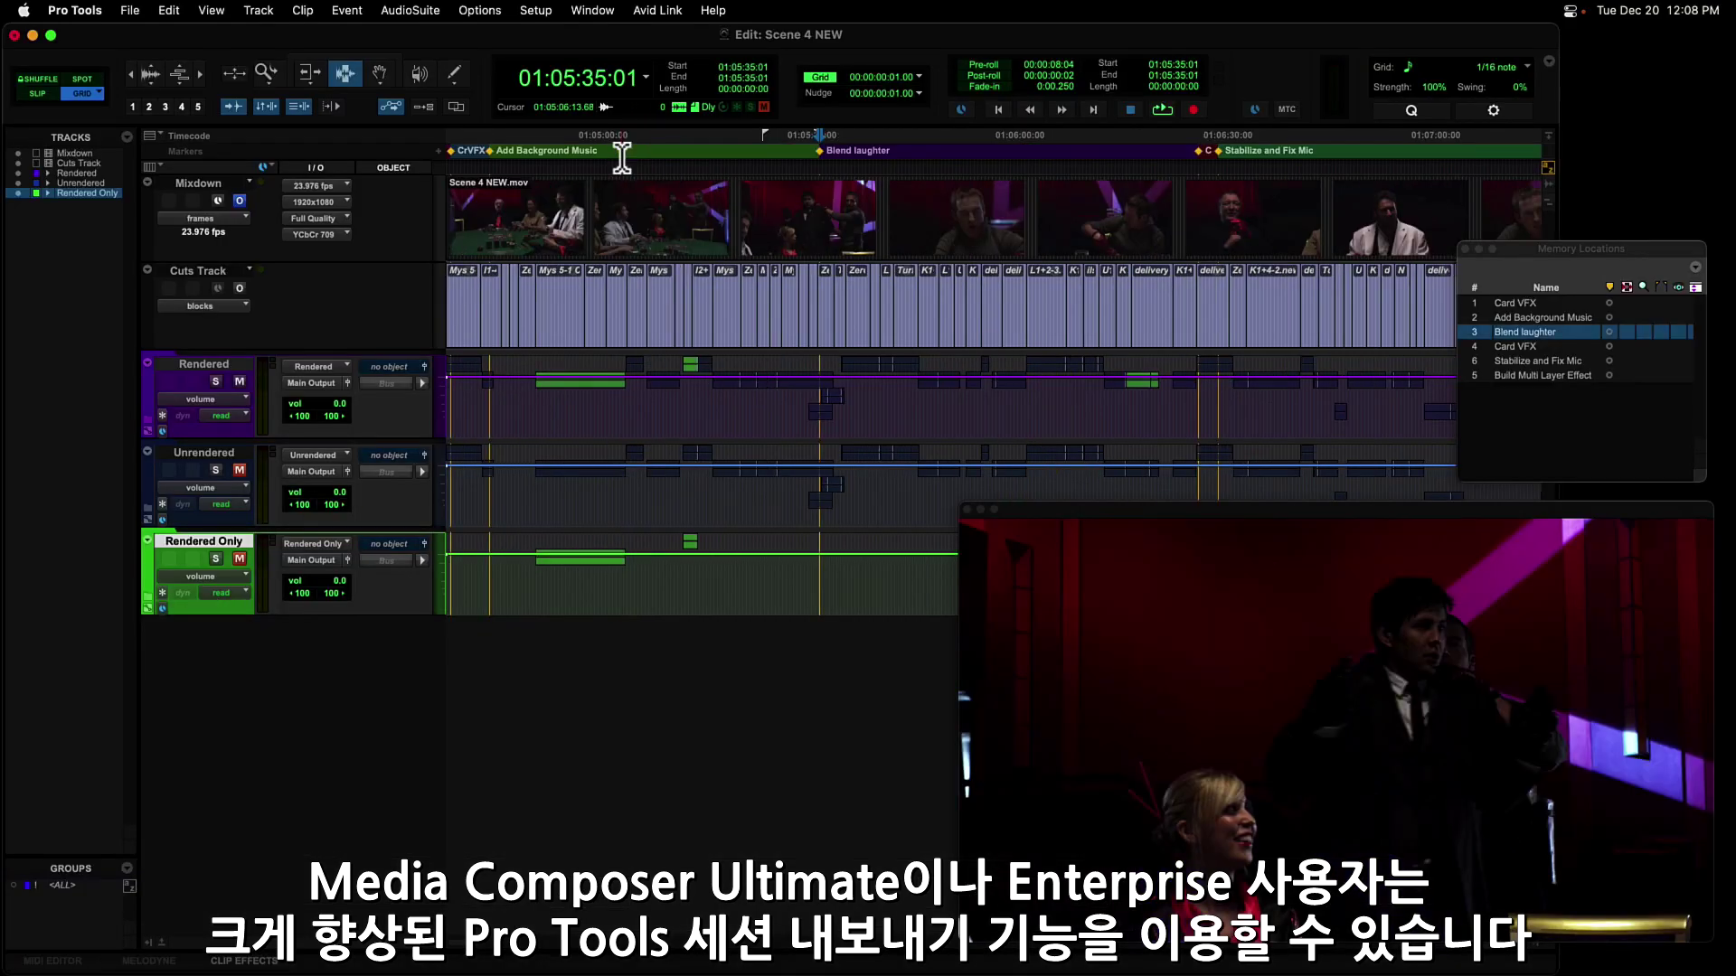
click(1204, 159)
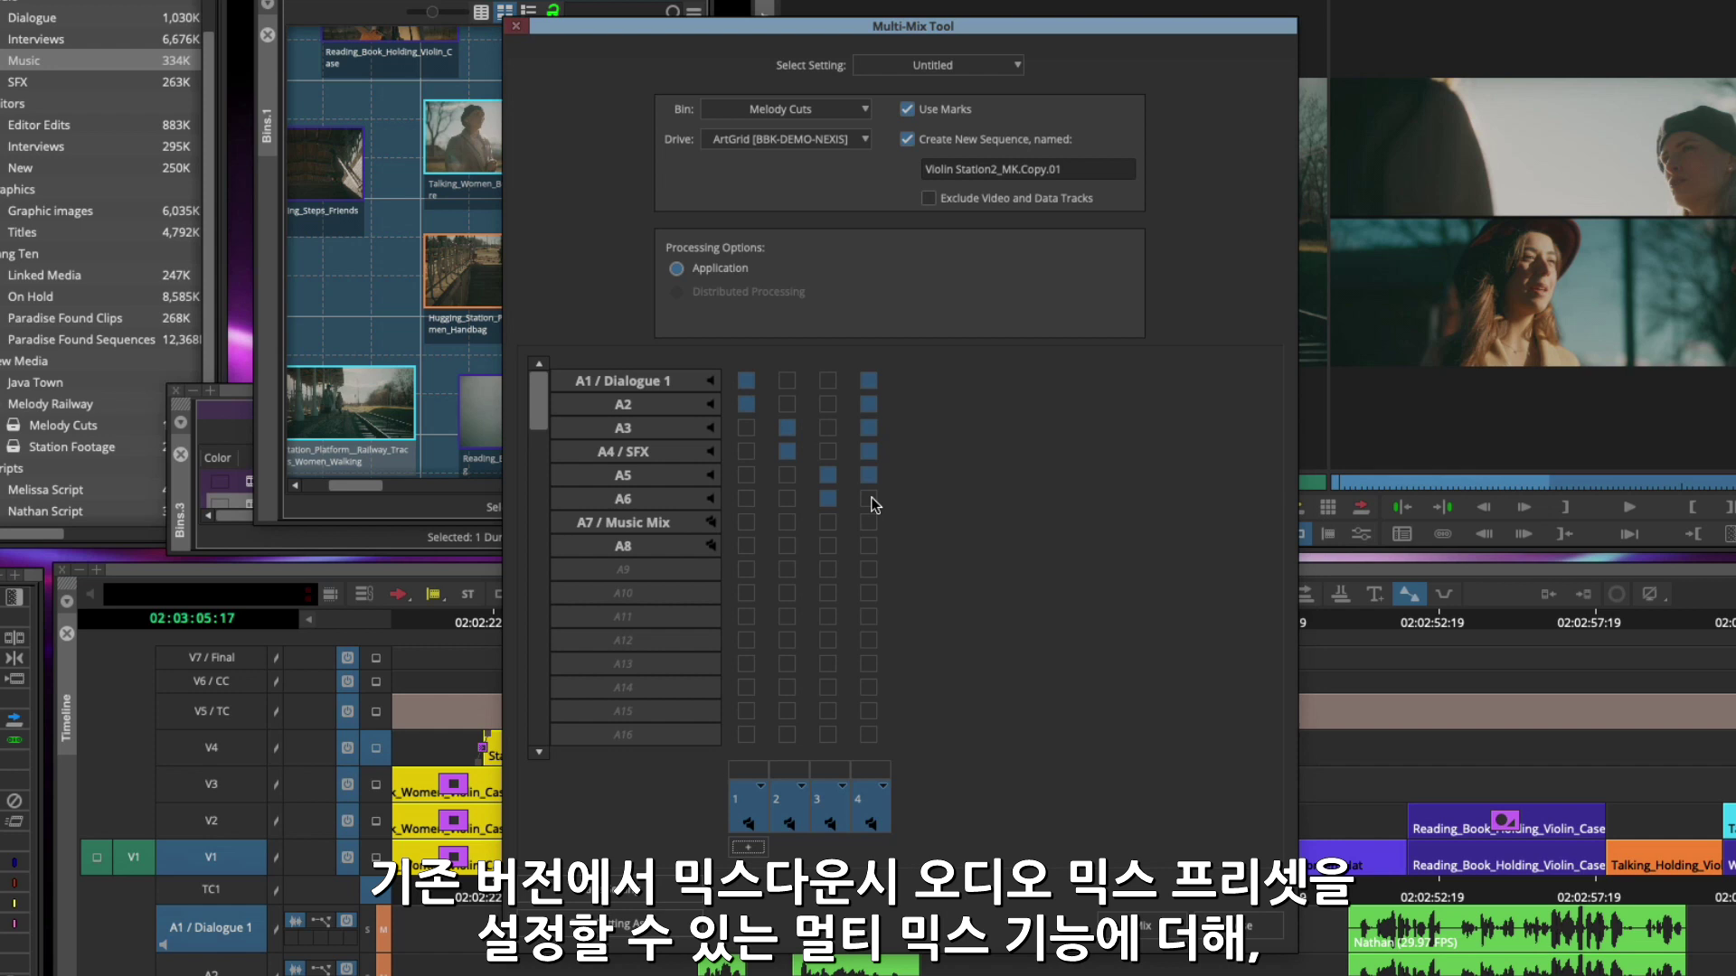
Route A6 into mix 4, then set the audio mixdown to Multi-Mix Tool with preset Multi 1
click(870, 498)
click(884, 787)
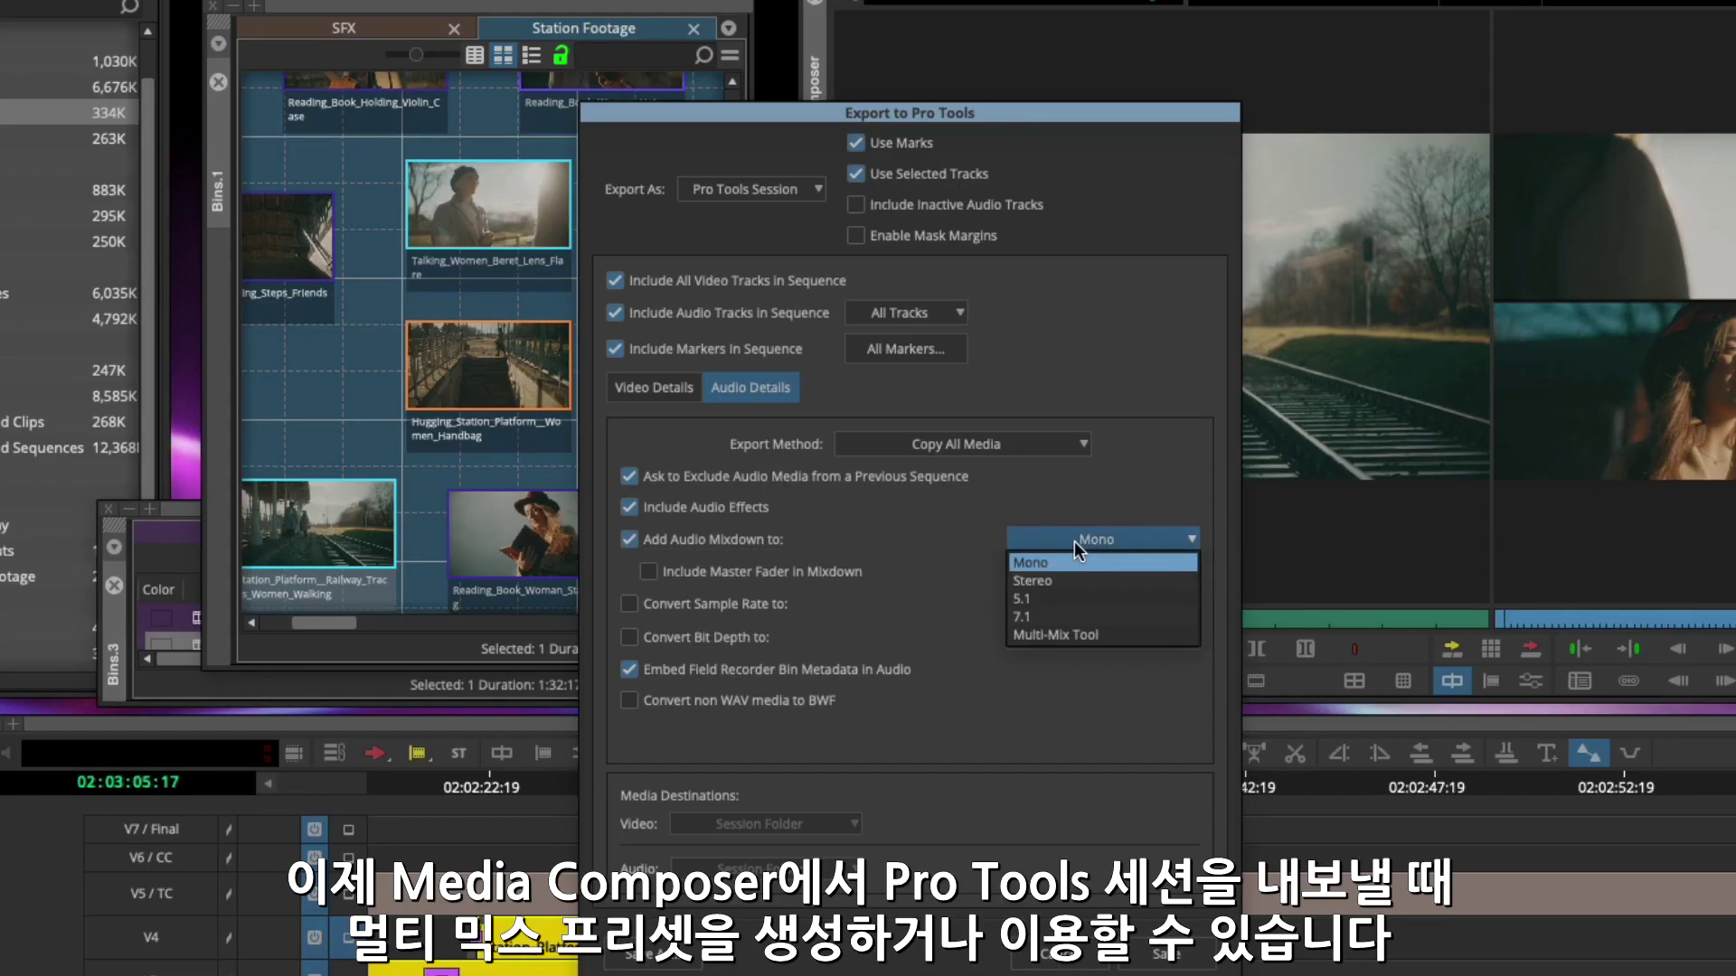
click(1124, 638)
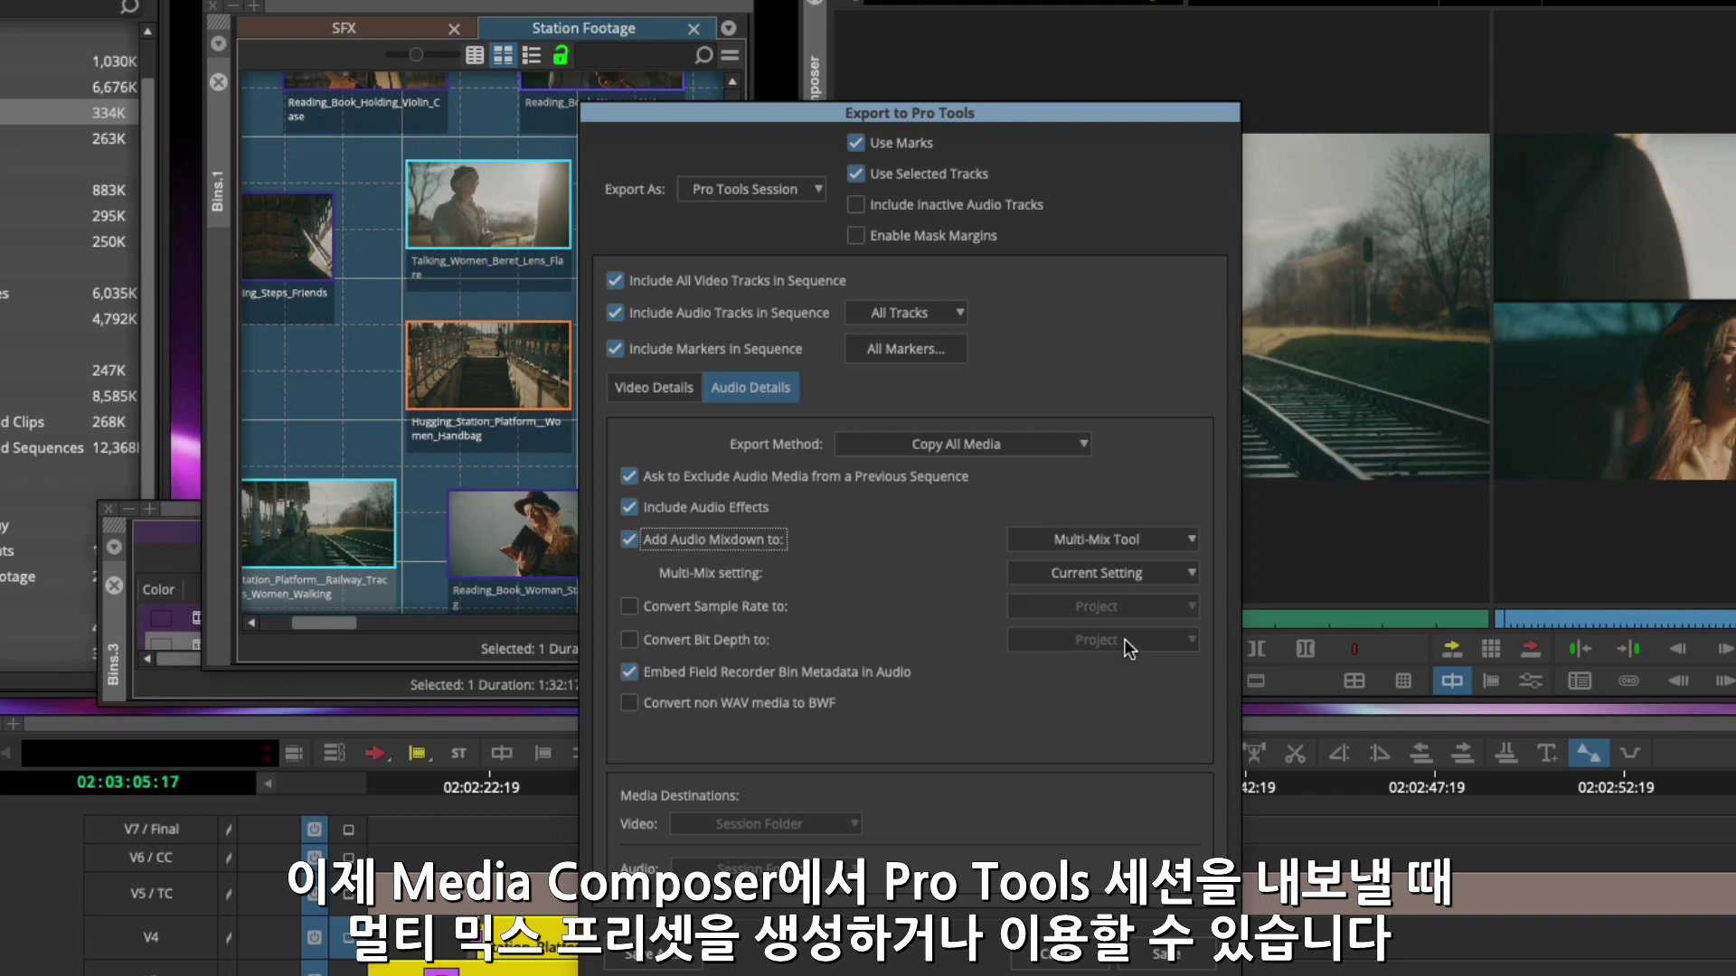
click(1124, 575)
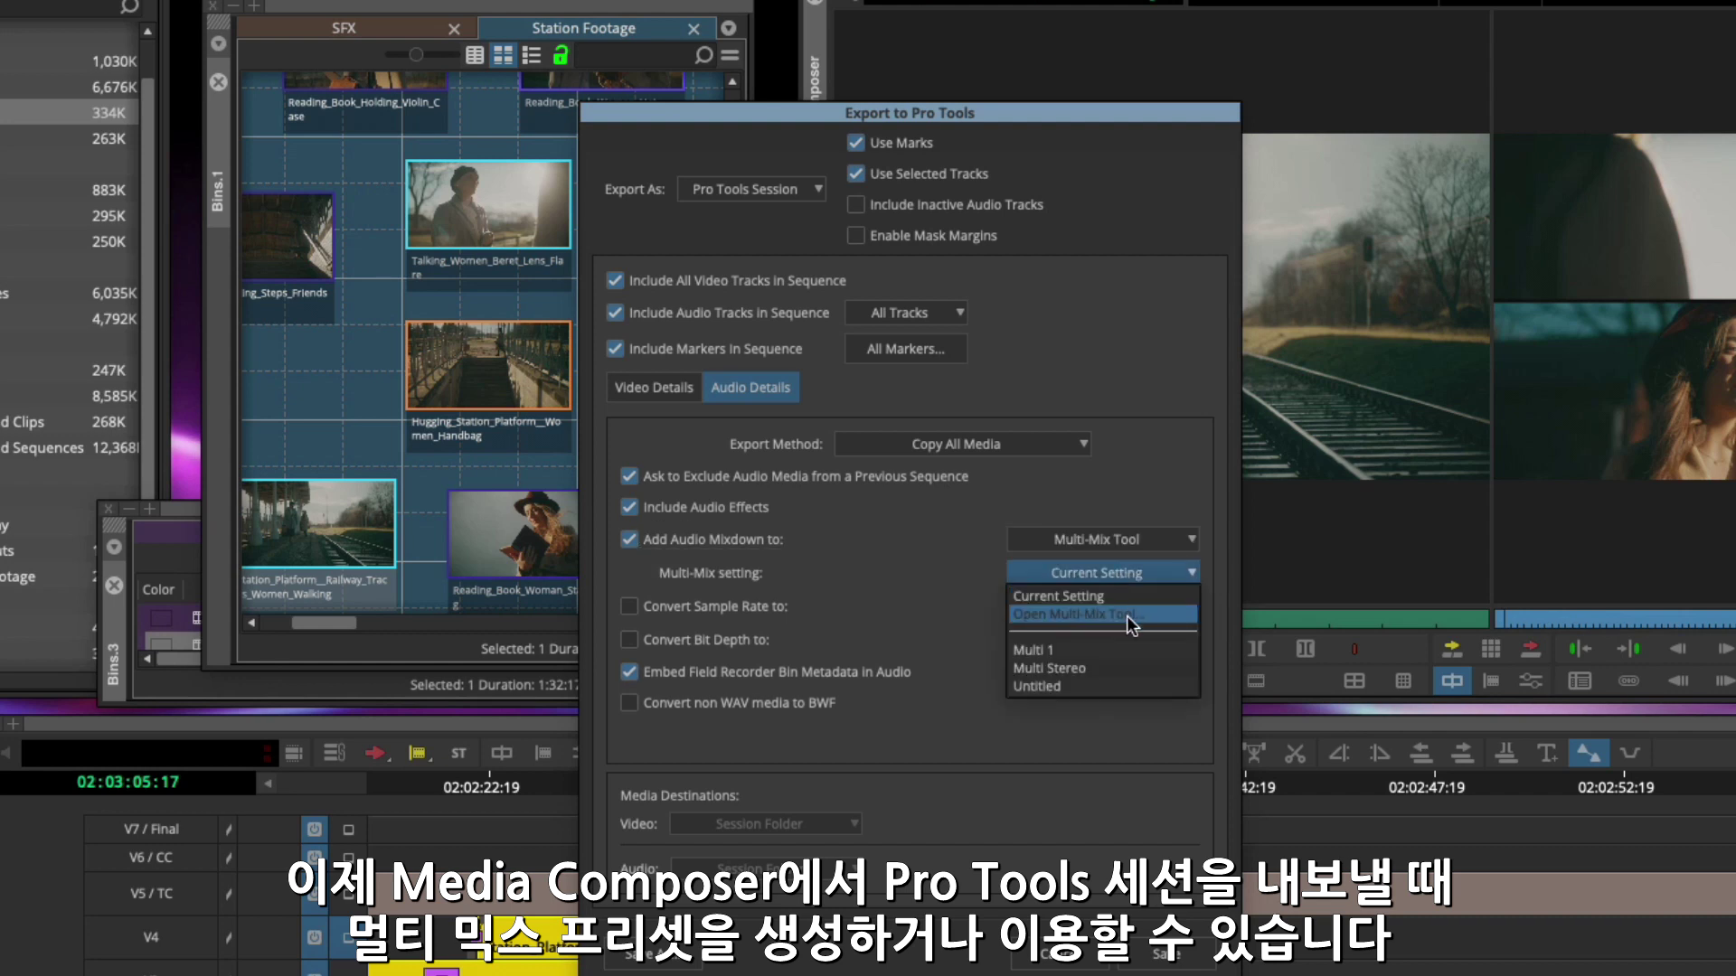
click(1128, 649)
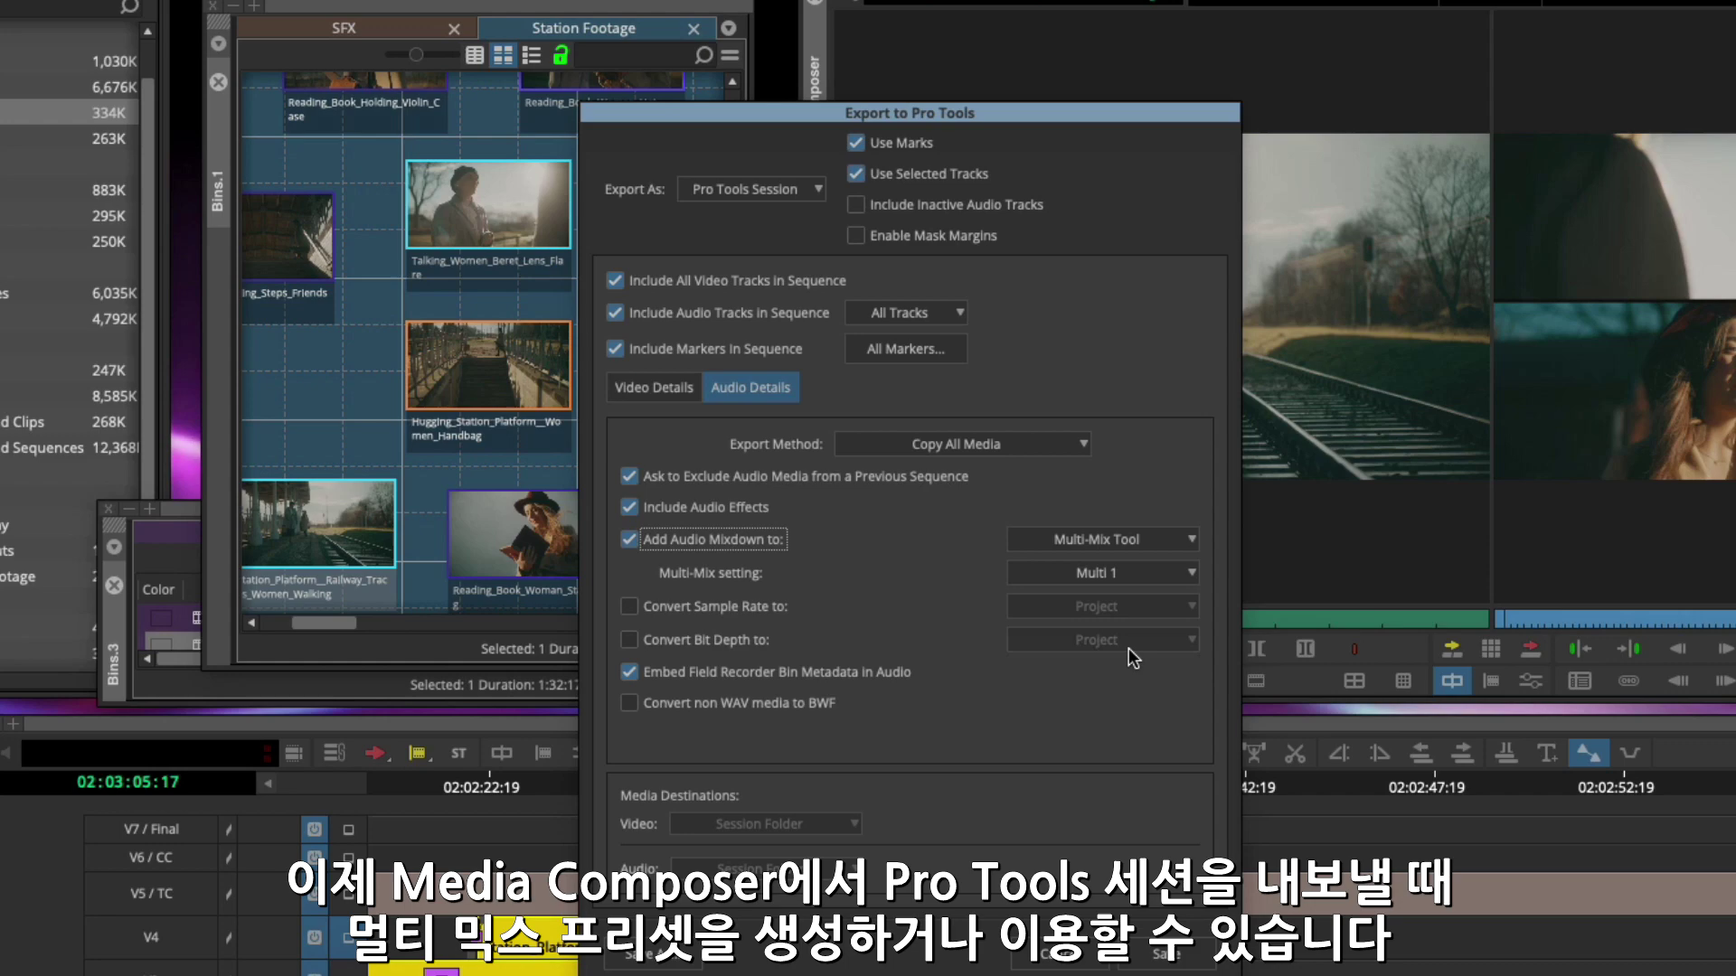
click(1128, 541)
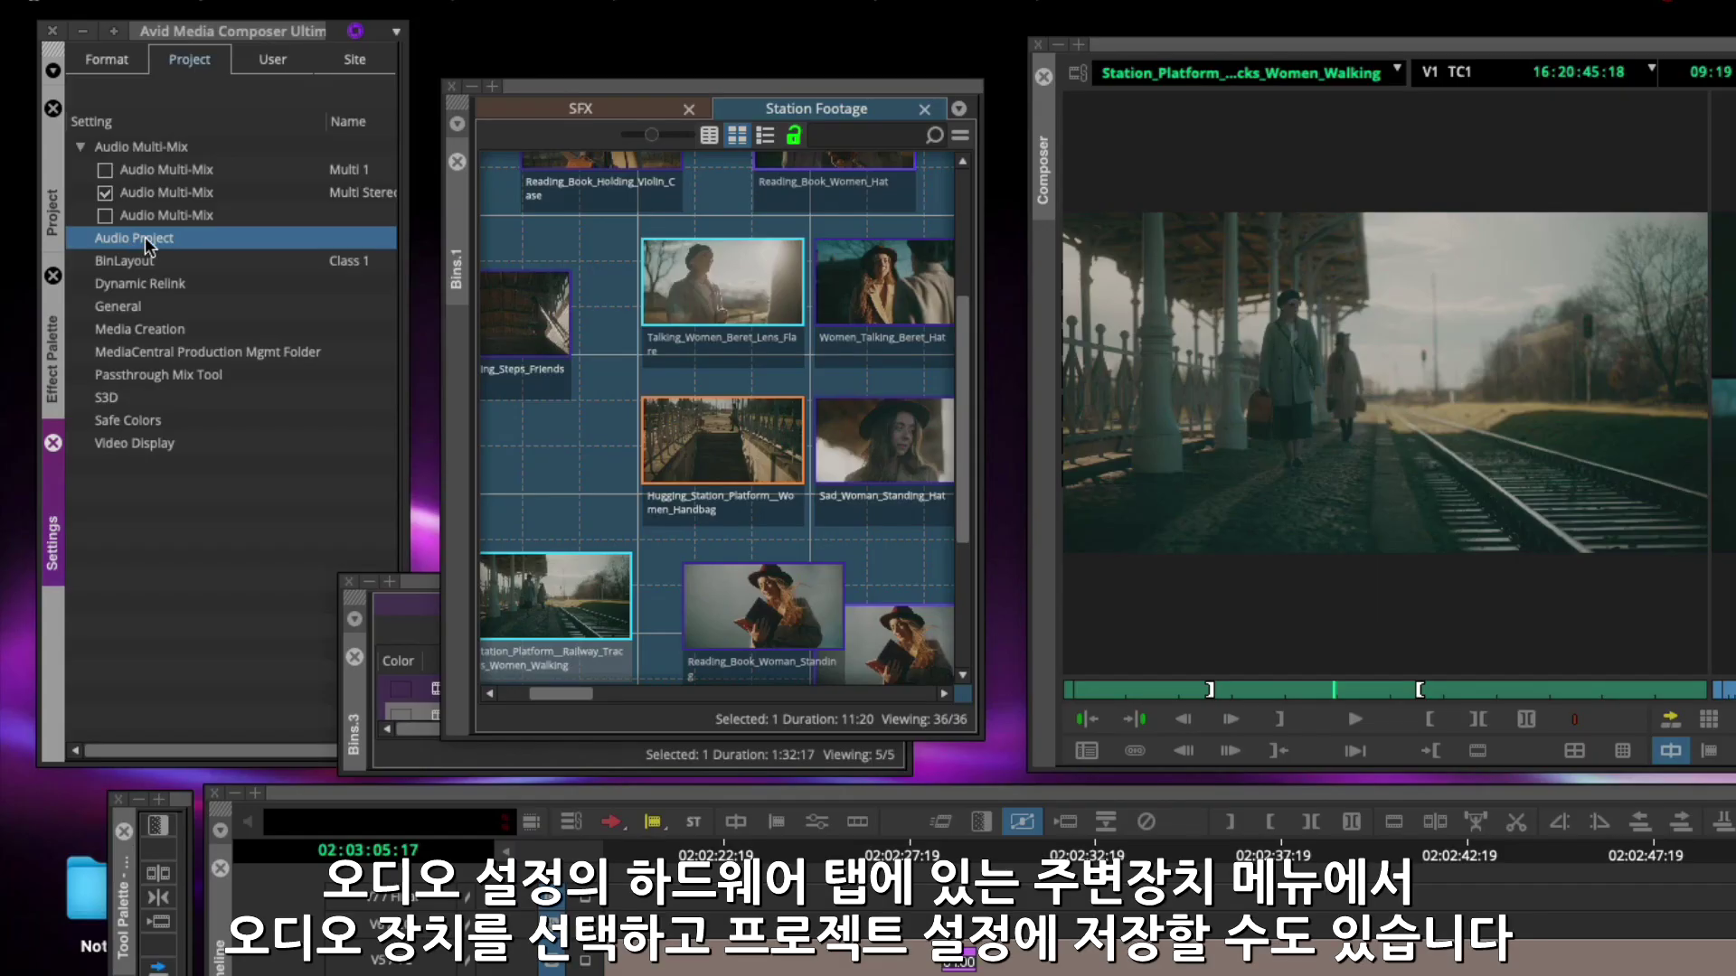
Show the Hardware settings in Audio Project Settings and list peripheral devices, including Yeti Stereo Microphone
double_click(145, 238)
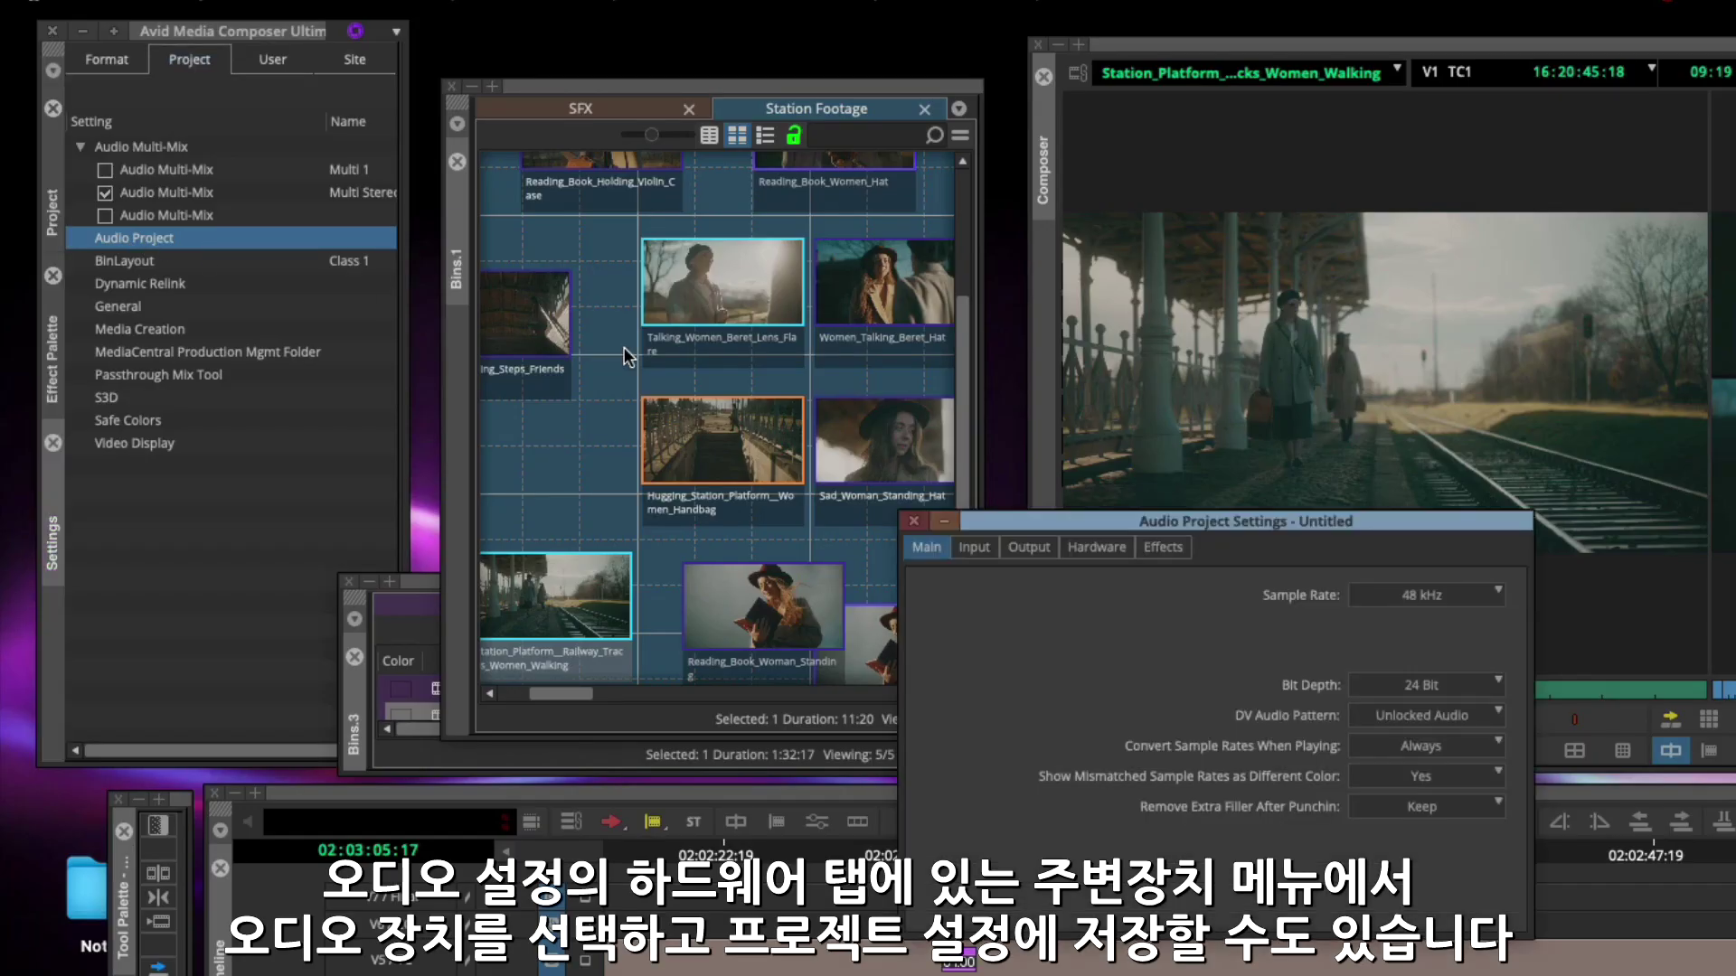
click(1081, 546)
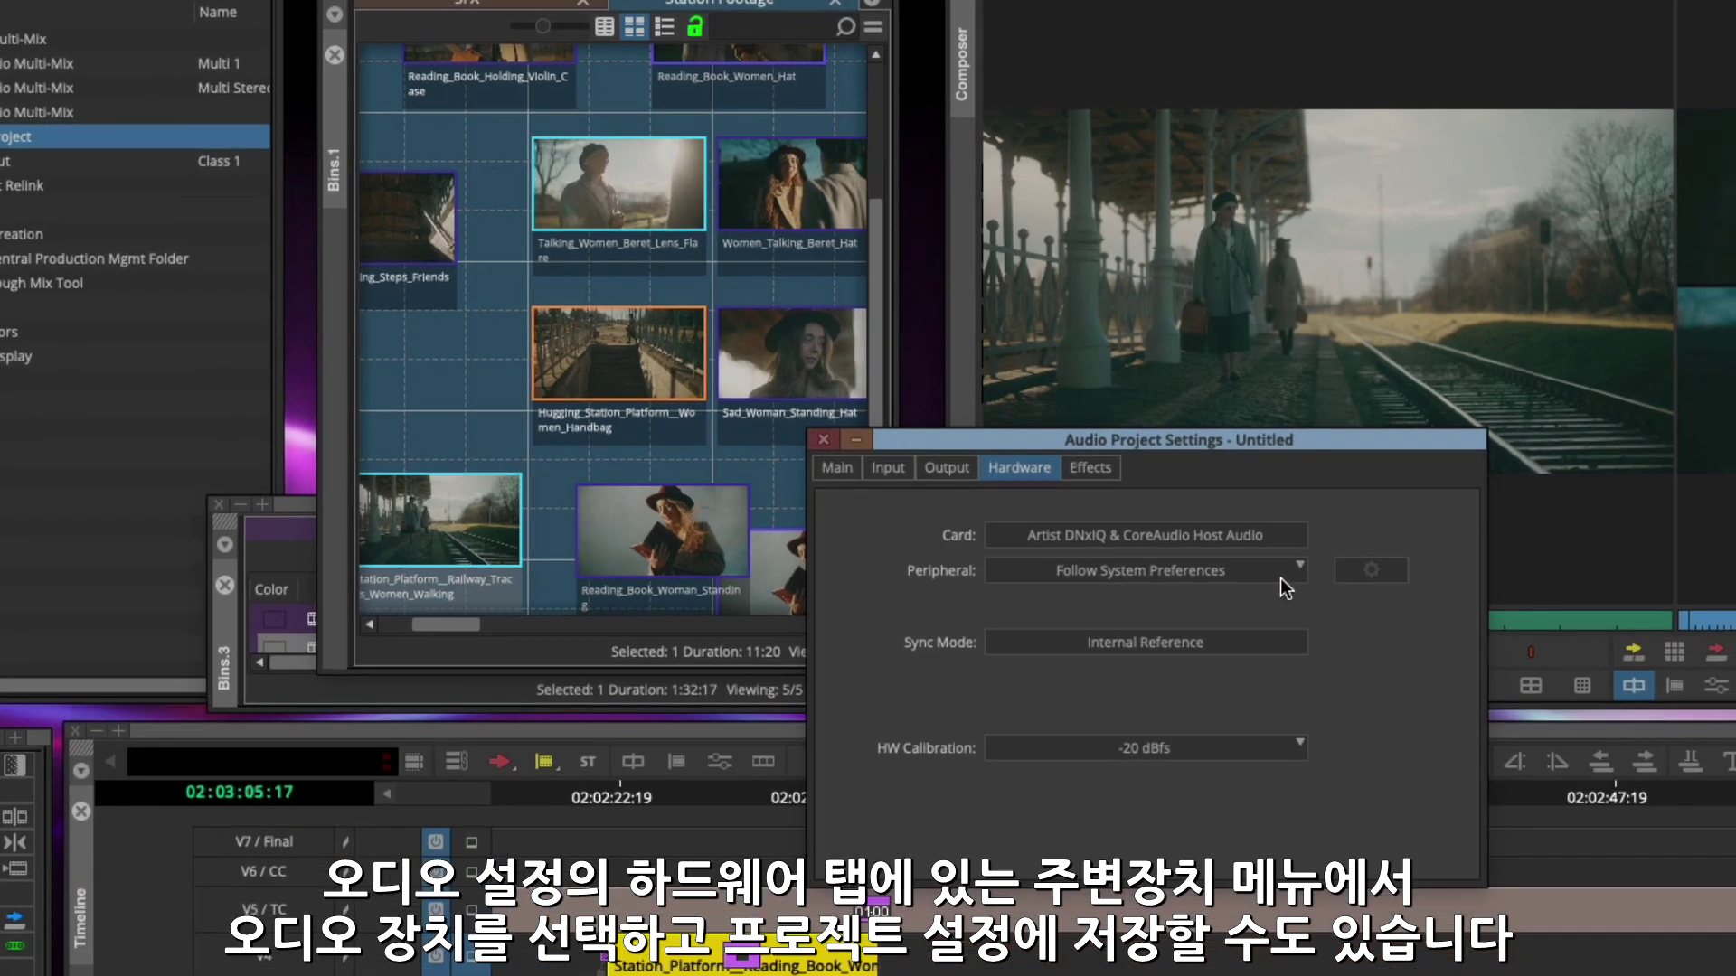
click(1336, 647)
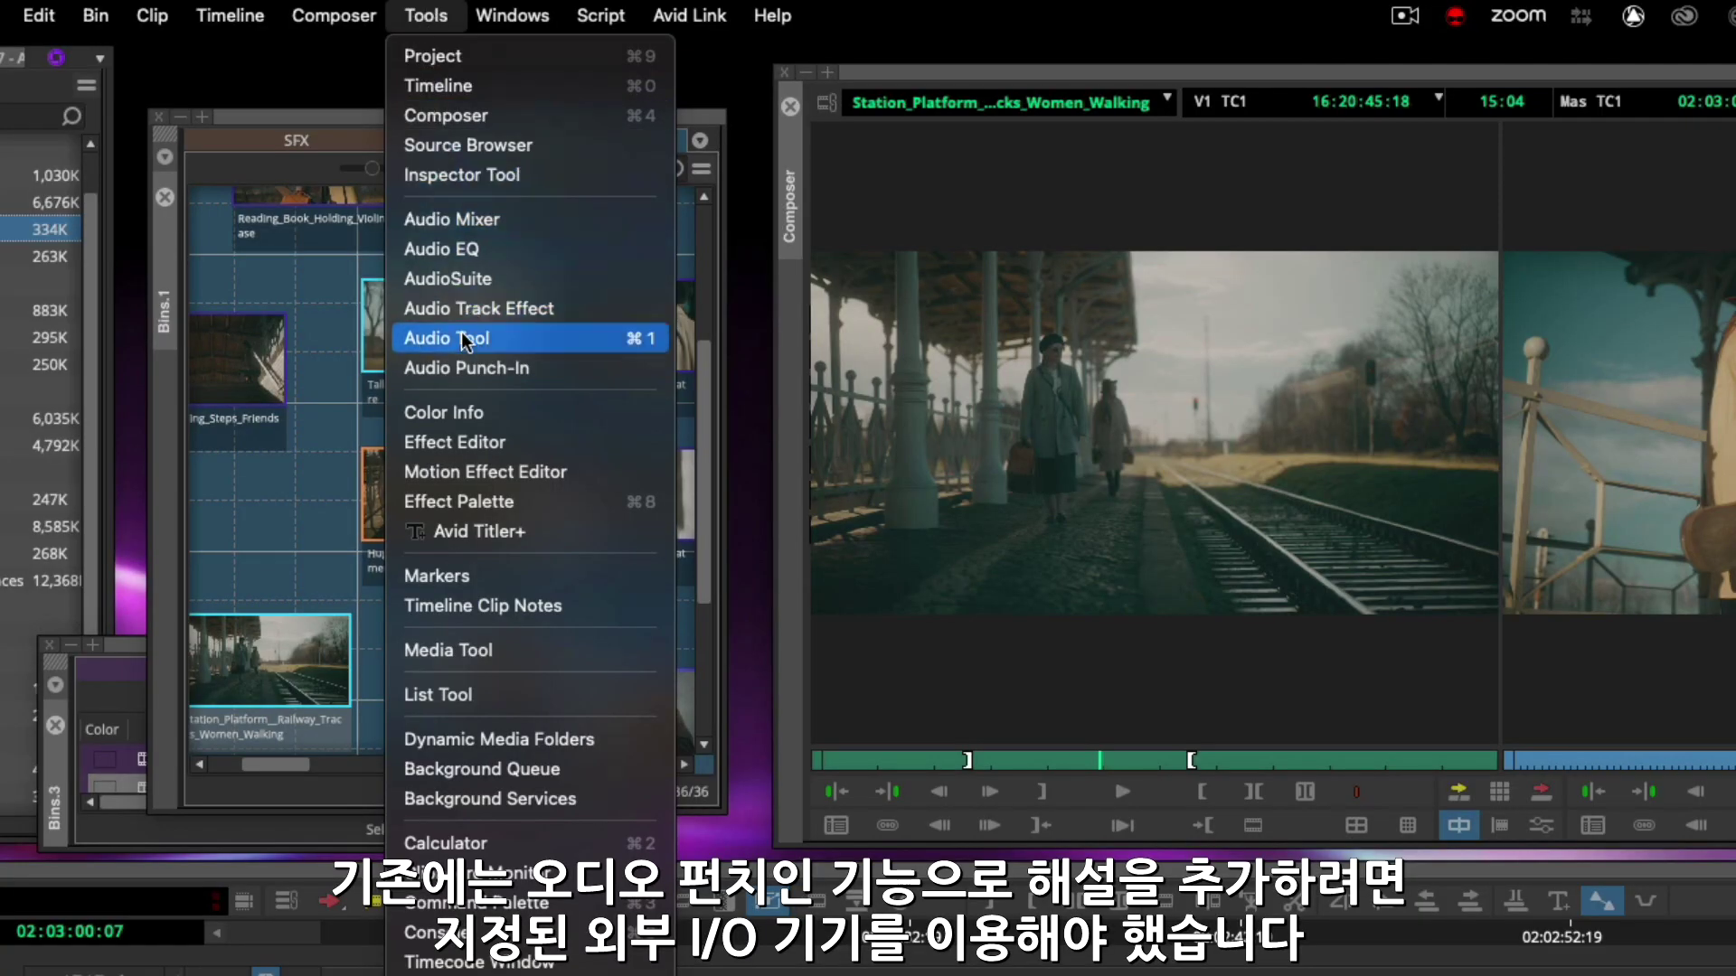
Open the Audio Punch-In tool, move its window up and left, and list the input sources
click(461, 369)
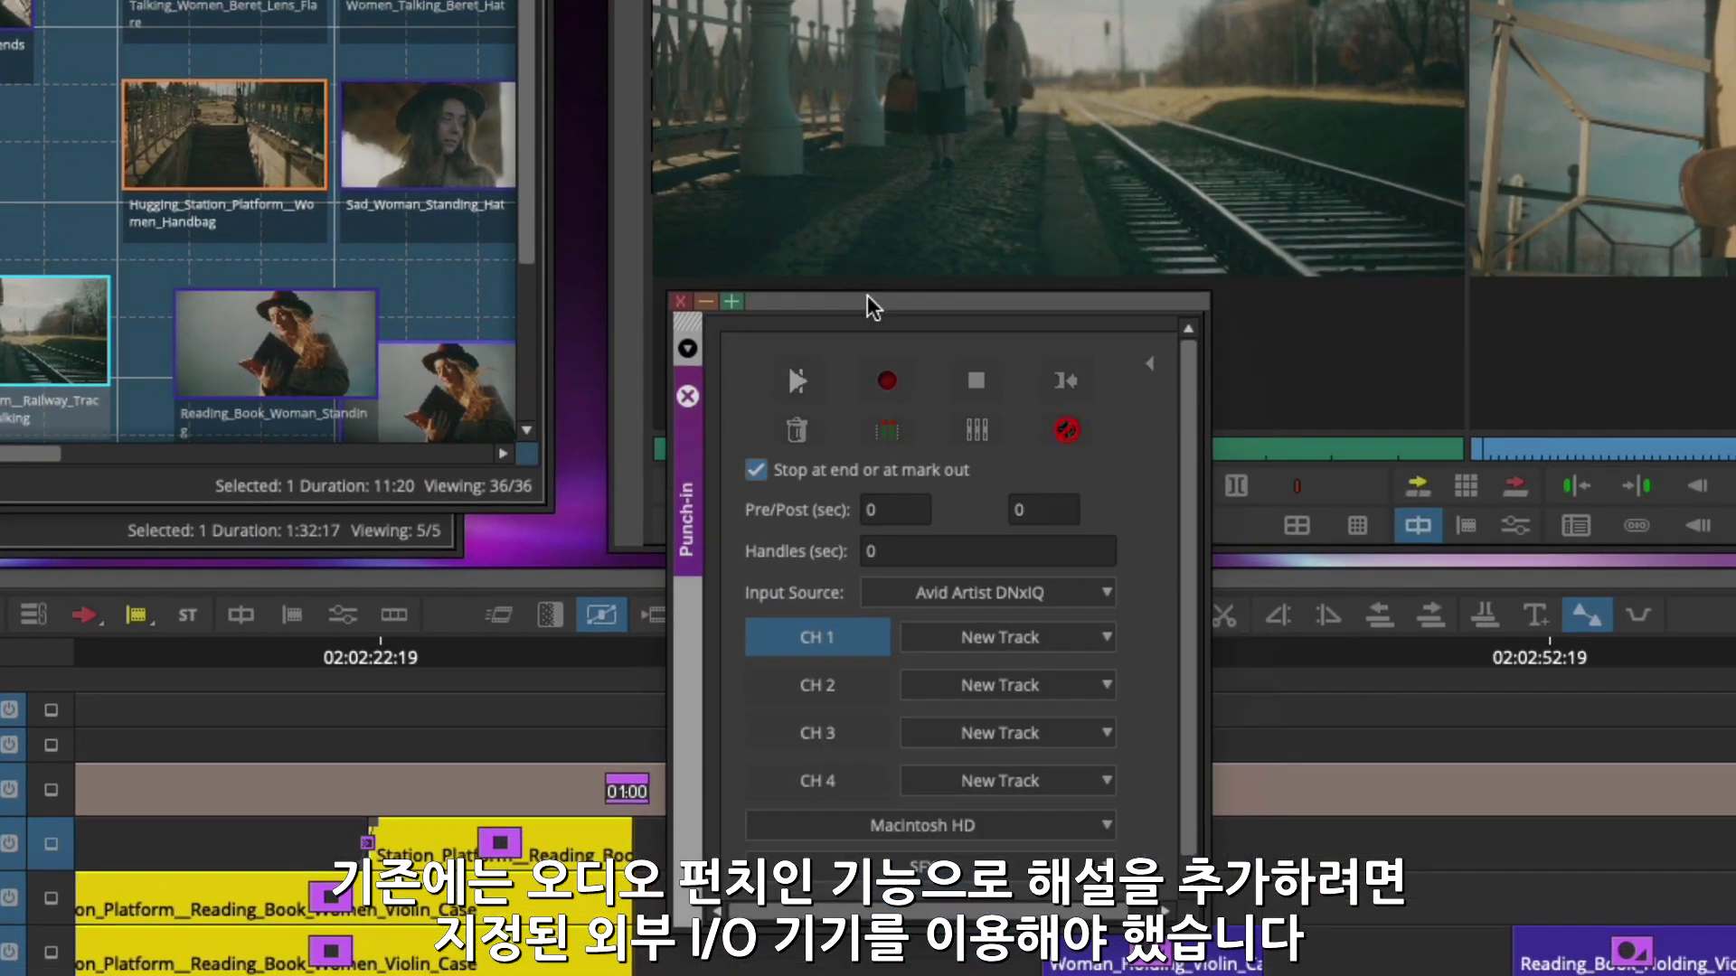
drag(866, 295, 798, 177)
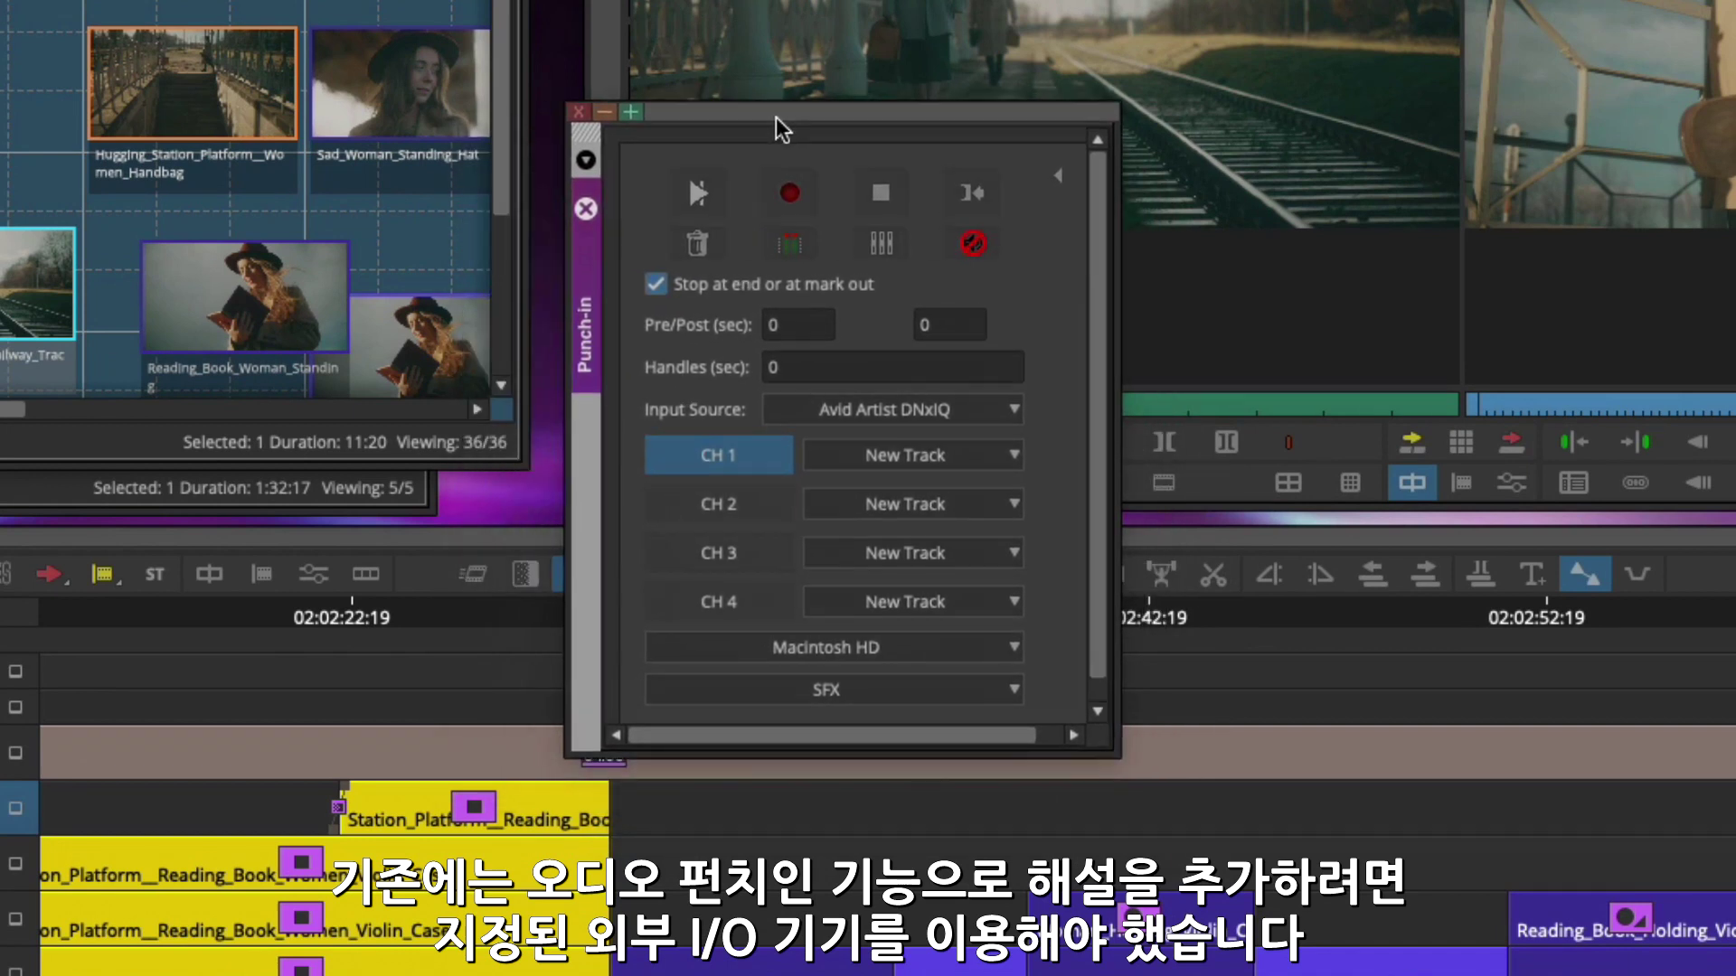
drag(776, 117, 776, 120)
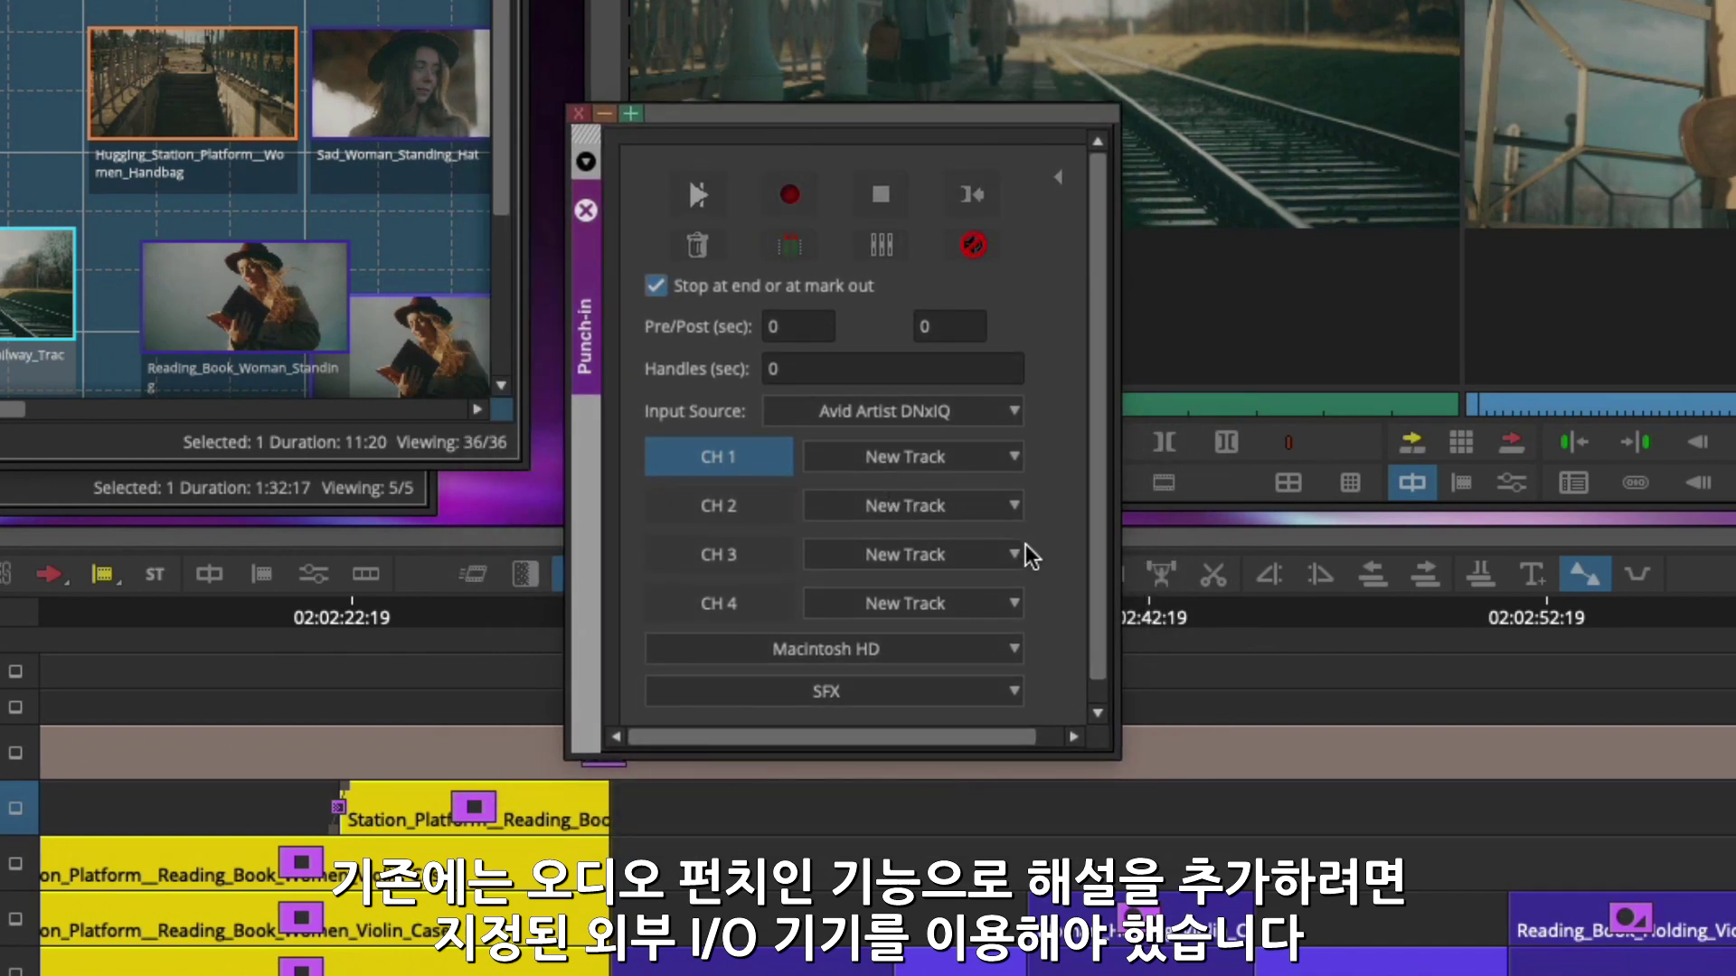
click(1001, 416)
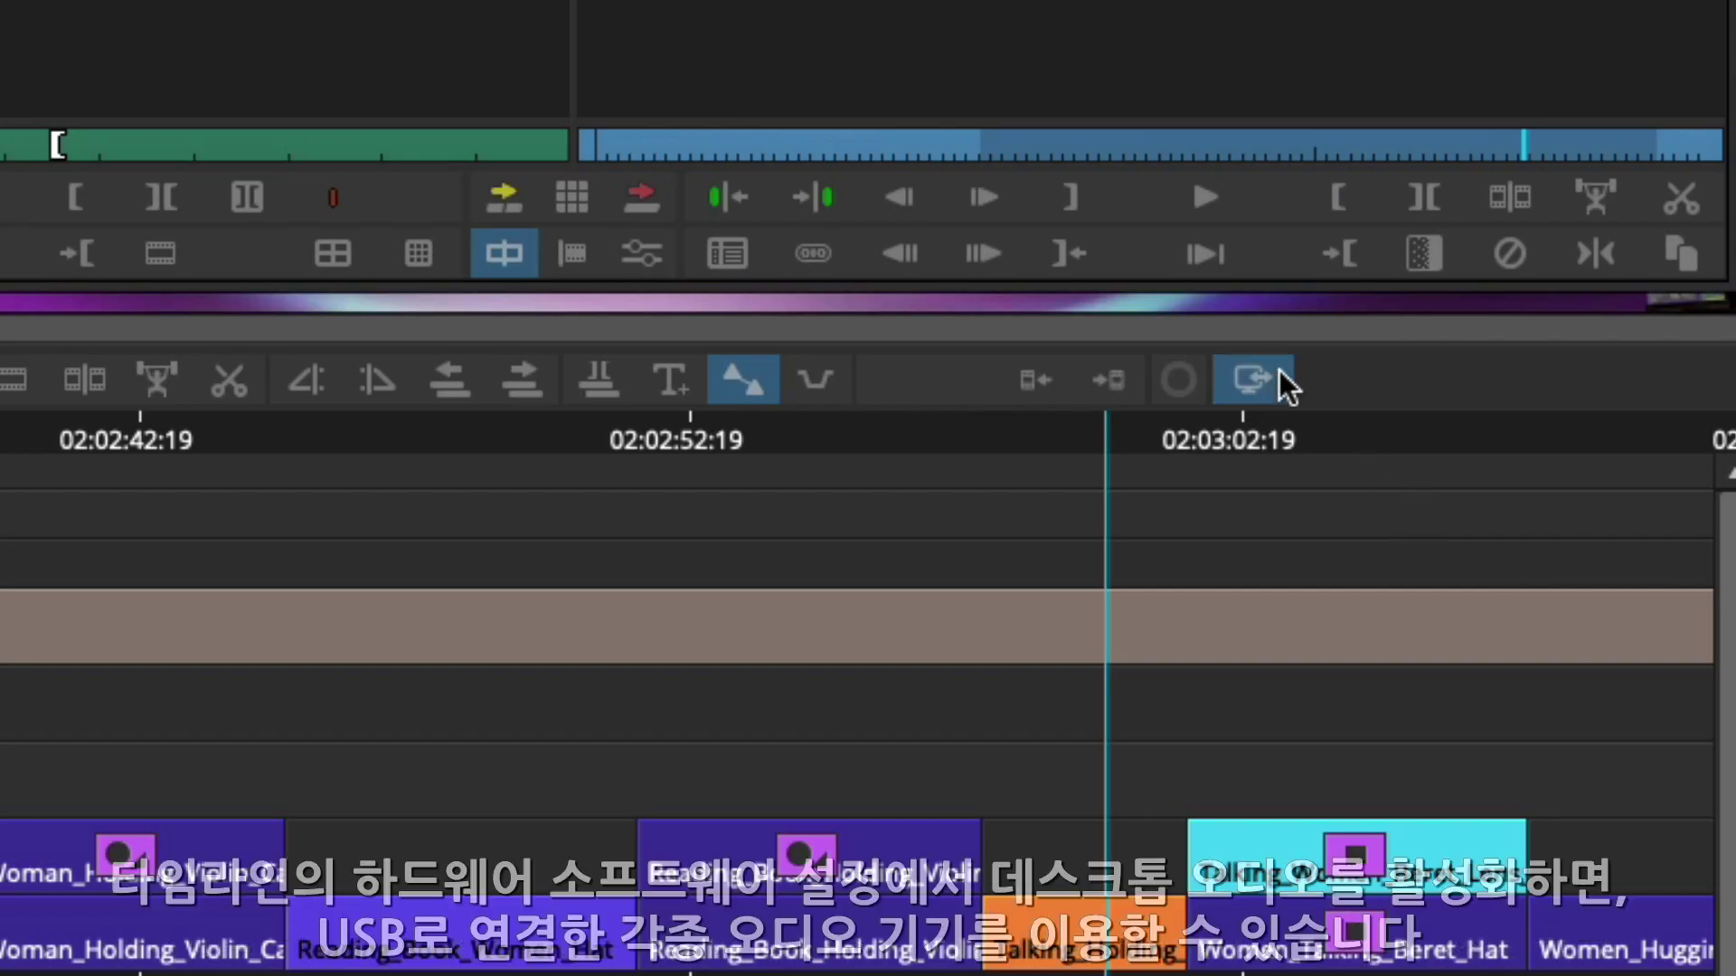
Turn on Desktop Audio output and list USB input sources like Avid MBOX Studio in Audio Punch-In
click(1282, 381)
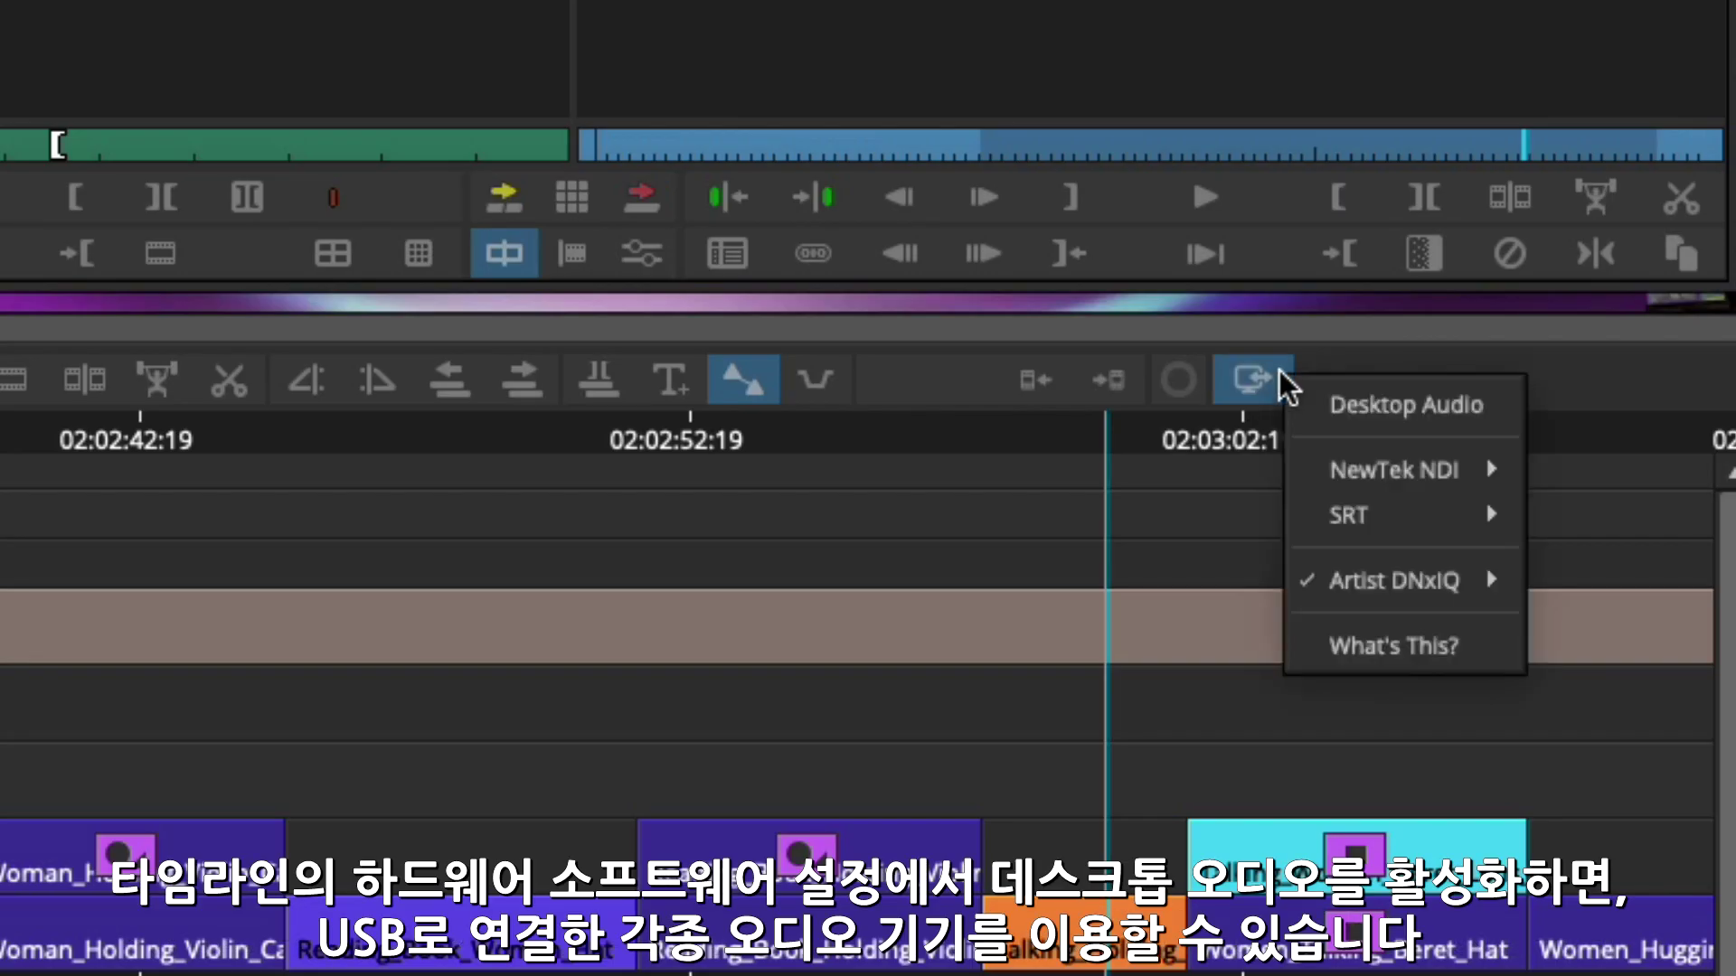
click(1423, 414)
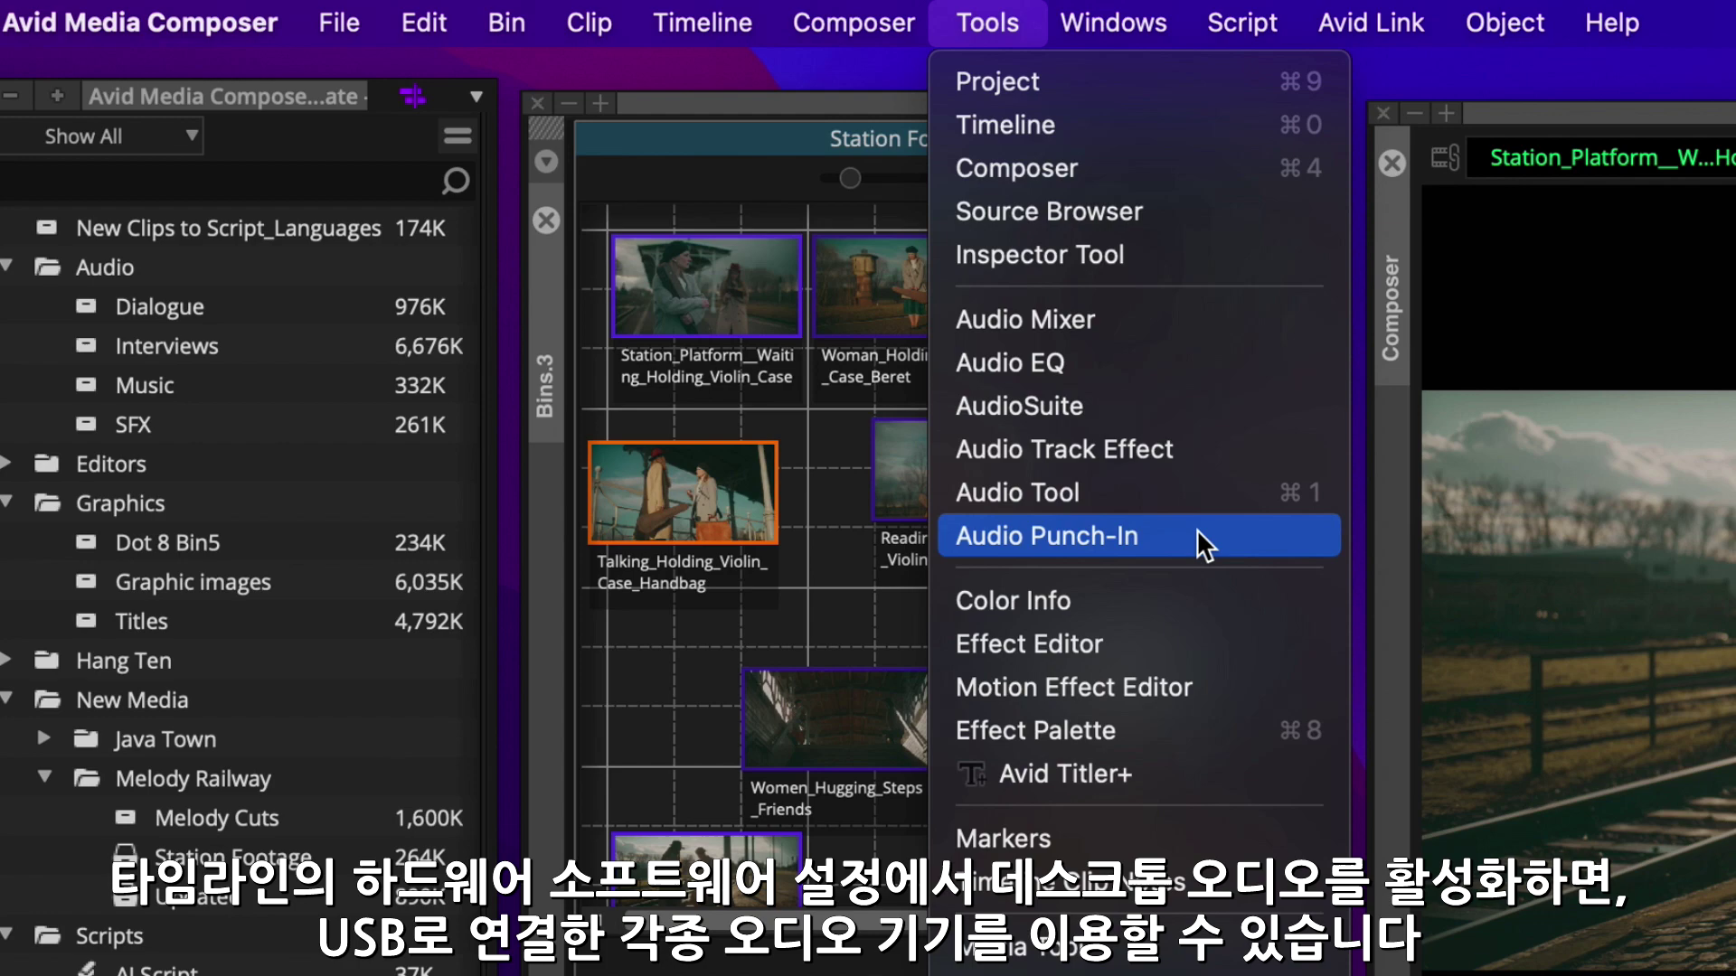
click(1198, 533)
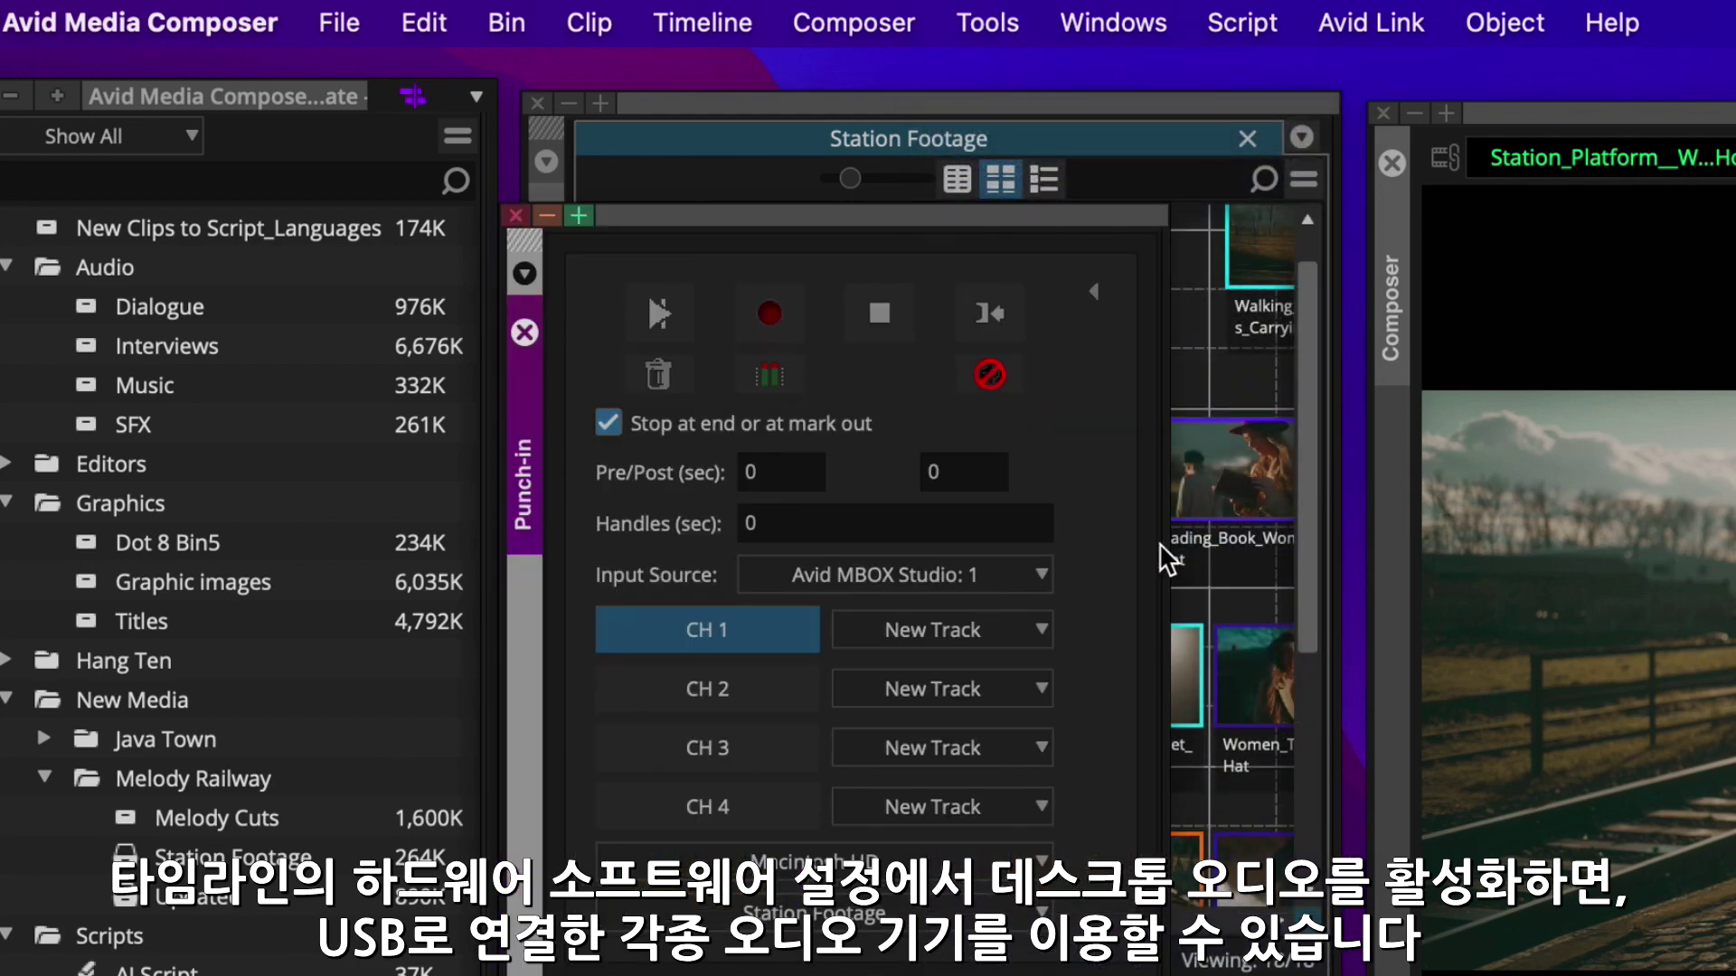
click(1018, 579)
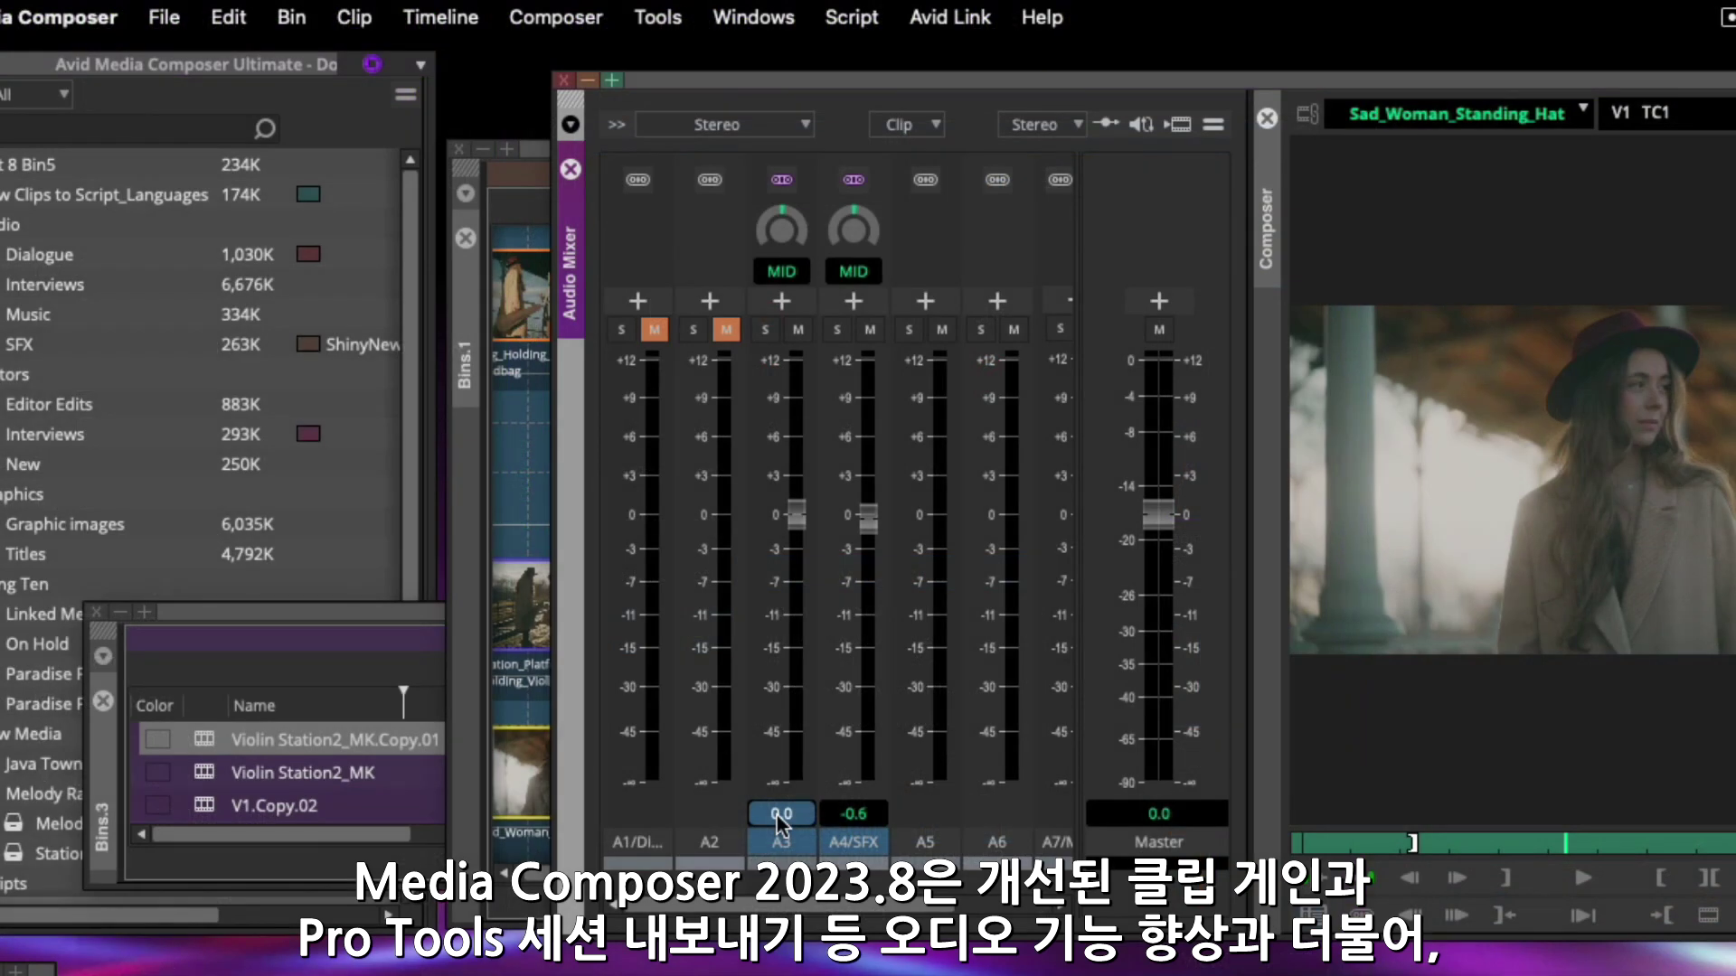
Apply 20 dB gain to A3 and A4, then open the Multi-Mix Tool with the Media Composer Classic layout
text(20)
key(Return)
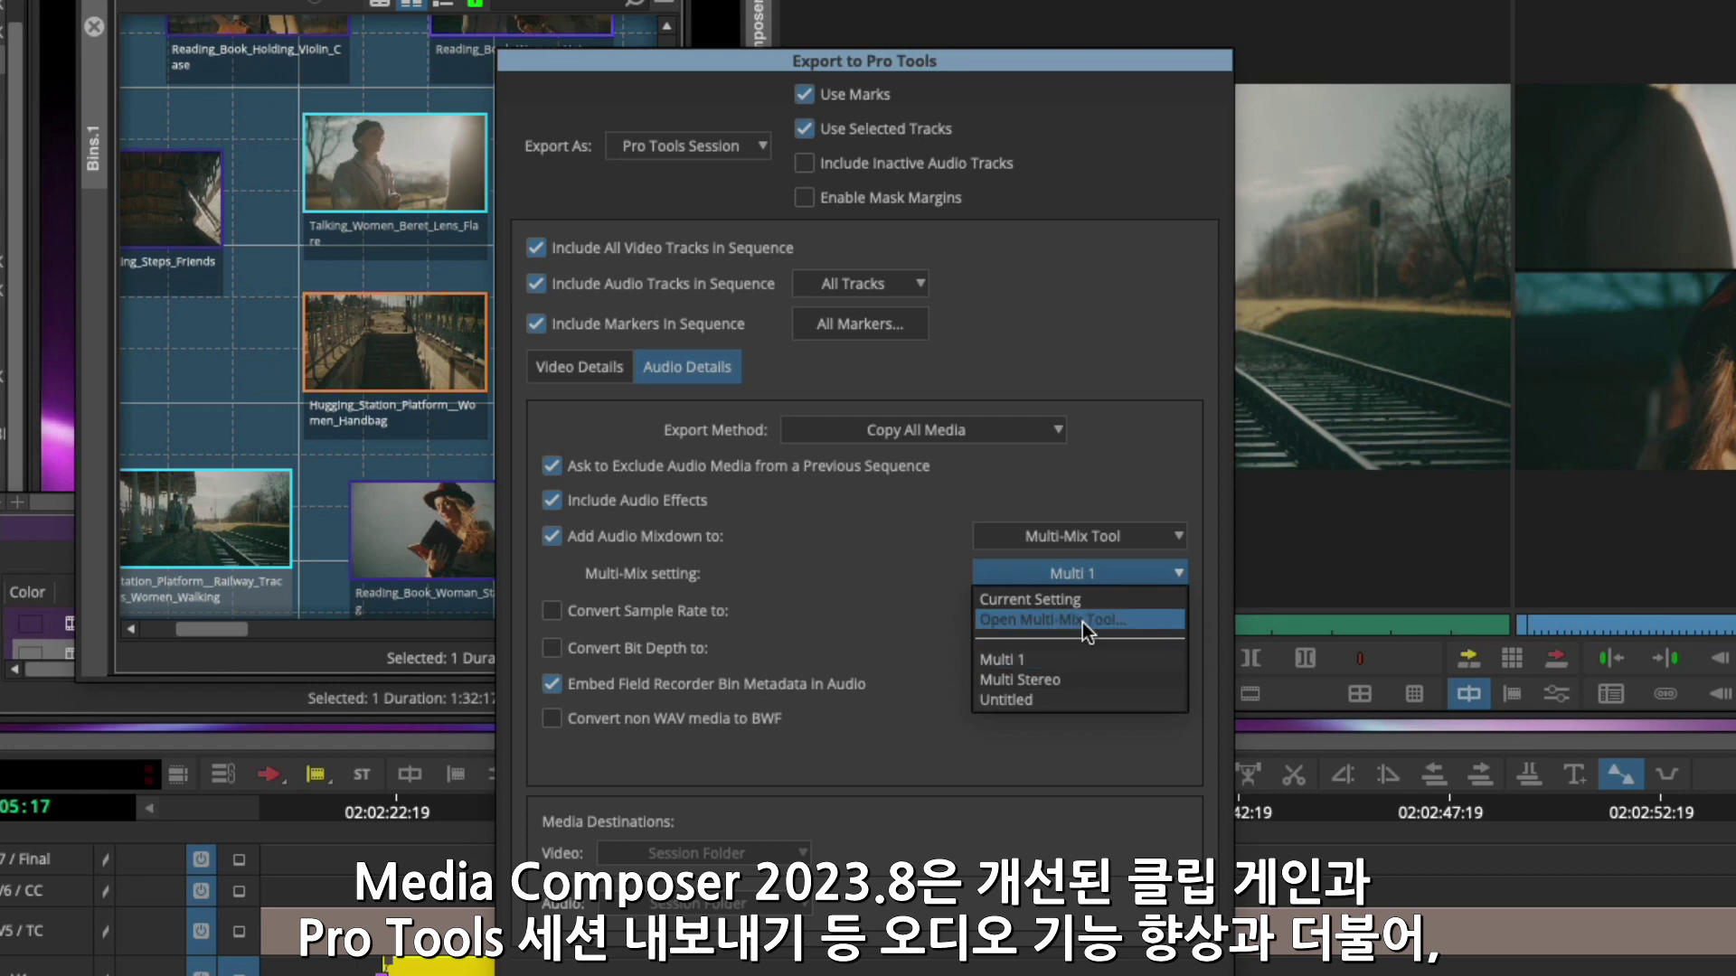
click(1083, 622)
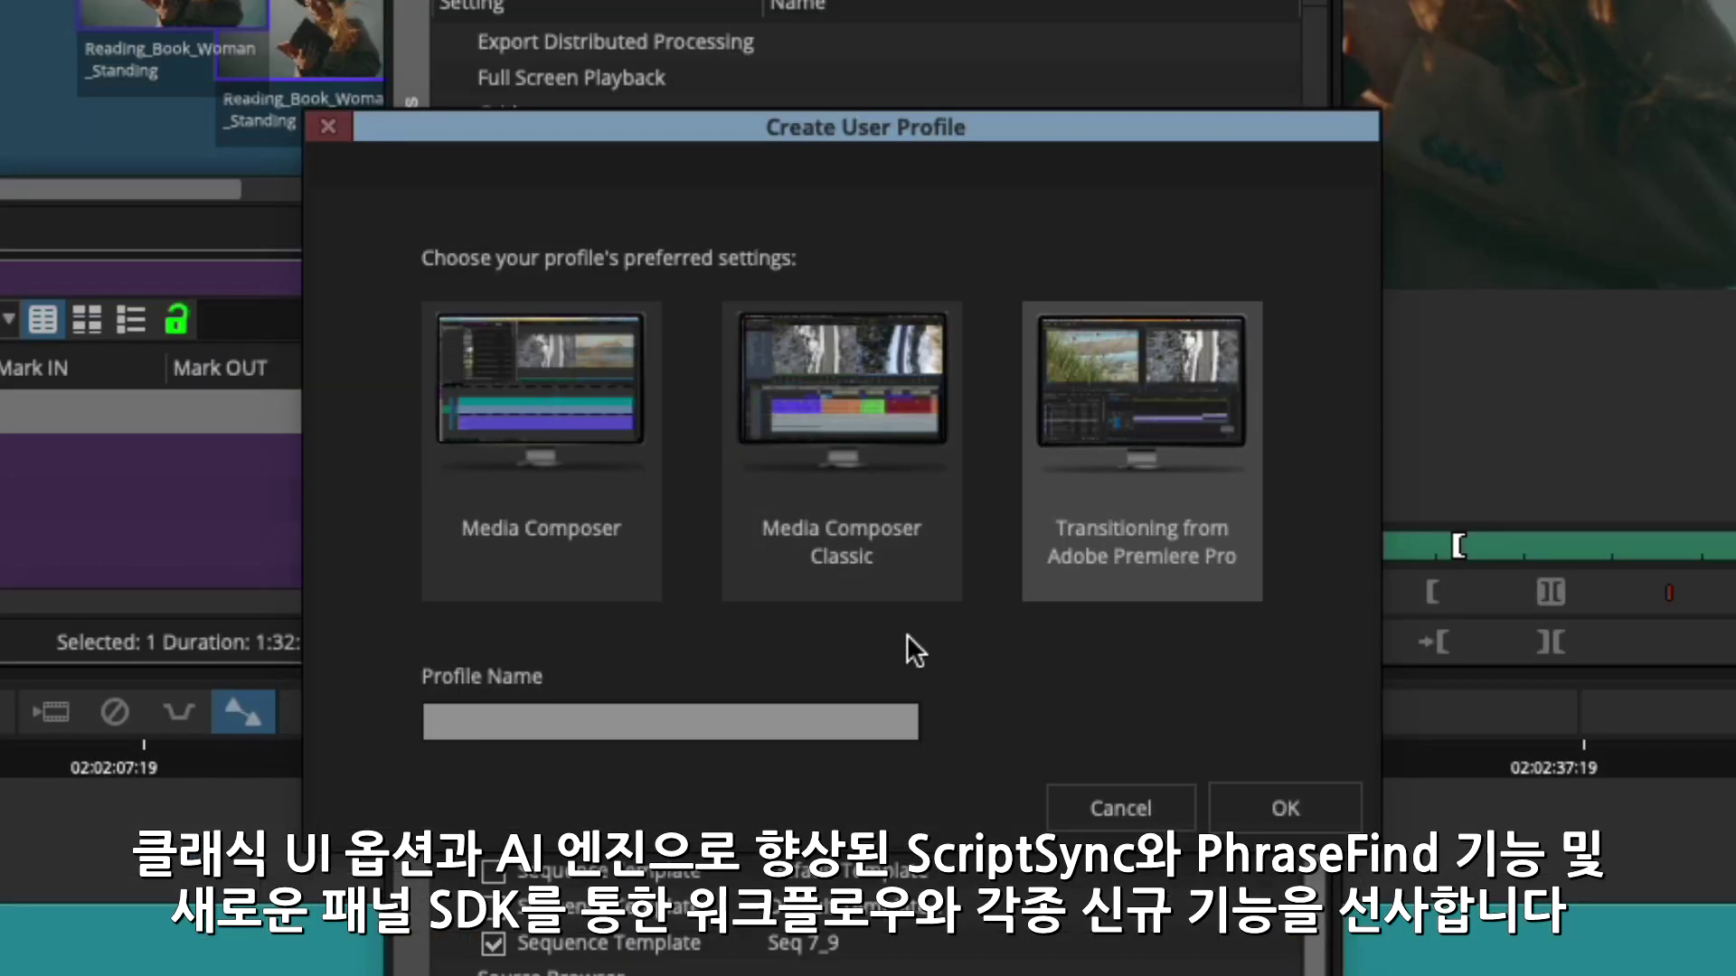
click(876, 550)
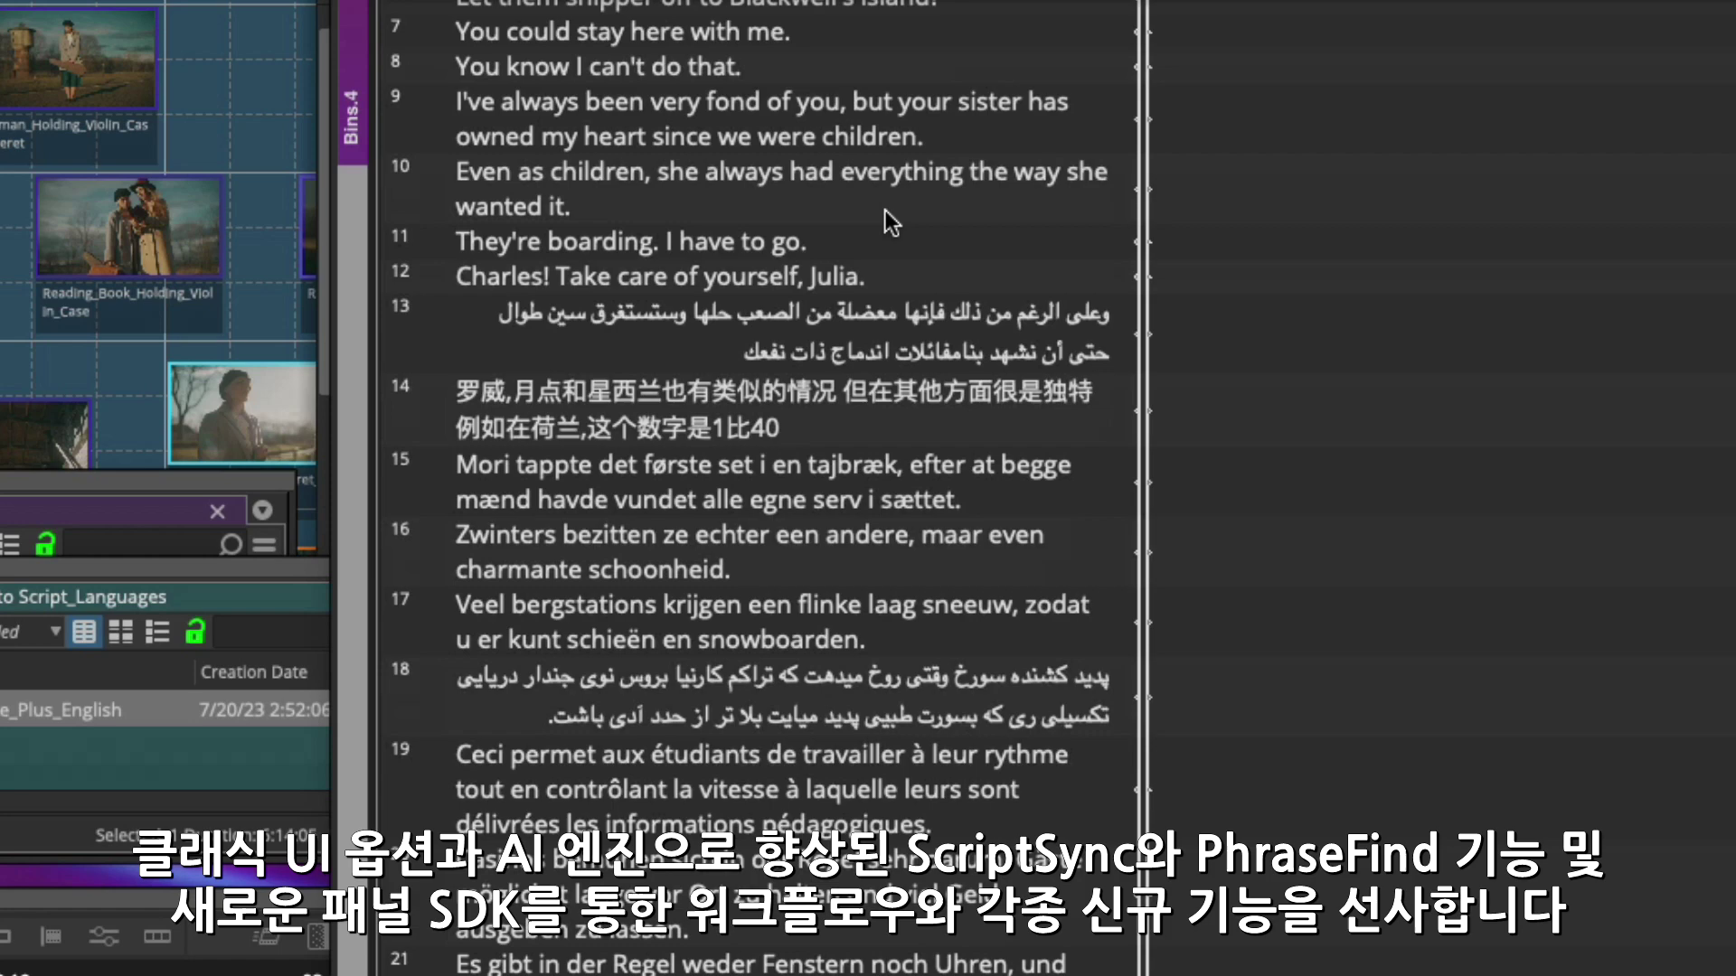
scroll(886, 209, down, 5)
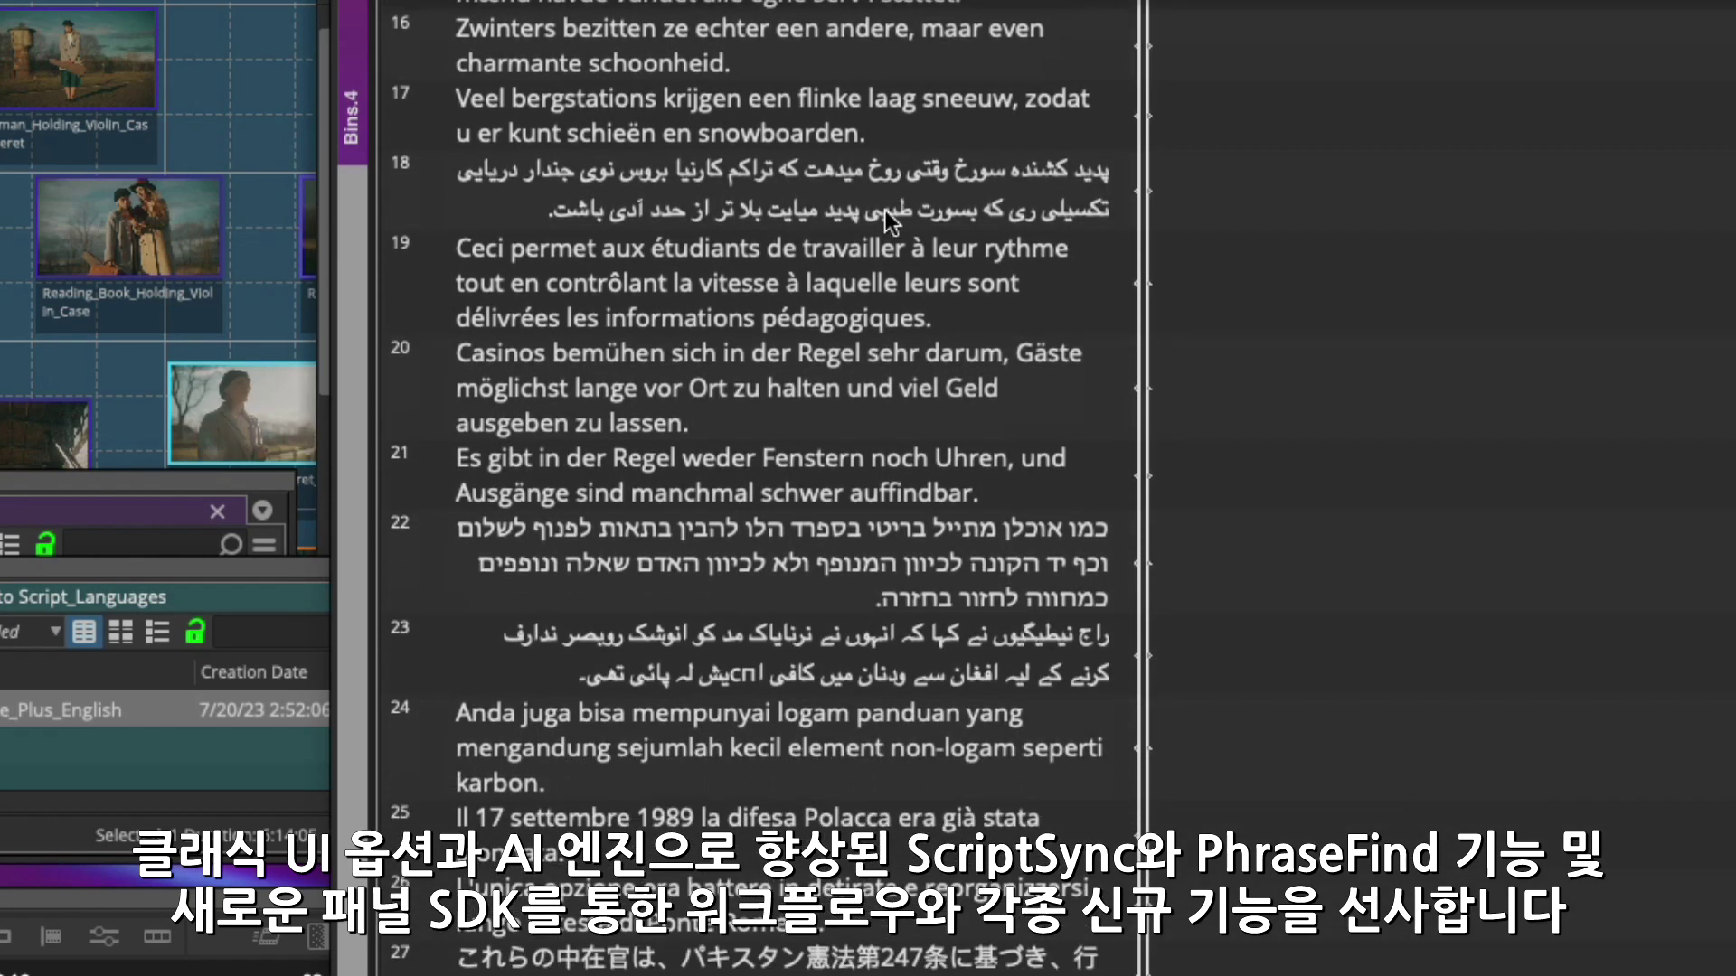